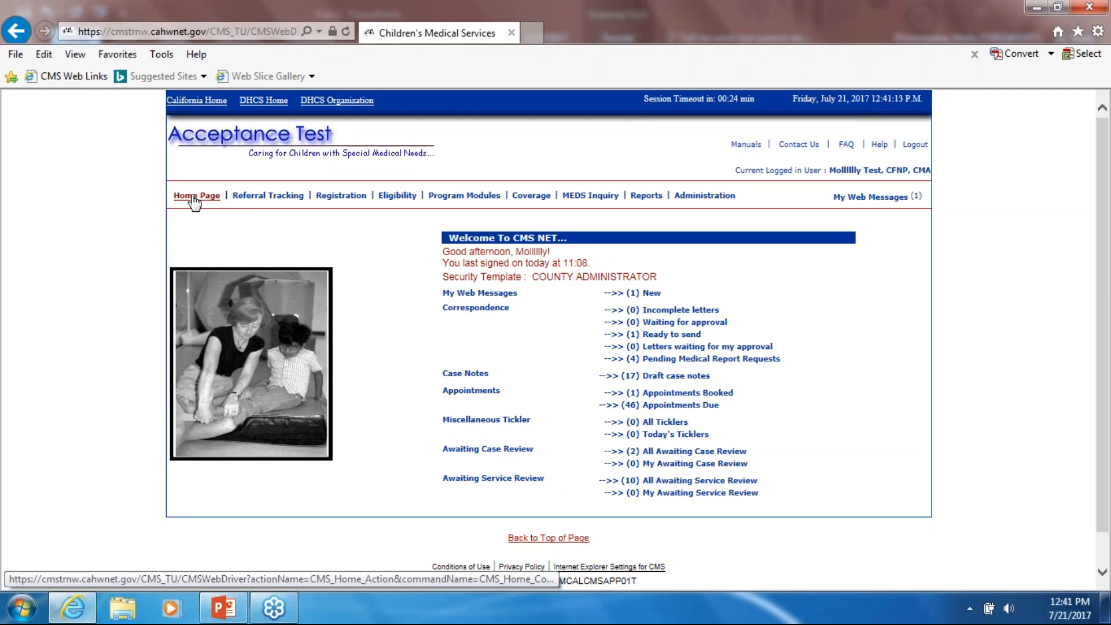
click(194, 198)
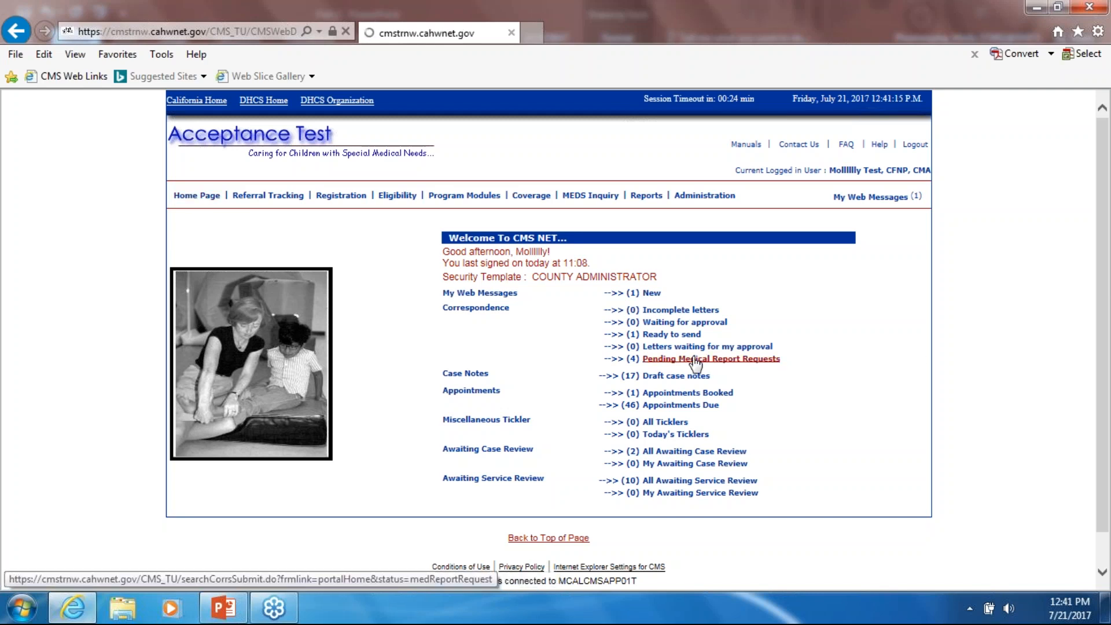
scroll(919, 358, down, 1)
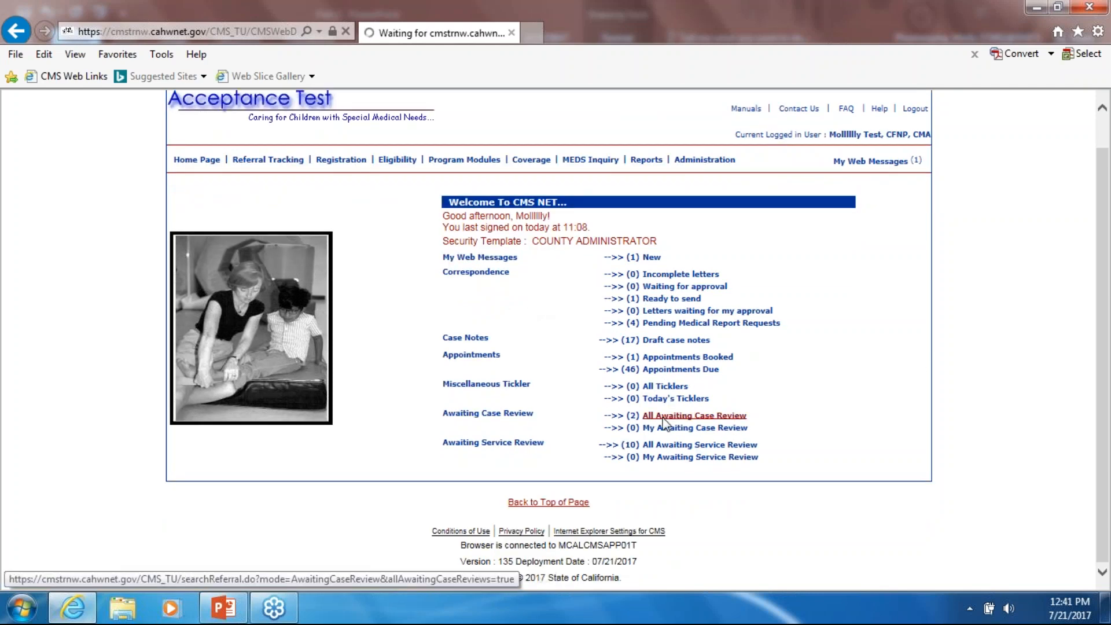
scroll(662, 421, up, 1)
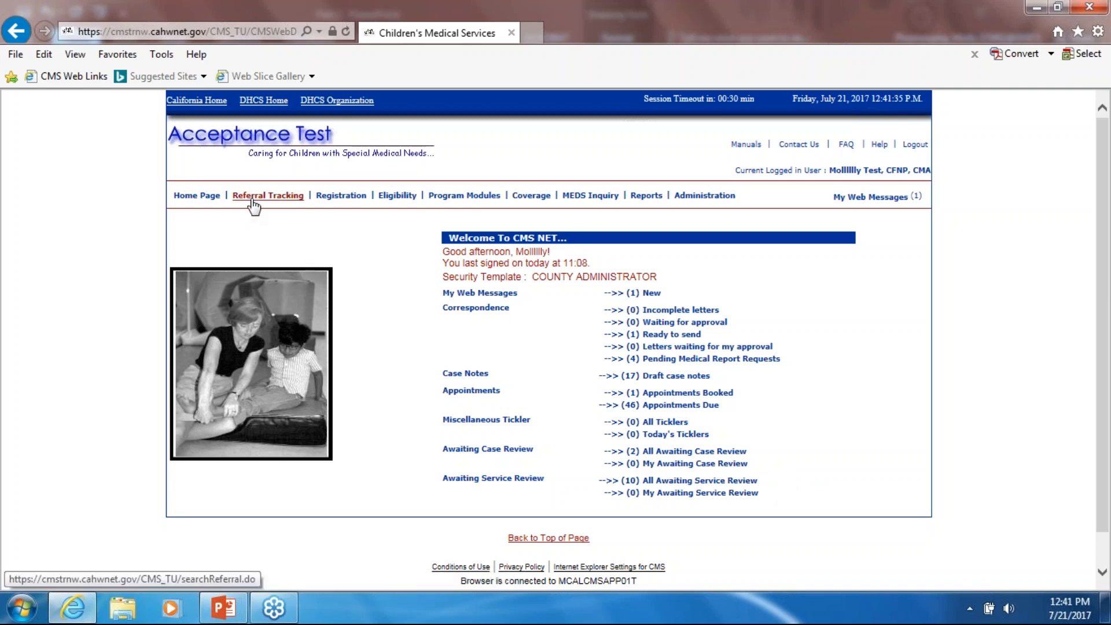
mouse_move(492, 197)
mouse_move(467, 214)
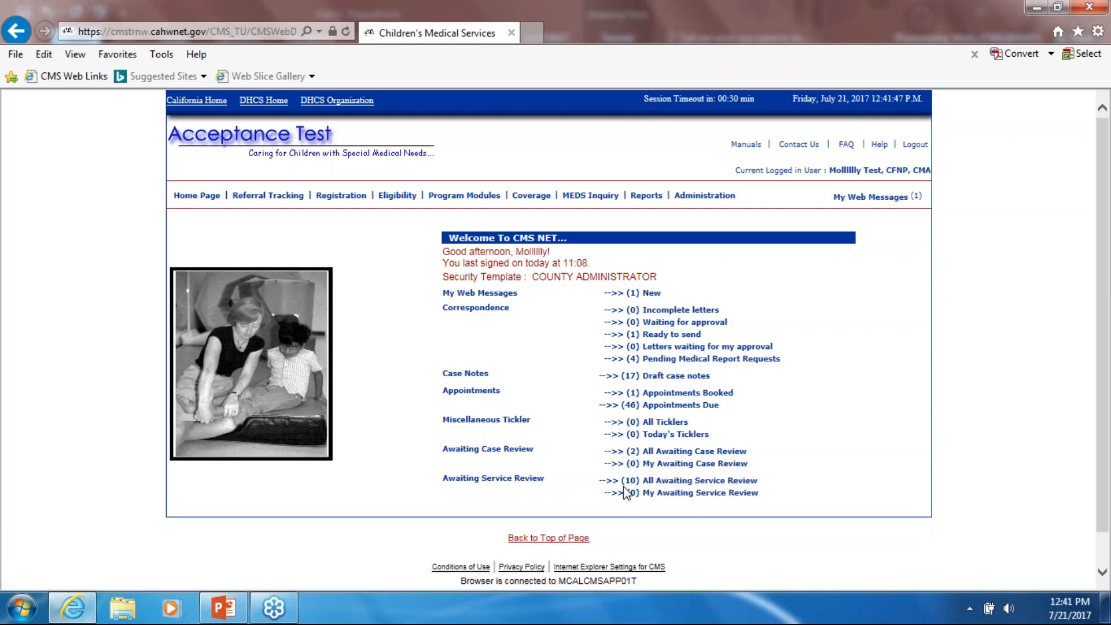
- Show the All Awaiting Service Review search results and check the 10 SAR records found count
click(729, 485)
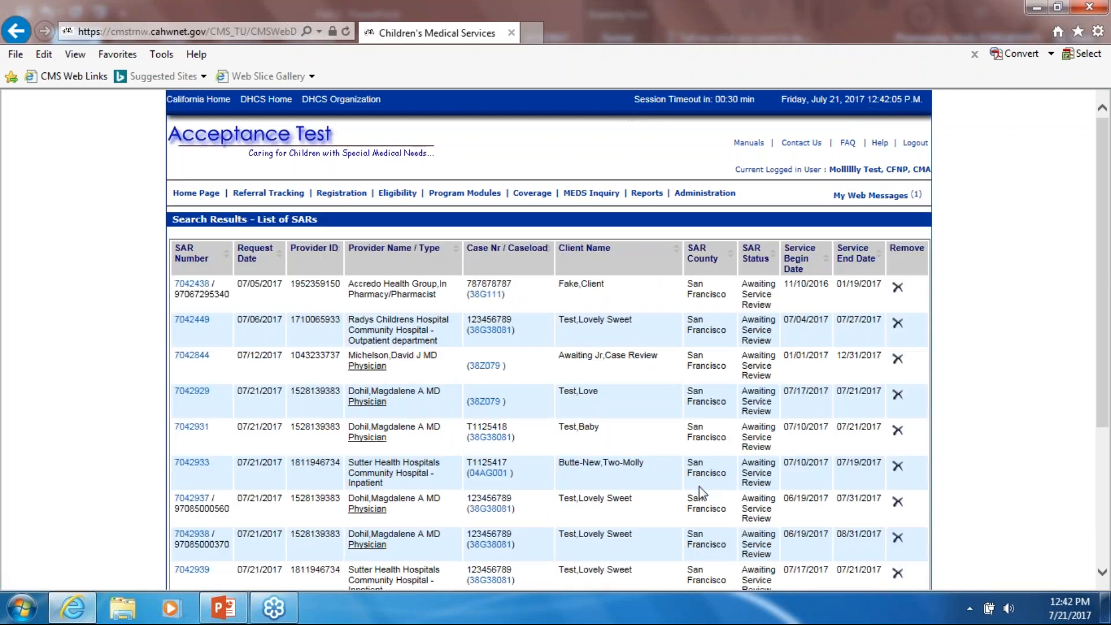
scroll(699, 489, down, 3)
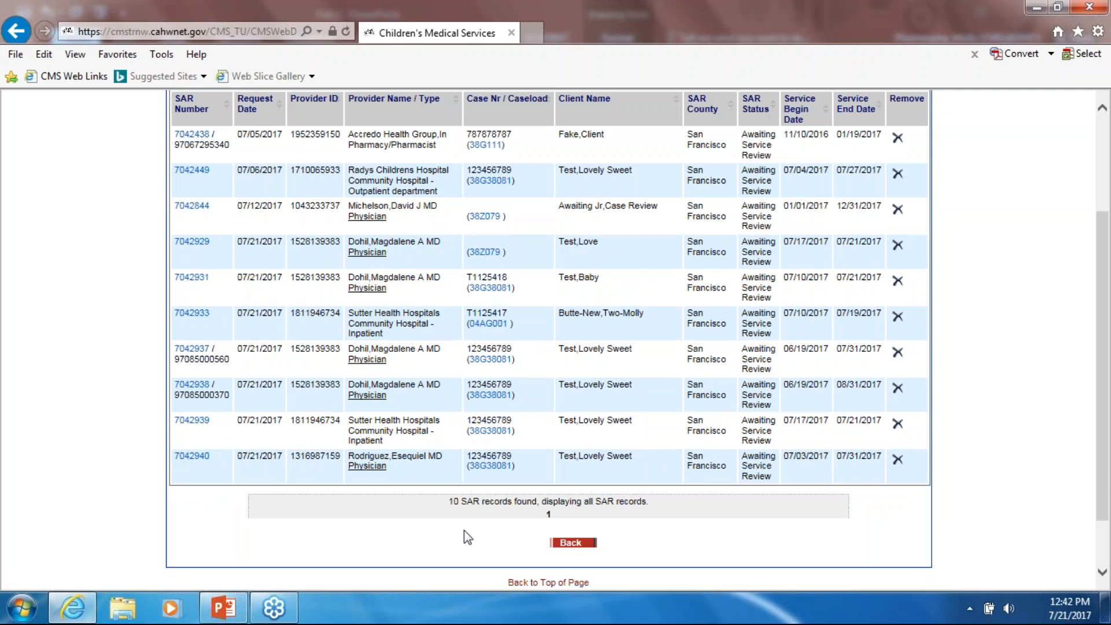
drag(449, 502, 516, 502)
click(517, 503)
scroll(549, 492, up, 3)
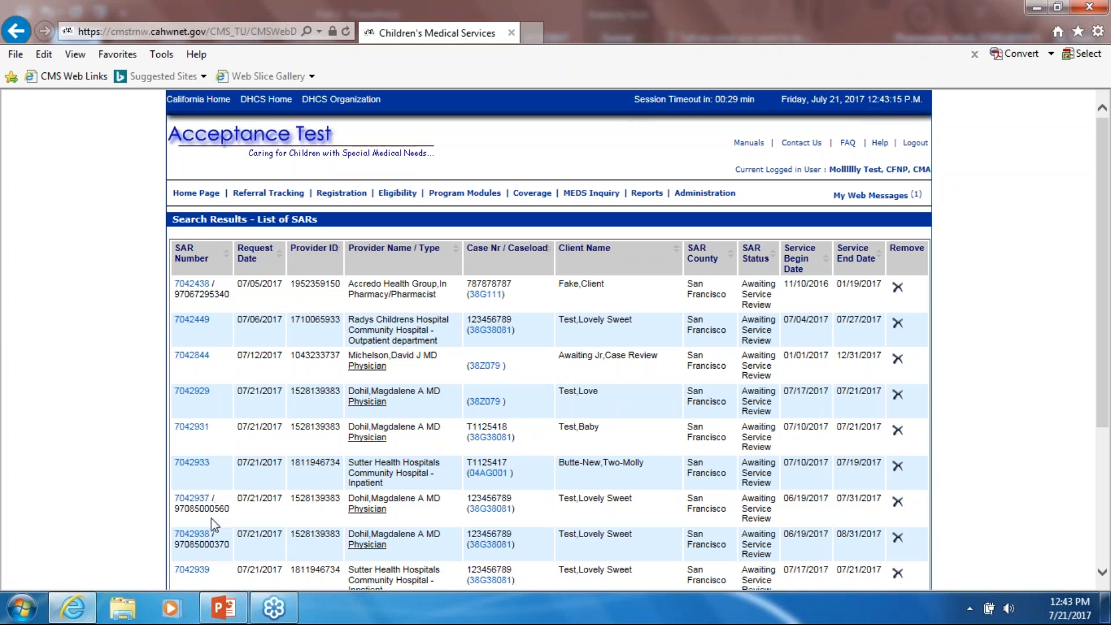
scroll(218, 520, down, 1)
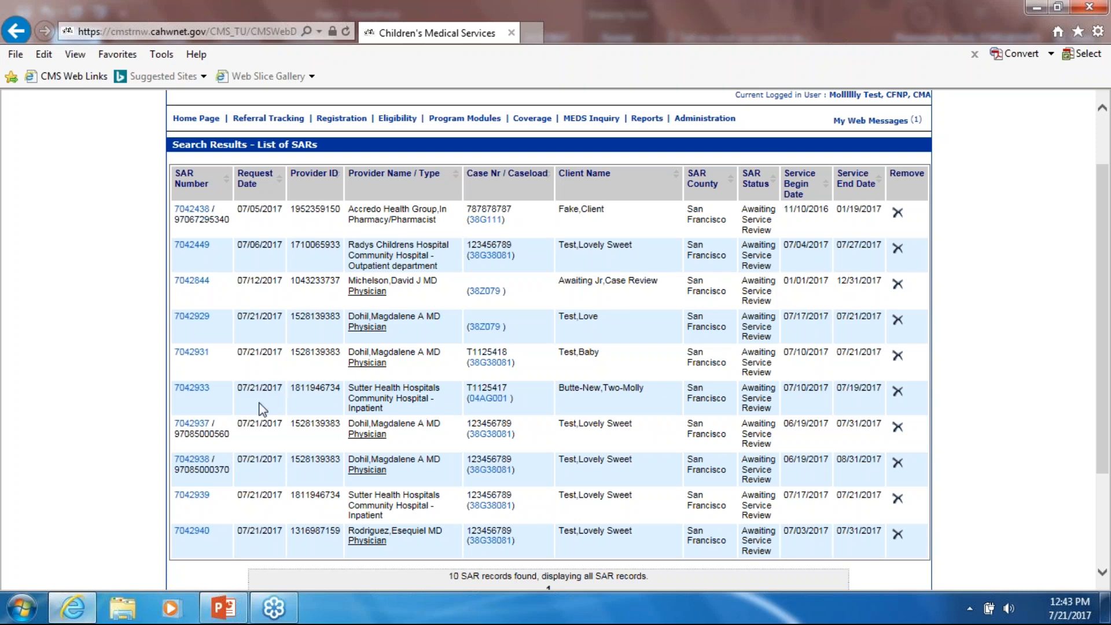
scroll(262, 408, up, 3)
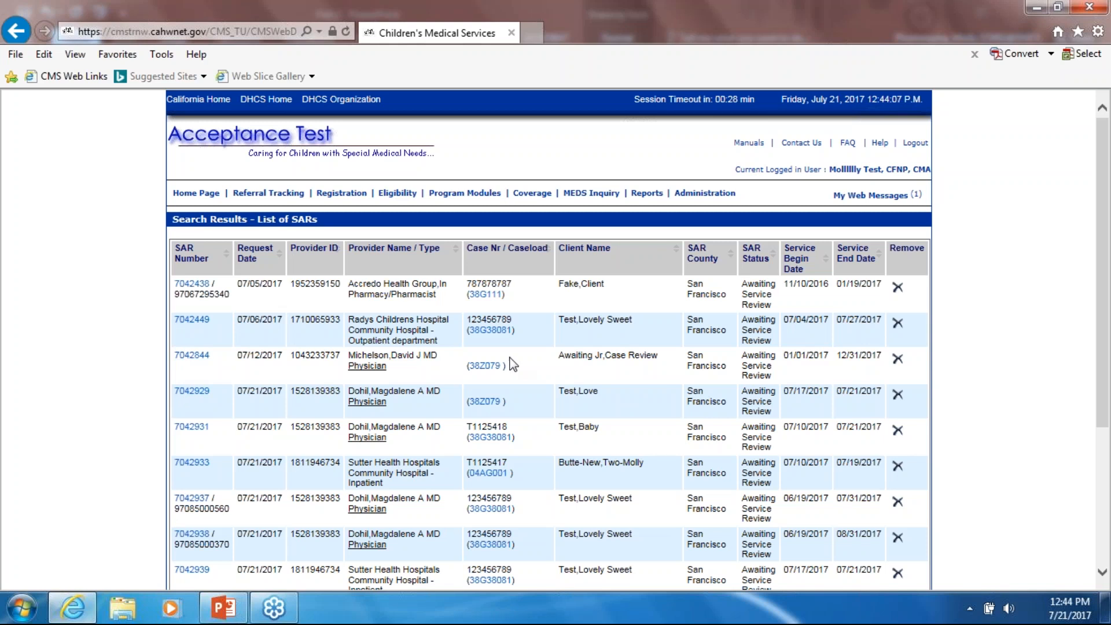
click(188, 356)
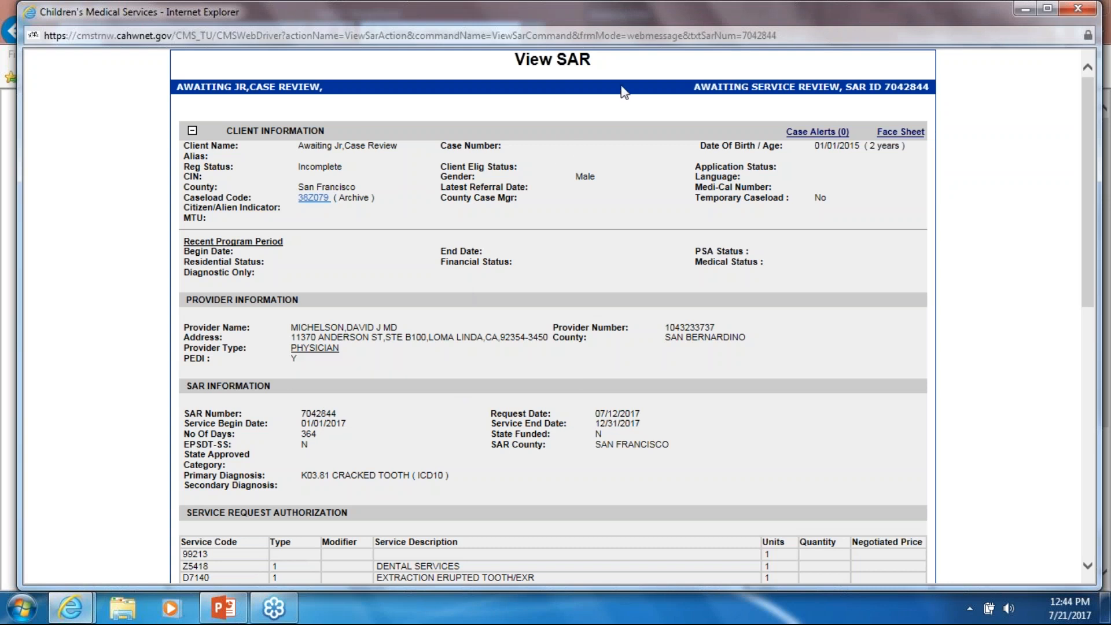
scroll(537, 273, down, 8)
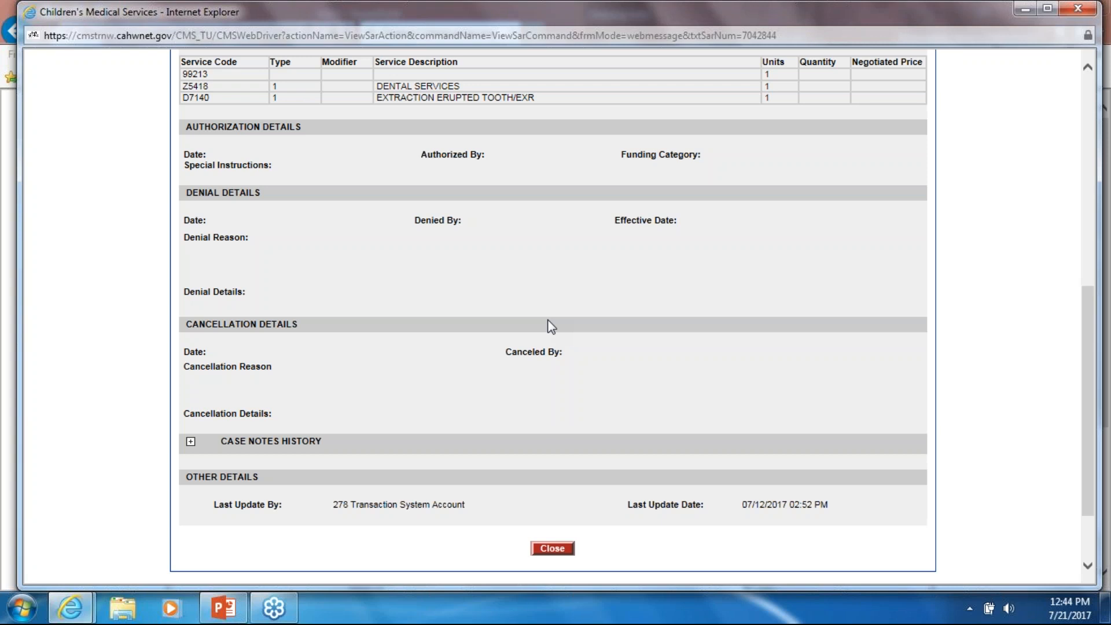
scroll(551, 327, up, 8)
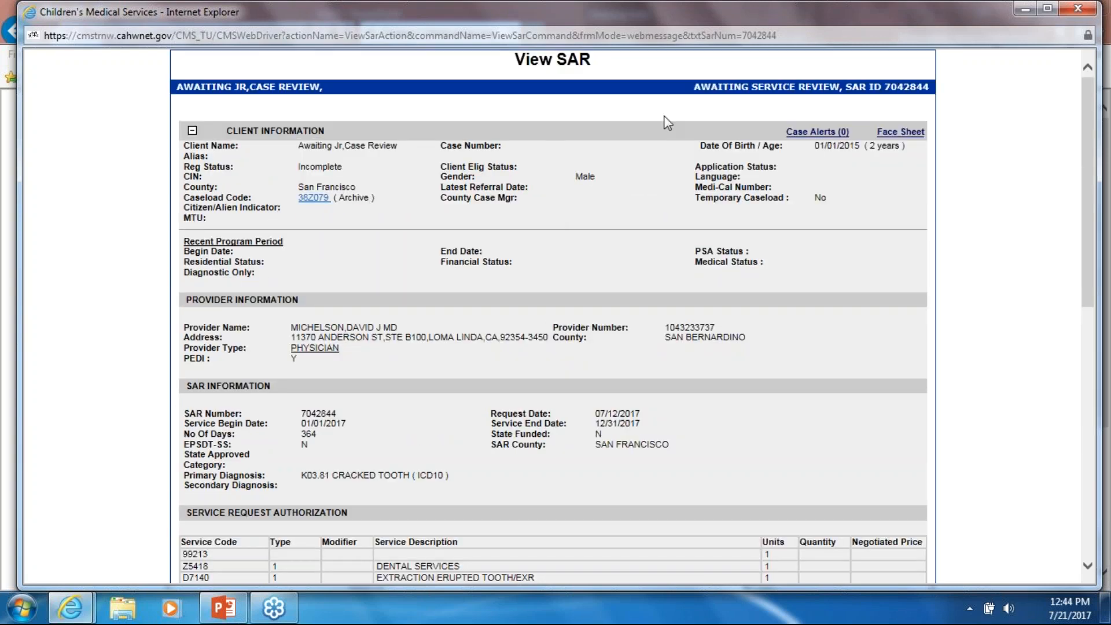
scroll(634, 370, down, 8)
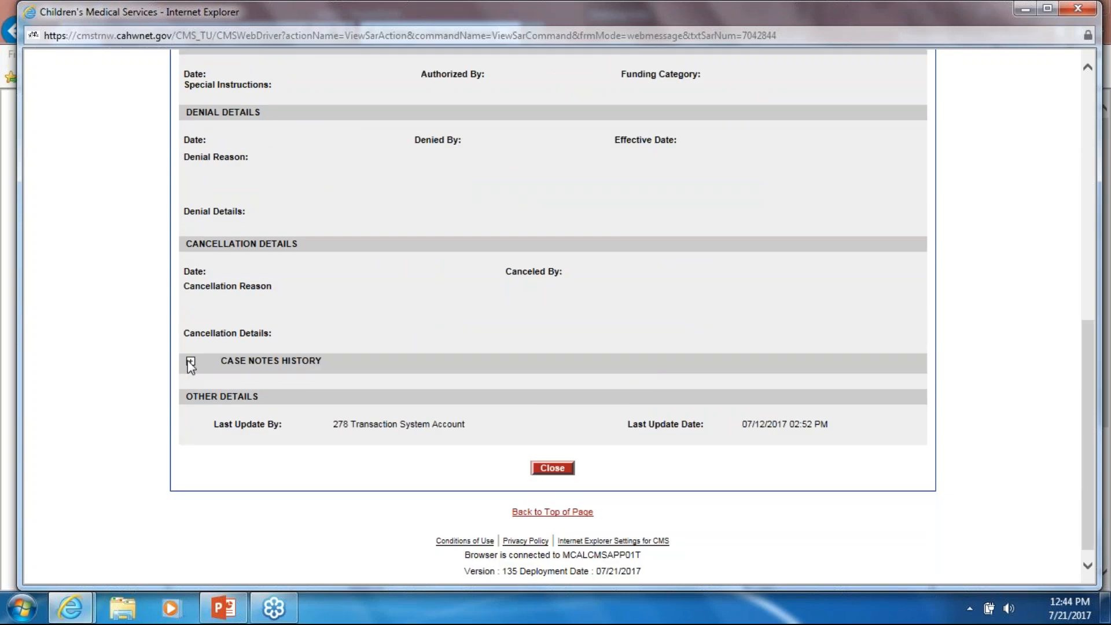
click(190, 362)
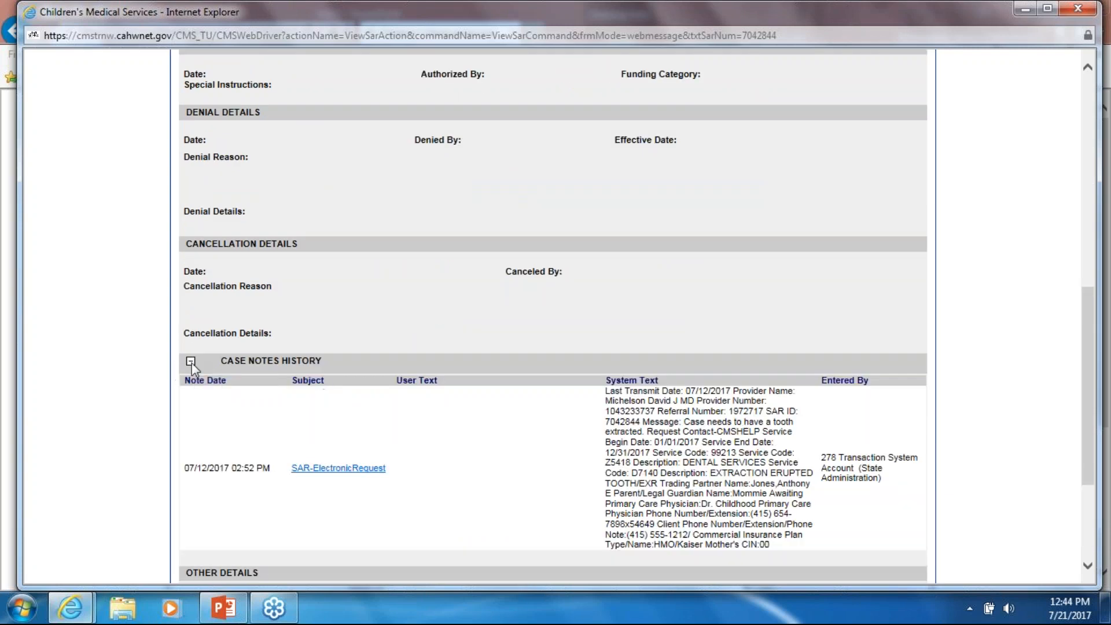
click(323, 470)
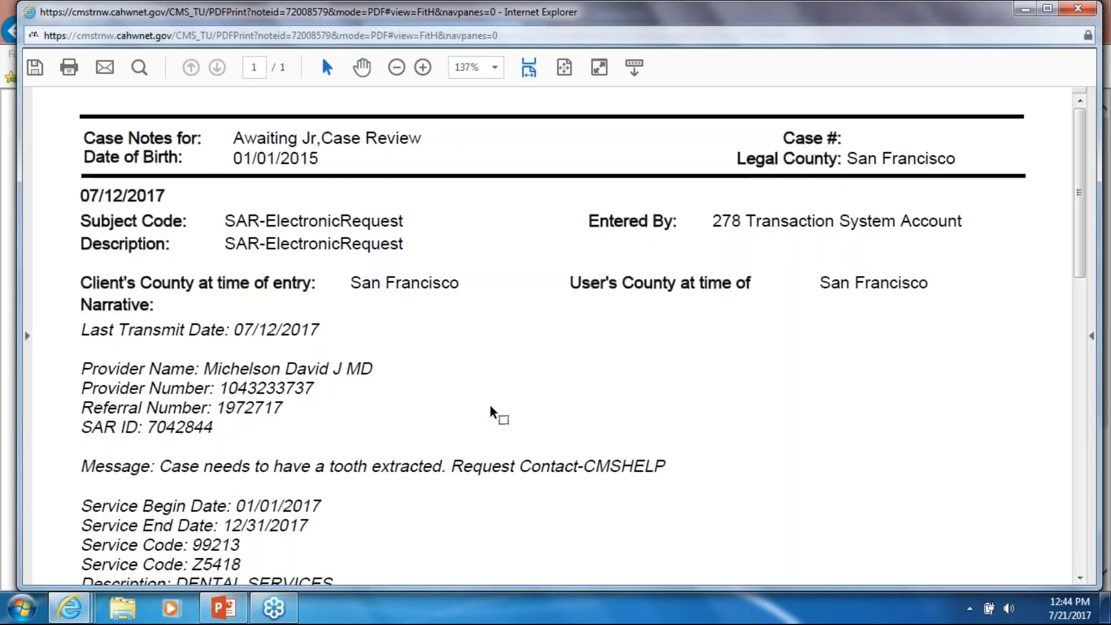
- Read the case note's D7140 tooth extraction request message, then close the PDF
scroll(490, 412, down, 3)
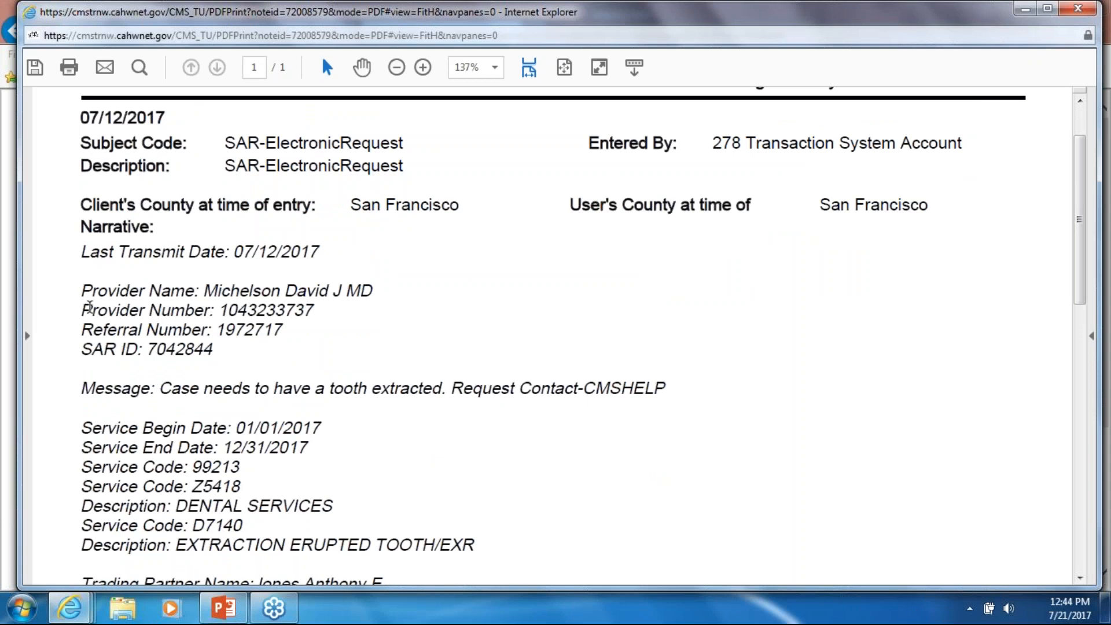
scroll(385, 368, down, 3)
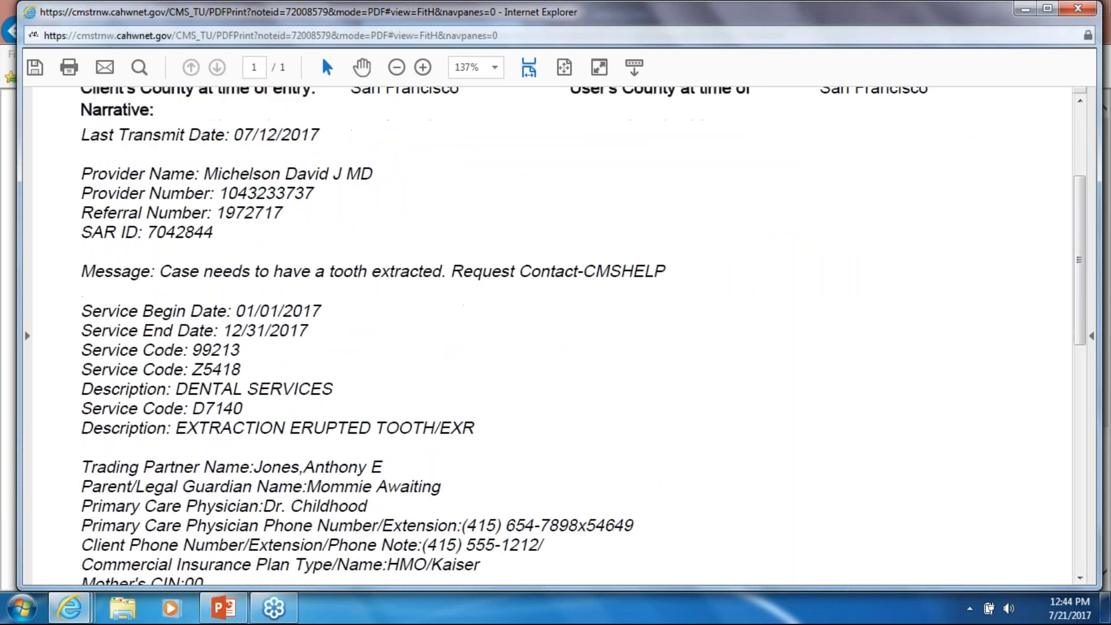
drag(151, 272, 450, 290)
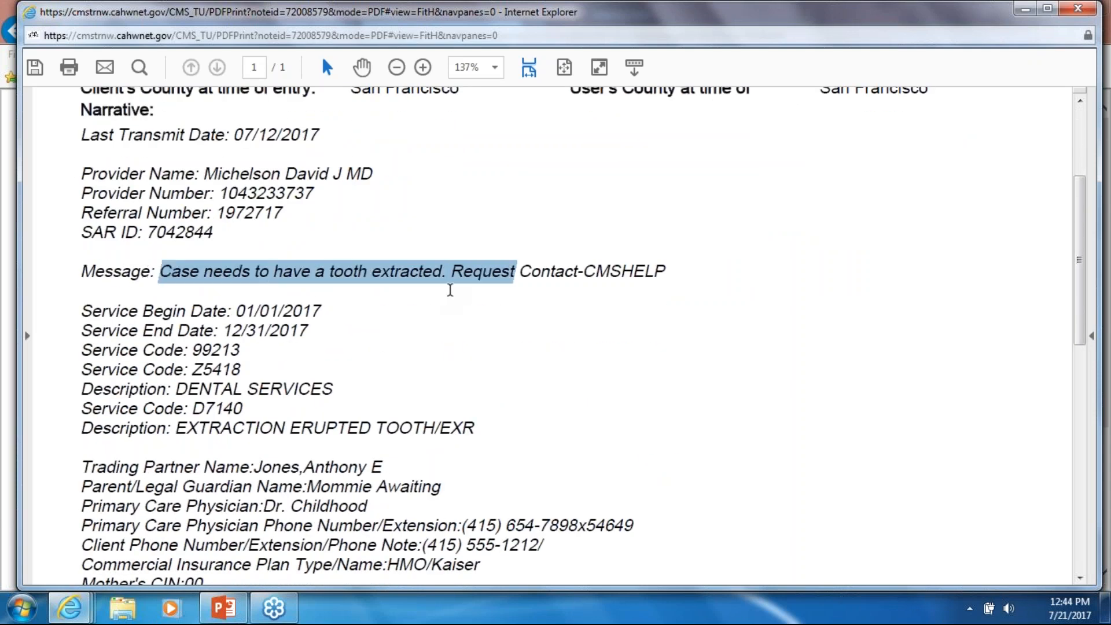
click(509, 313)
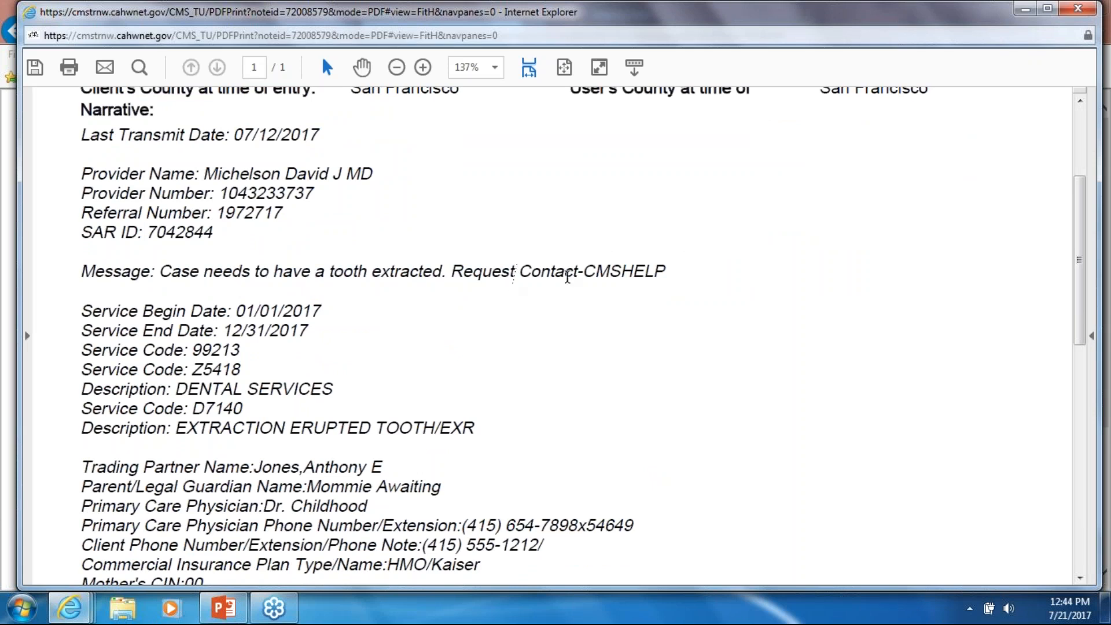
scroll(642, 284, down, 3)
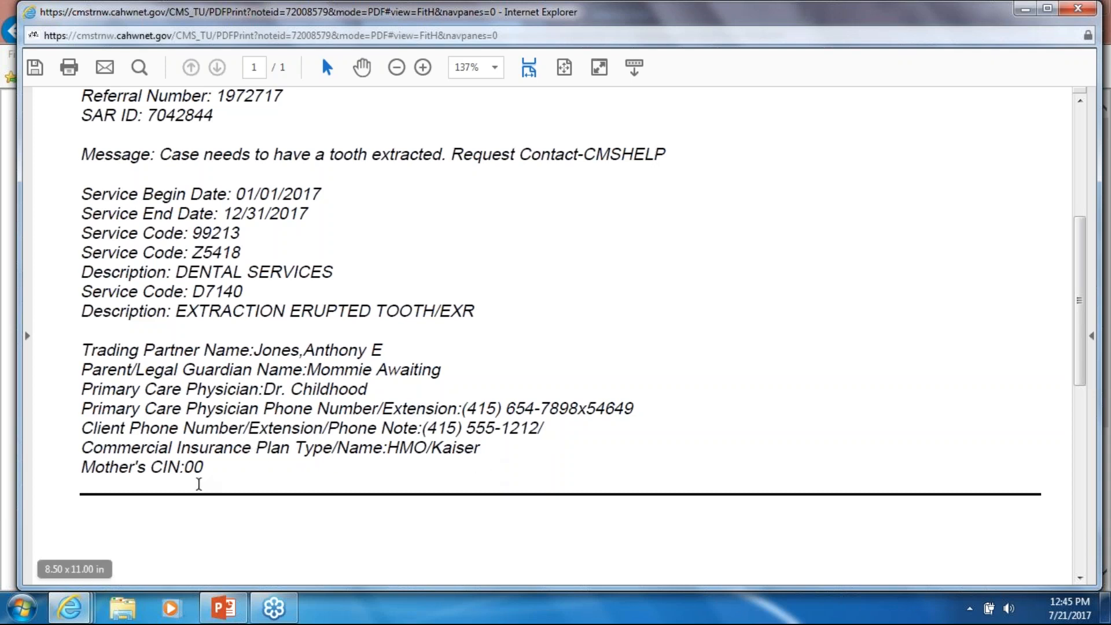
scroll(238, 478, up, 5)
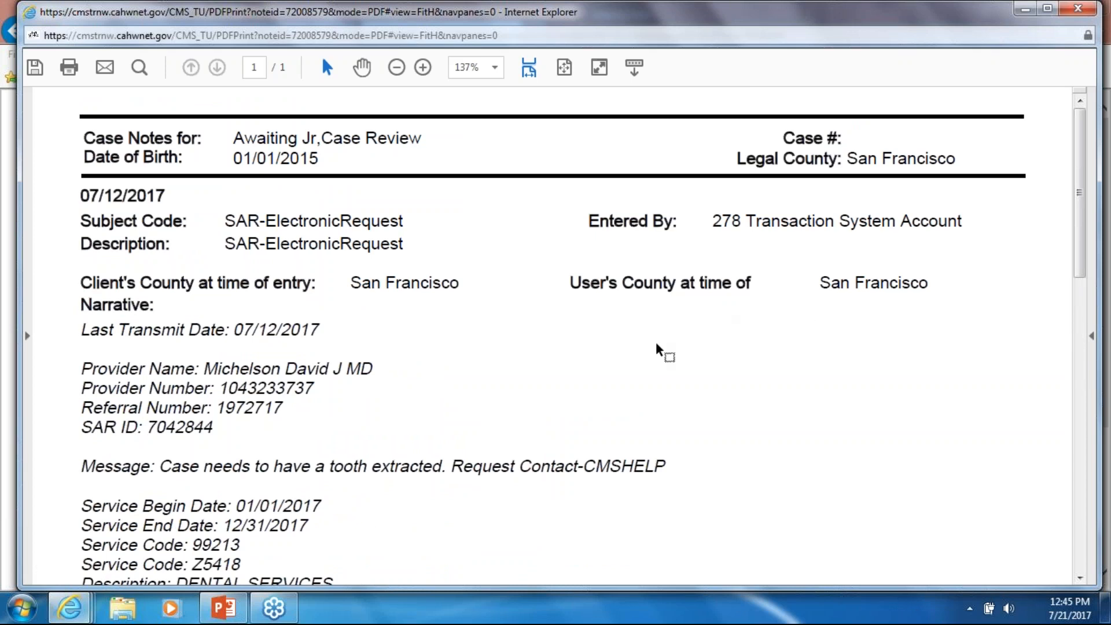
click(1077, 9)
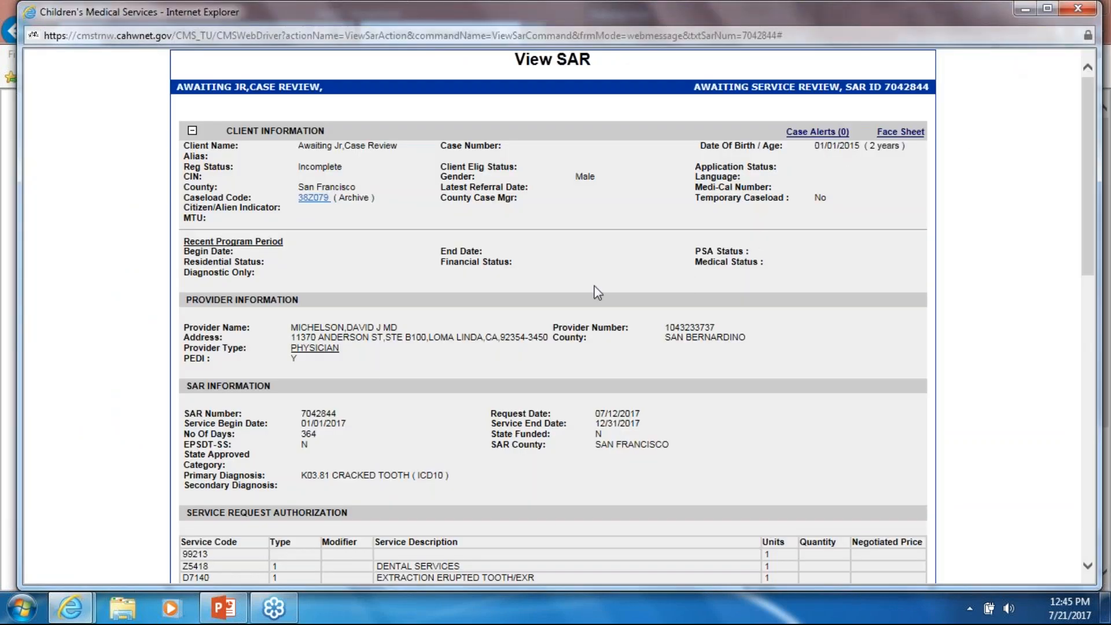
- Back at the SAR list, look over SAR 7042449's Enter SAR page, then go to Home Page
click(1082, 10)
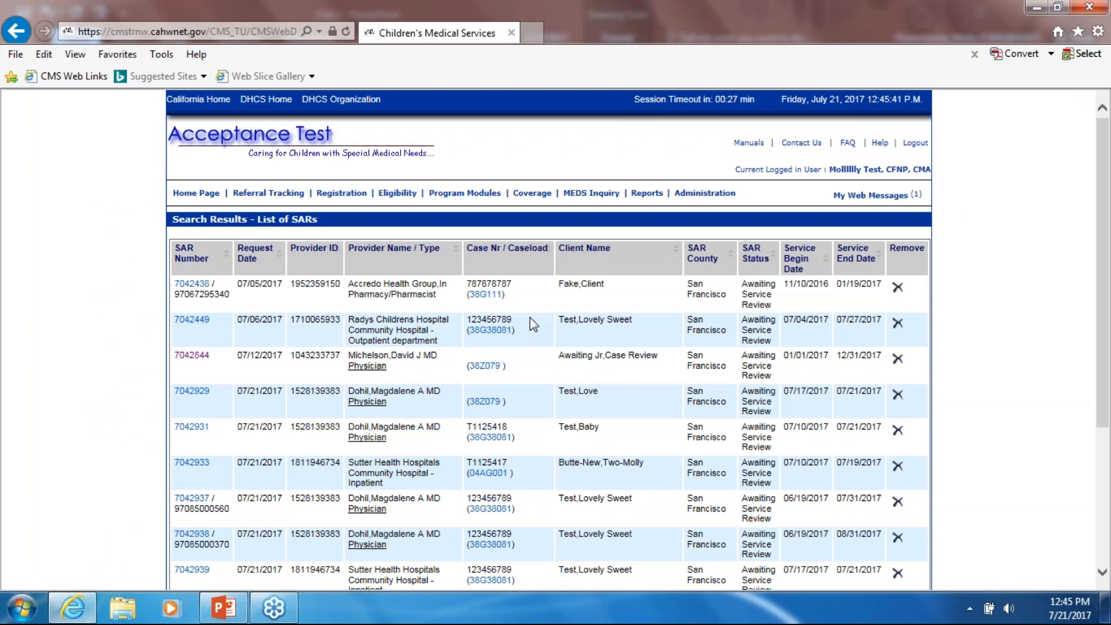
click(192, 322)
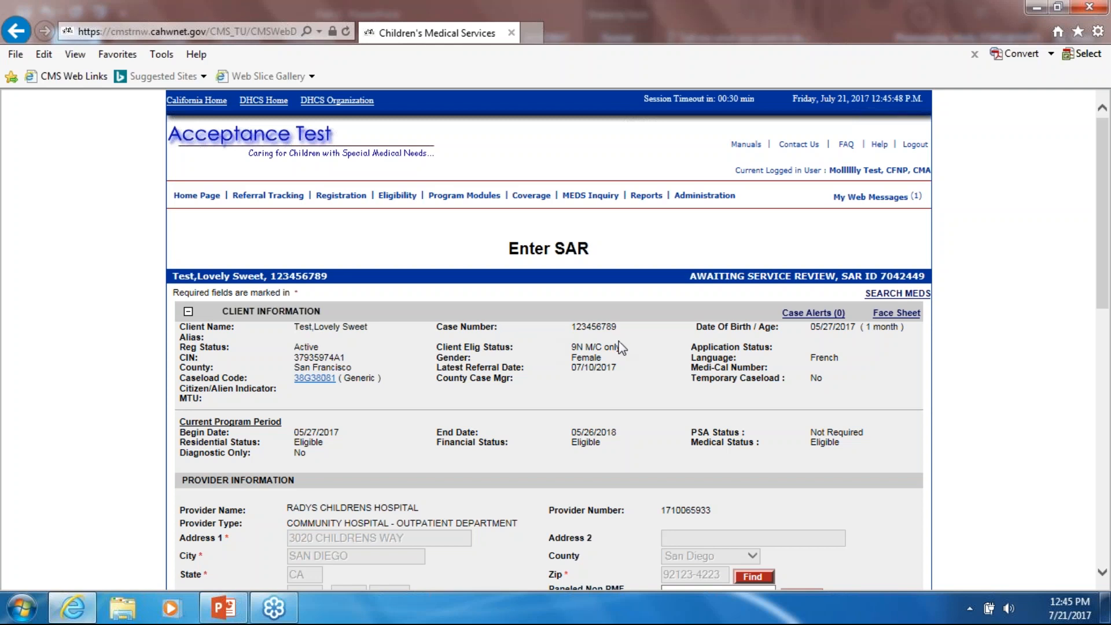
scroll(621, 347, down, 5)
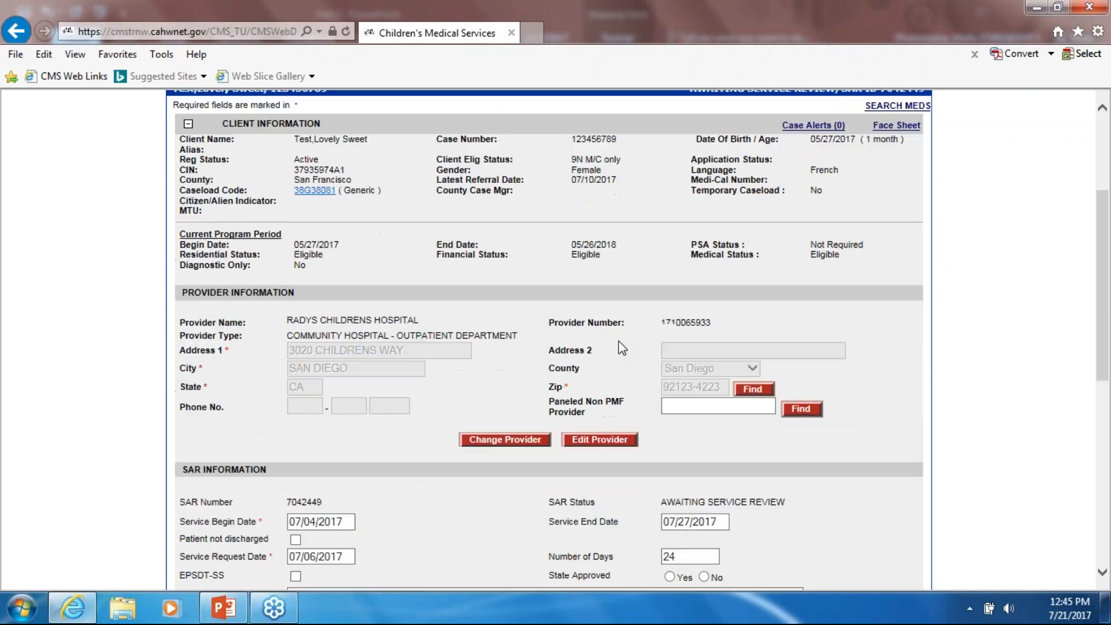
scroll(600, 460, down, 2)
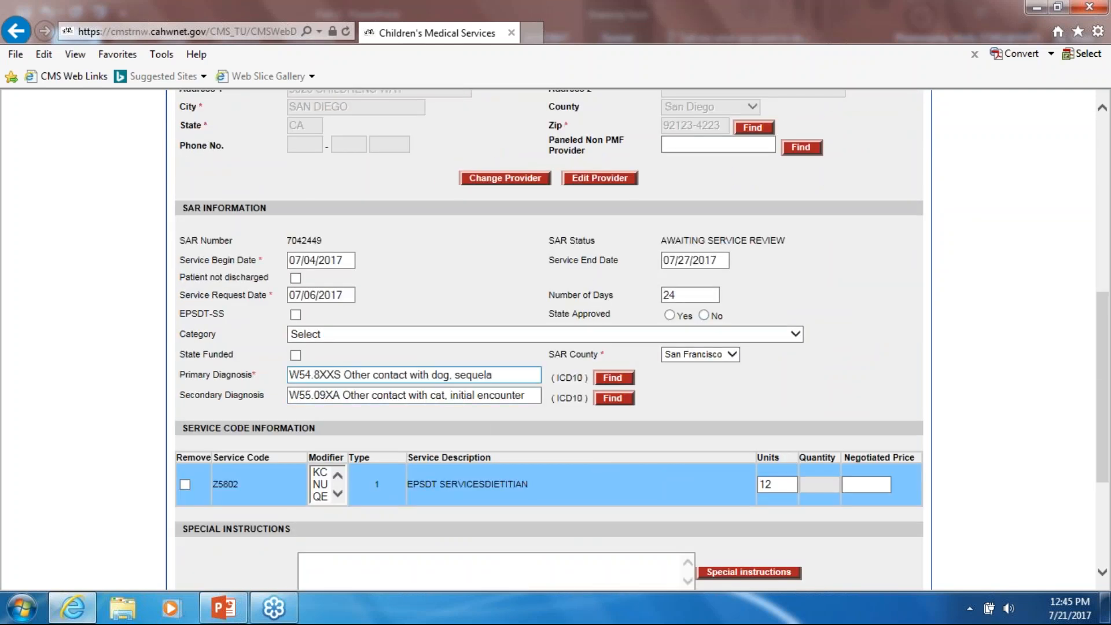
scroll(583, 464, down, 3)
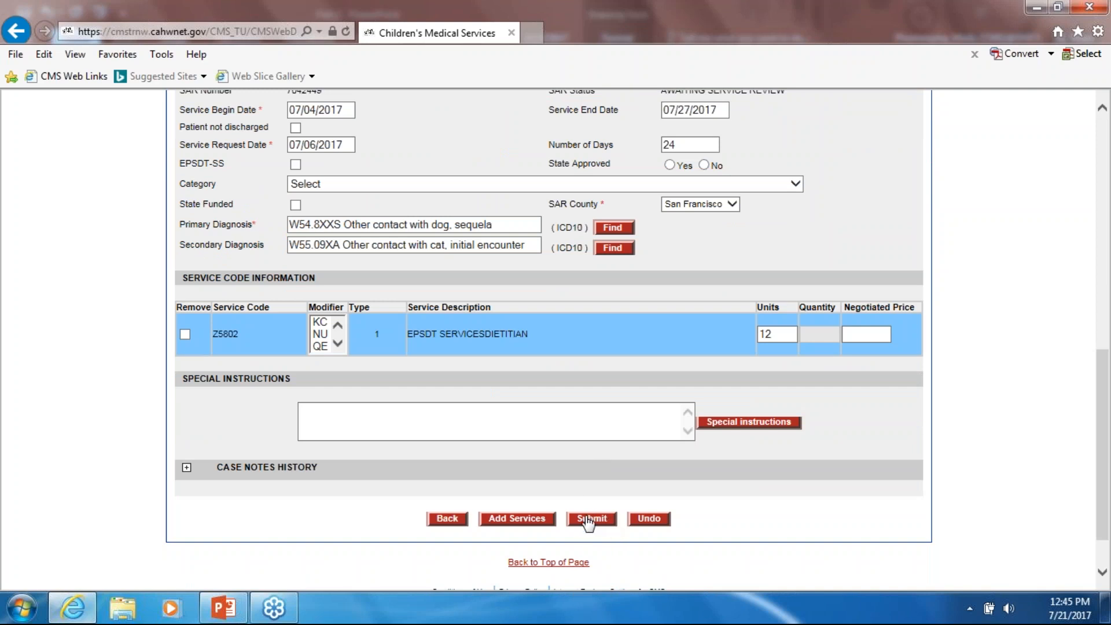
scroll(554, 464, up, 8)
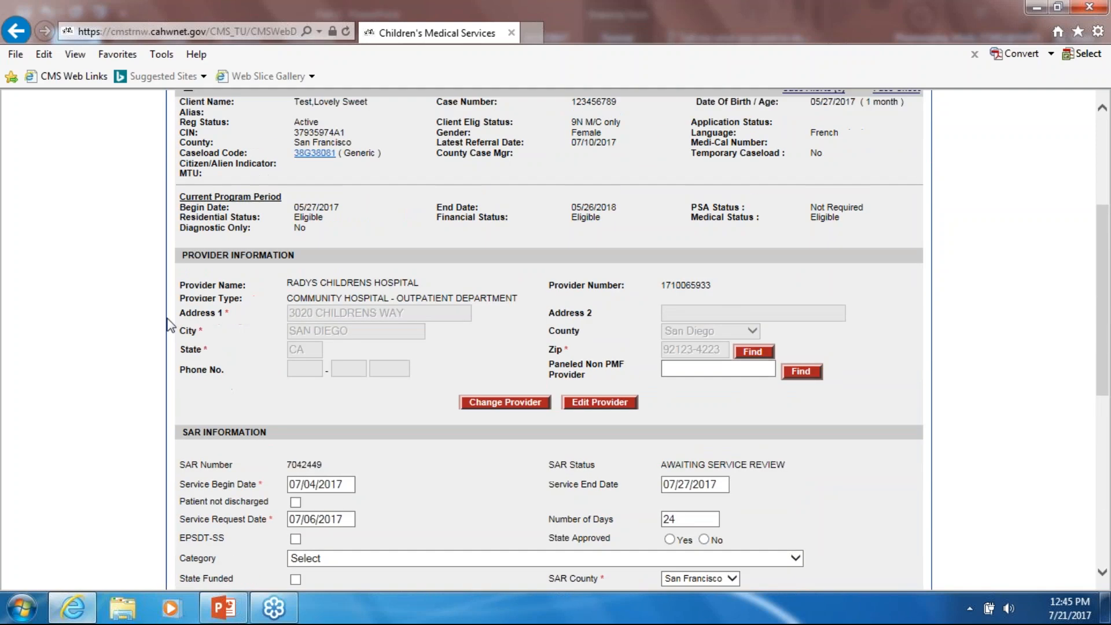
scroll(146, 291, up, 5)
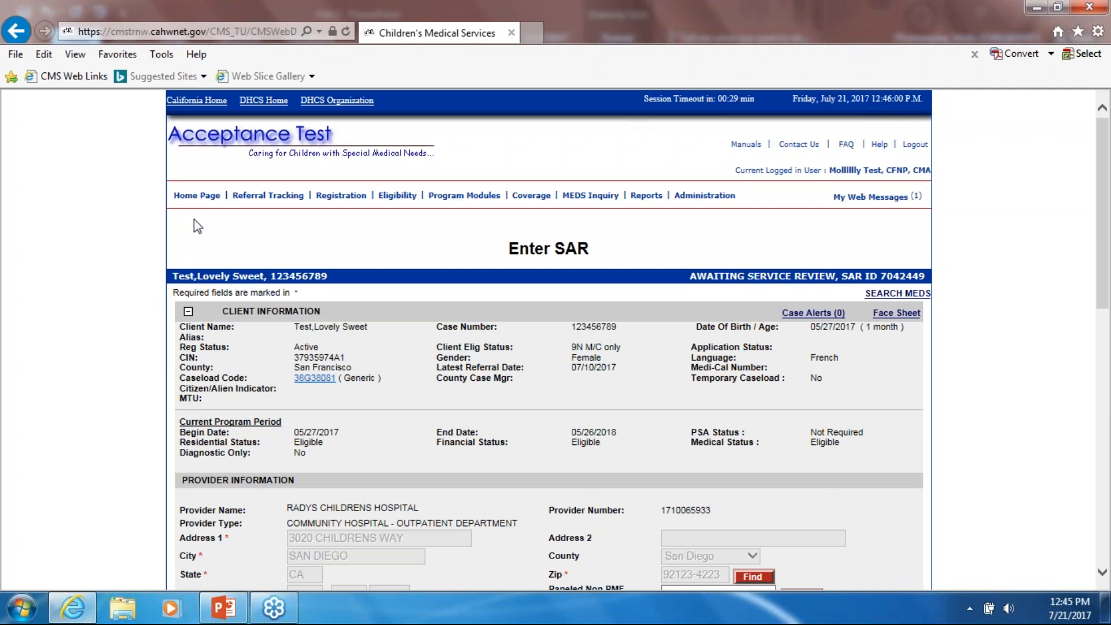
click(180, 196)
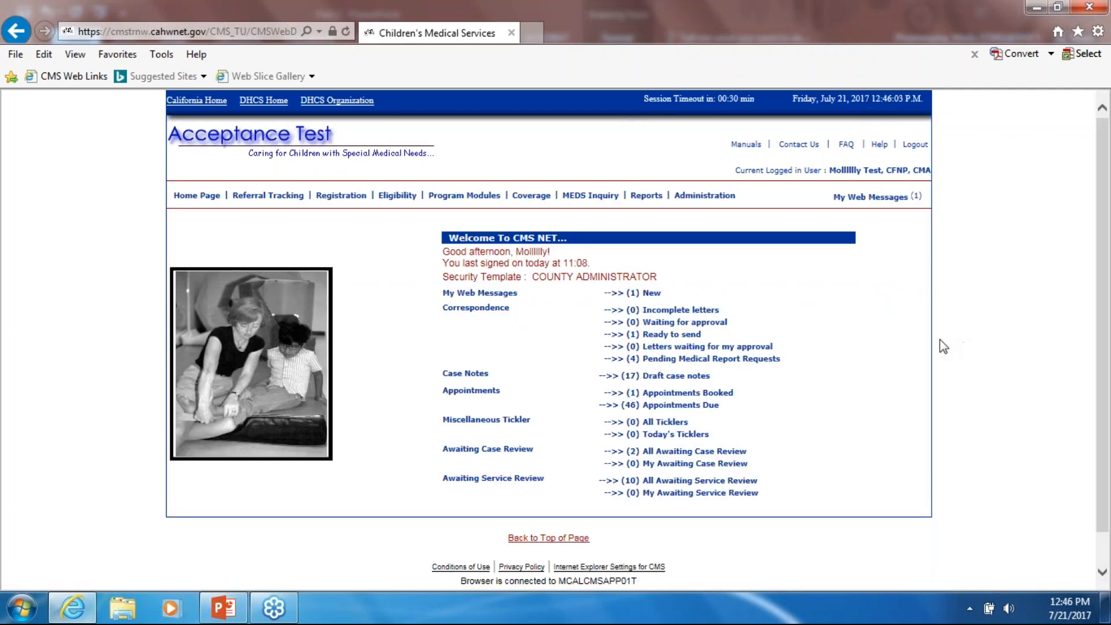
- Open the '(10) All Awaiting Service Review' list from the home page
click(686, 482)
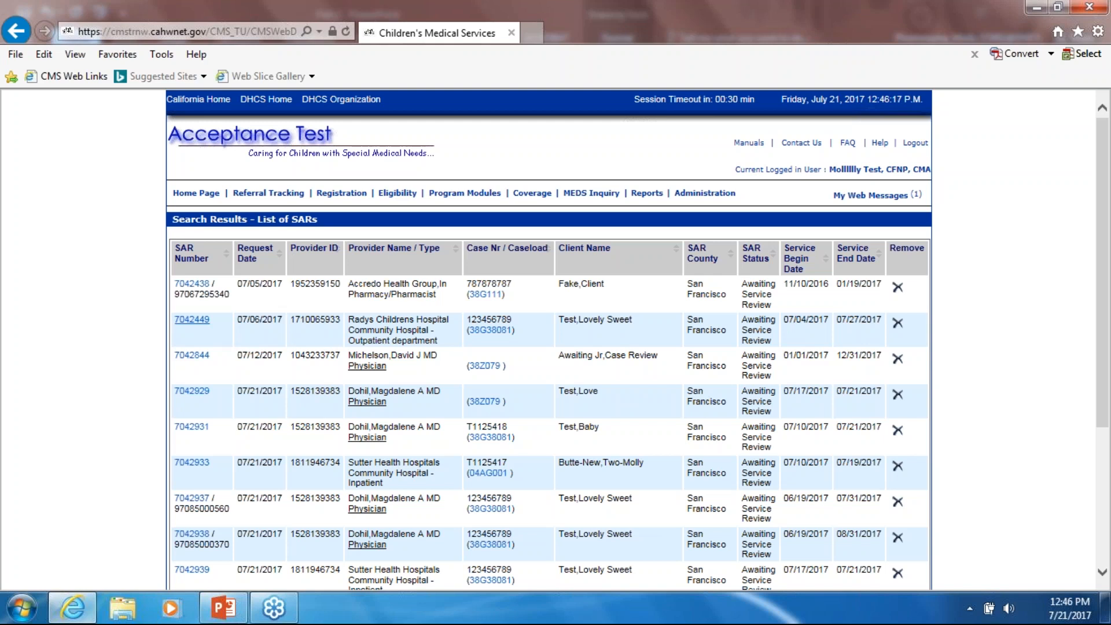
click(198, 289)
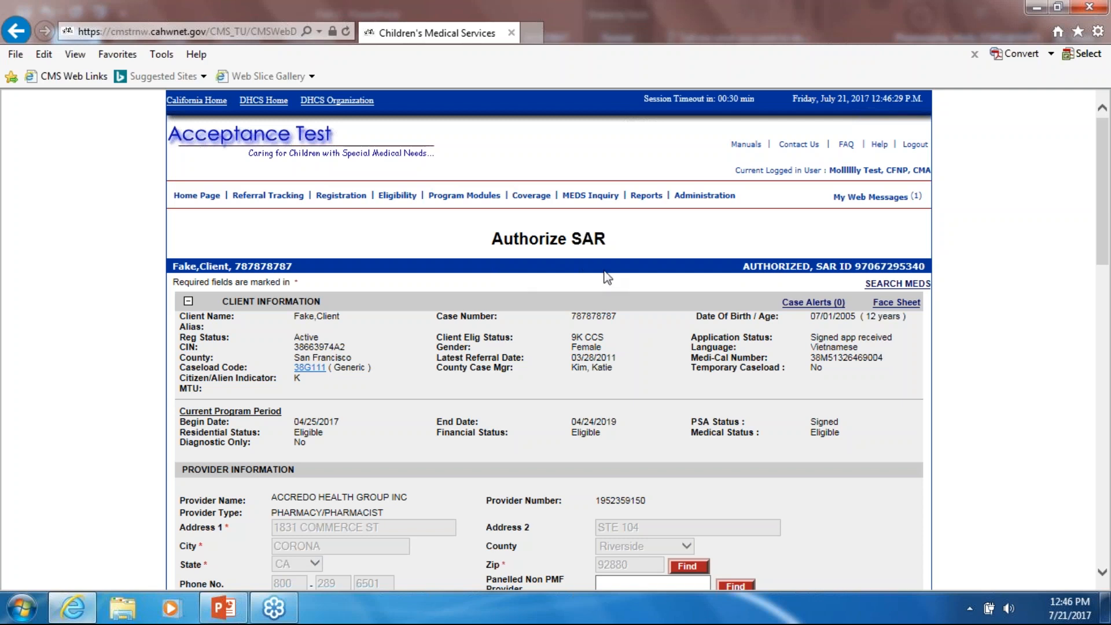
drag(741, 268, 816, 281)
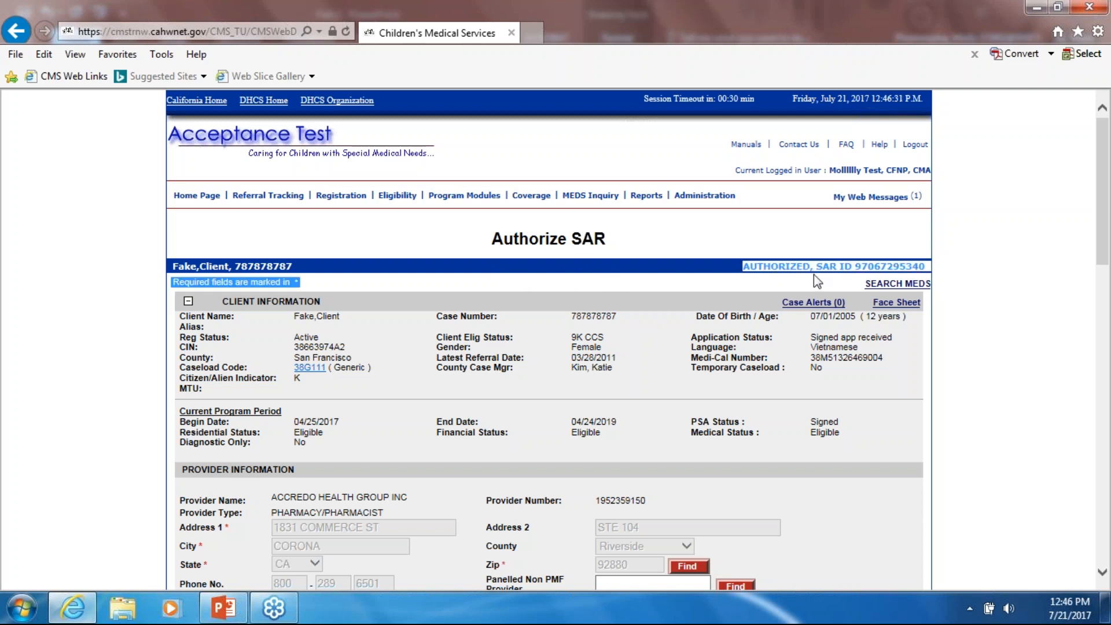
click(800, 272)
scroll(637, 382, down, 8)
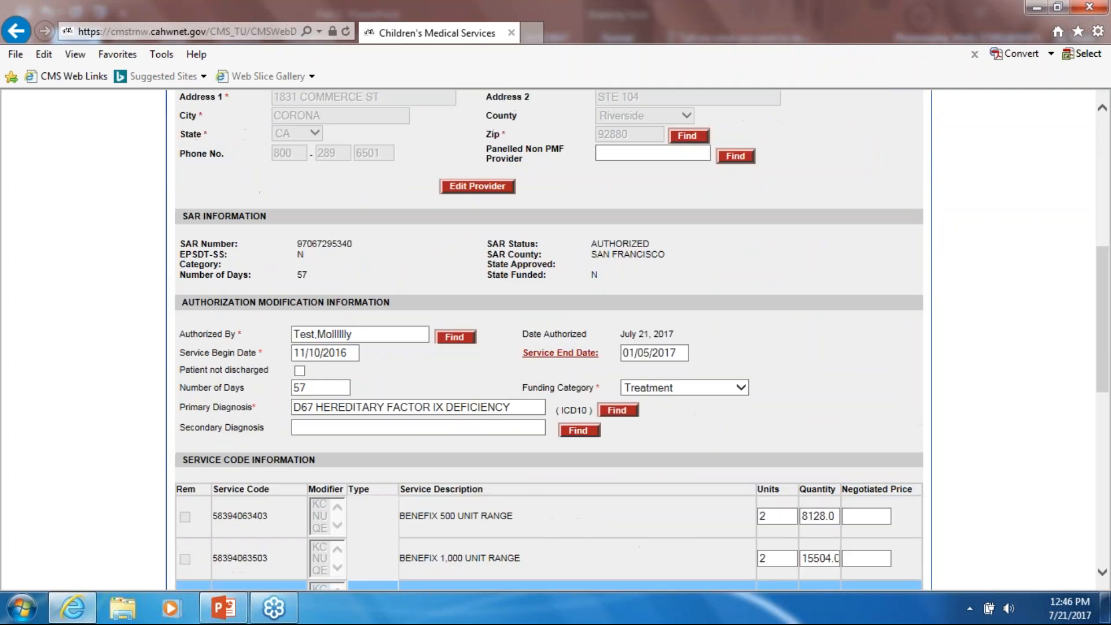
scroll(394, 354, up, 3)
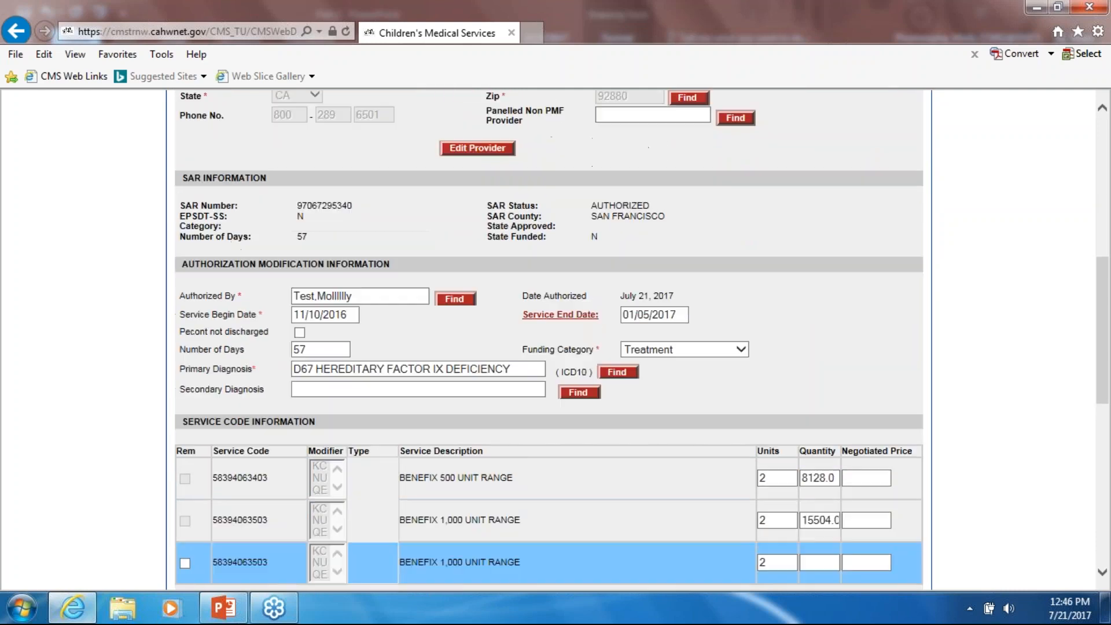
scroll(393, 354, down, 1)
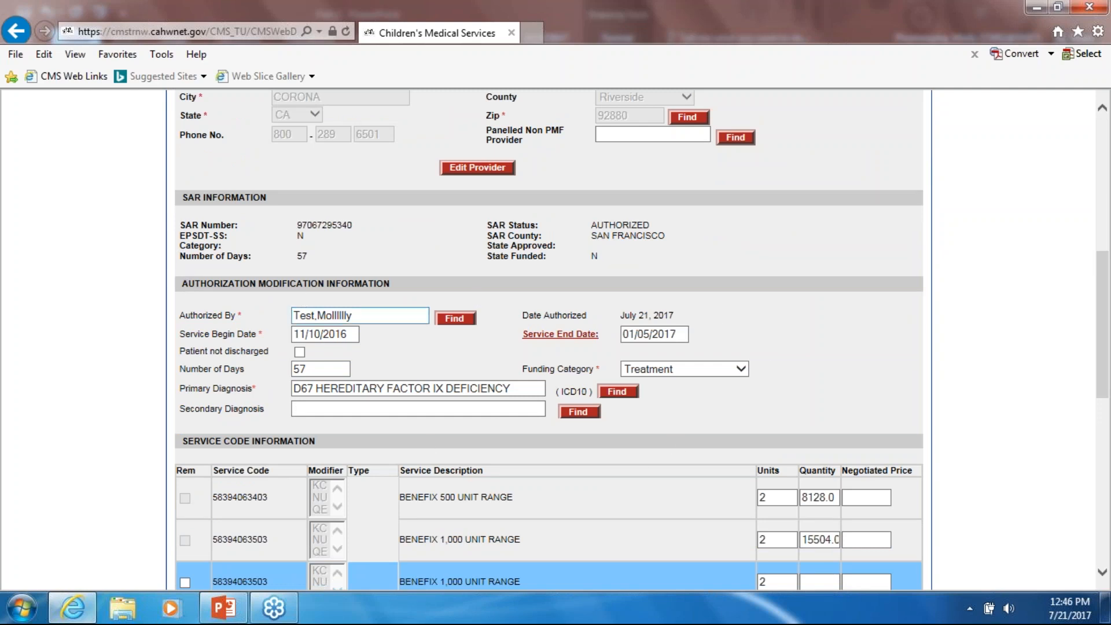
scroll(898, 370, down, 1)
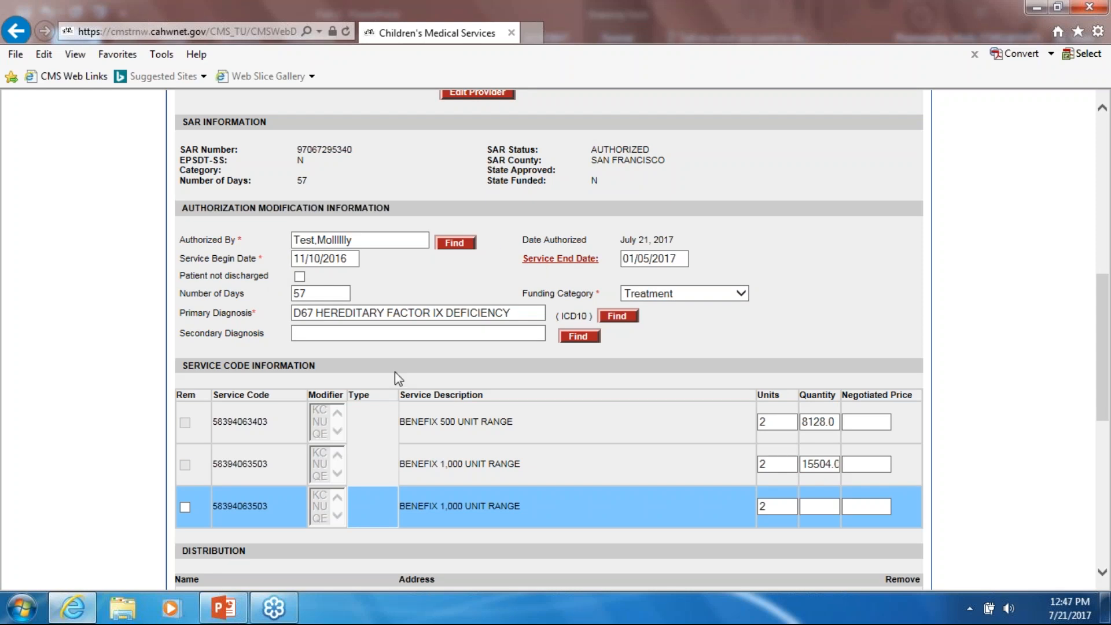
scroll(399, 405, down, 3)
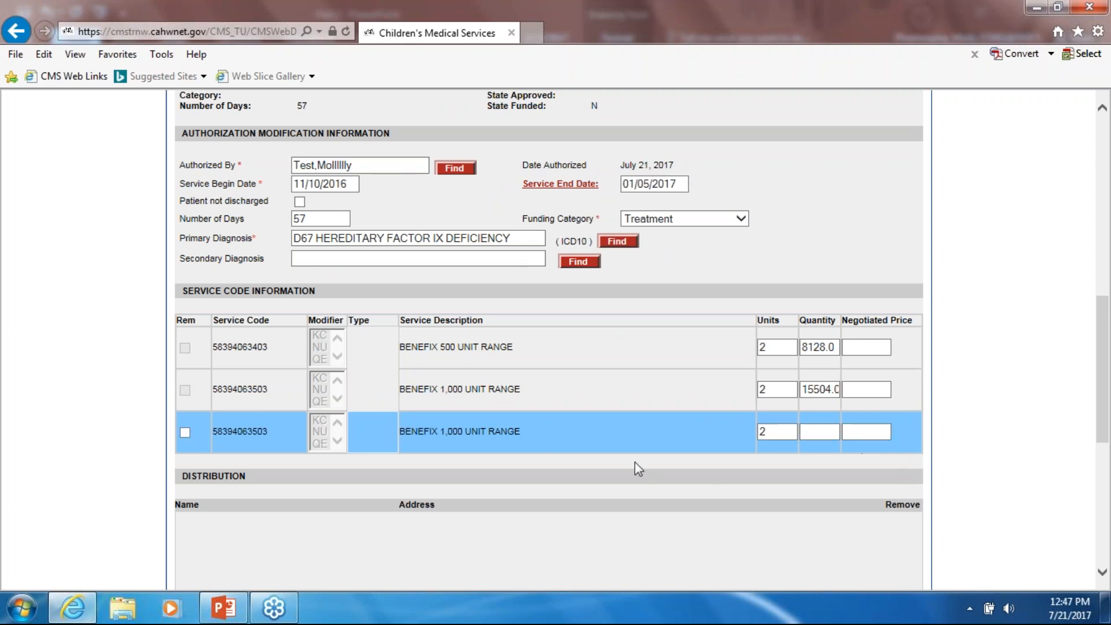
scroll(591, 463, down, 5)
scroll(446, 505, up, 4)
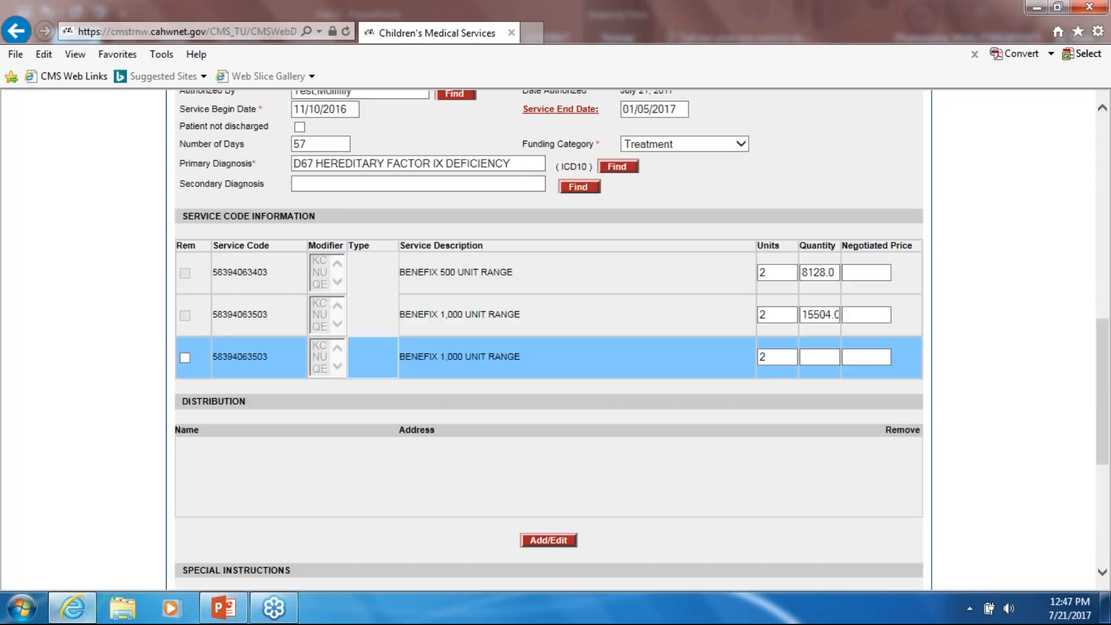
scroll(186, 165, up, 10)
click(196, 195)
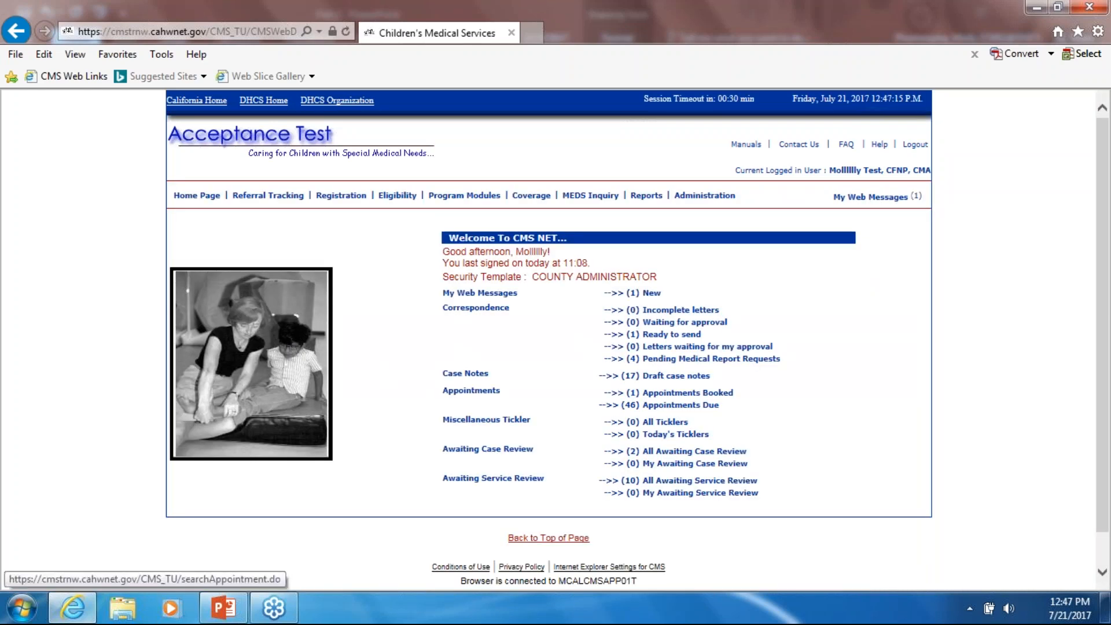
- Open SAR 7042938 from the awaiting service review list
click(678, 464)
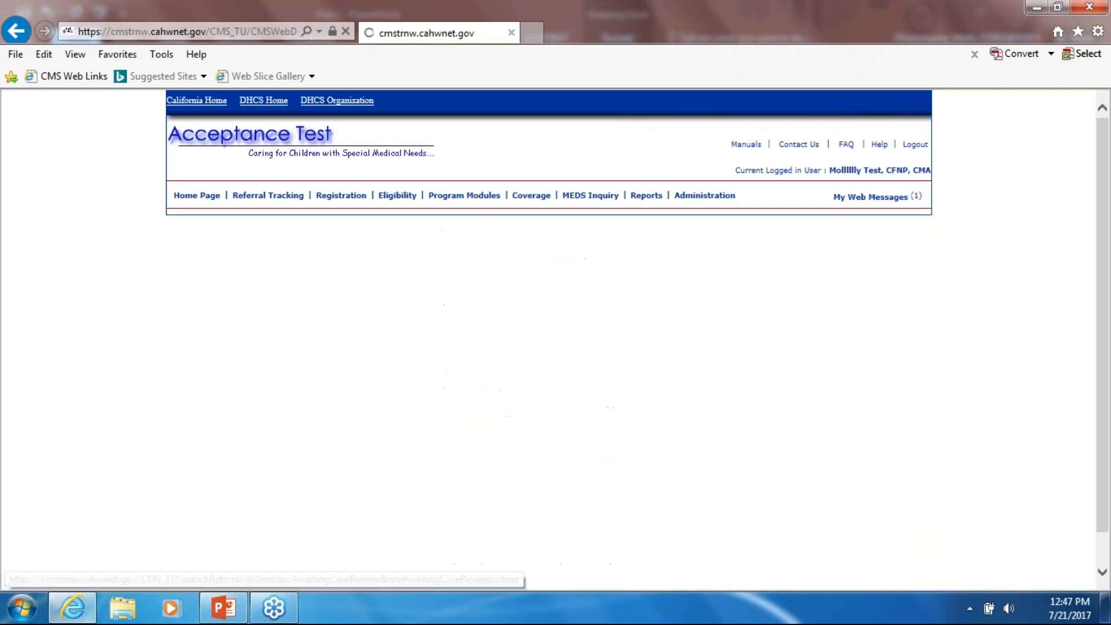
scroll(309, 414, down, 3)
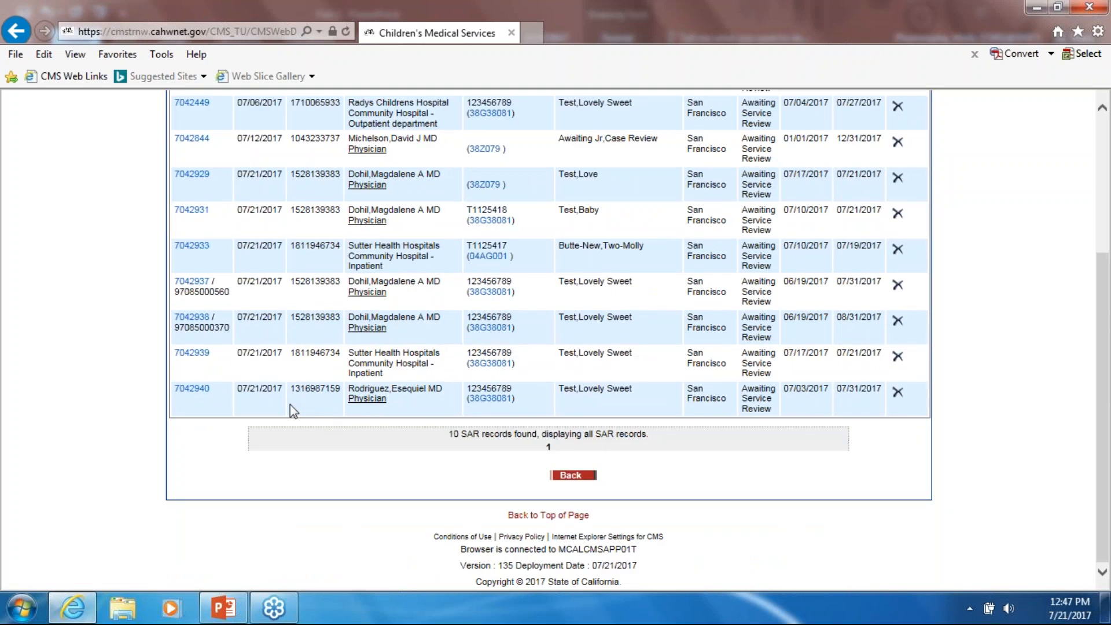
click(193, 318)
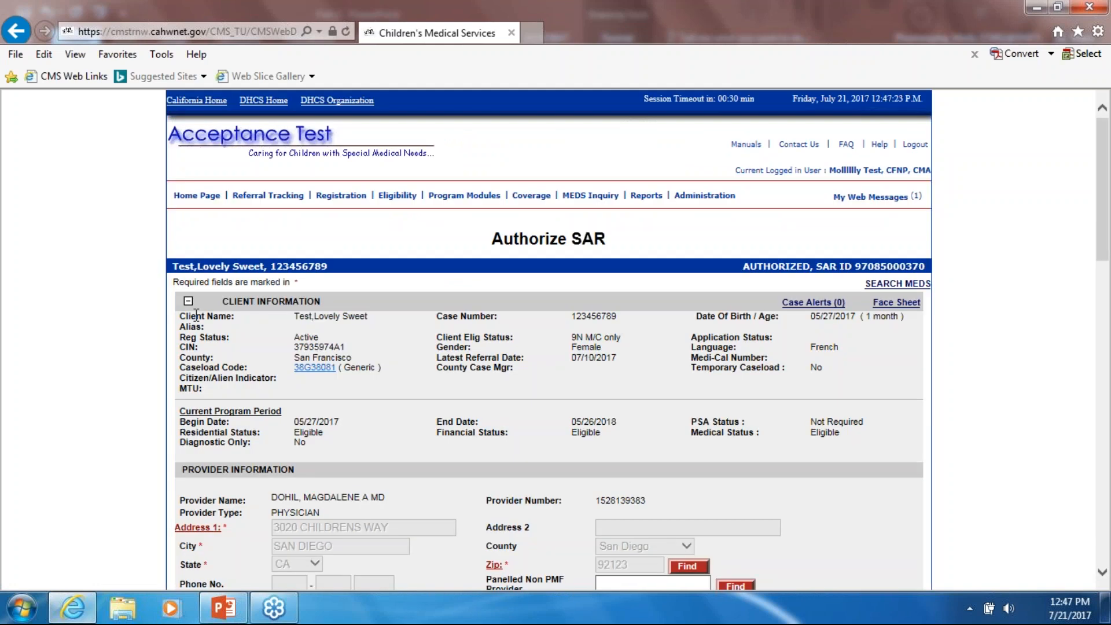
- Return home and open pending SAR 7042937 from the awaiting service review list
click(197, 196)
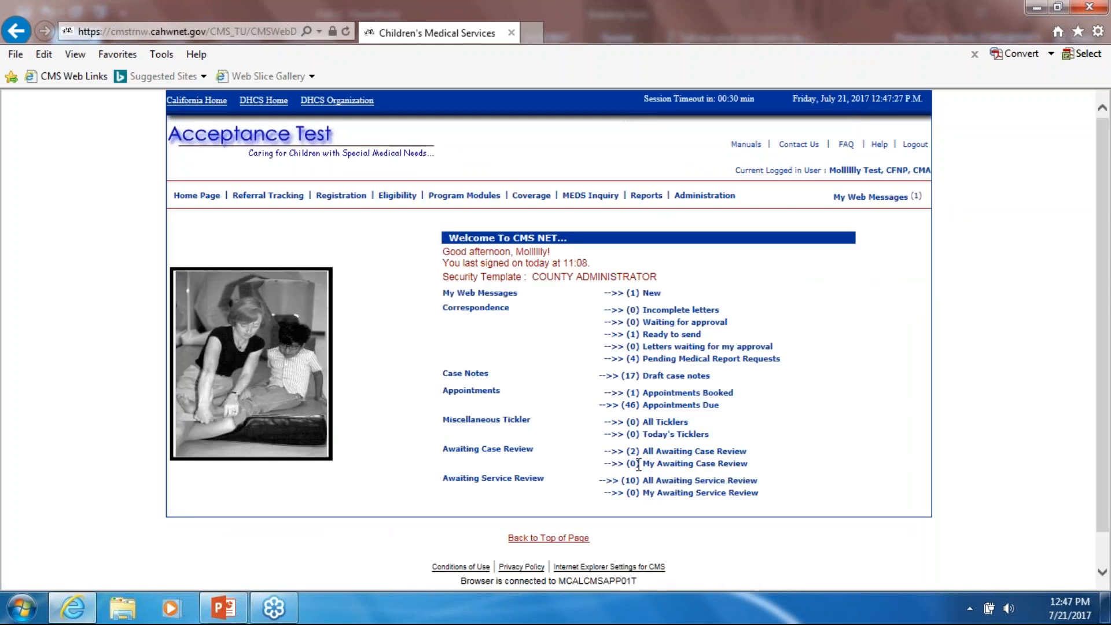
click(674, 481)
scroll(200, 347, down, 4)
click(191, 282)
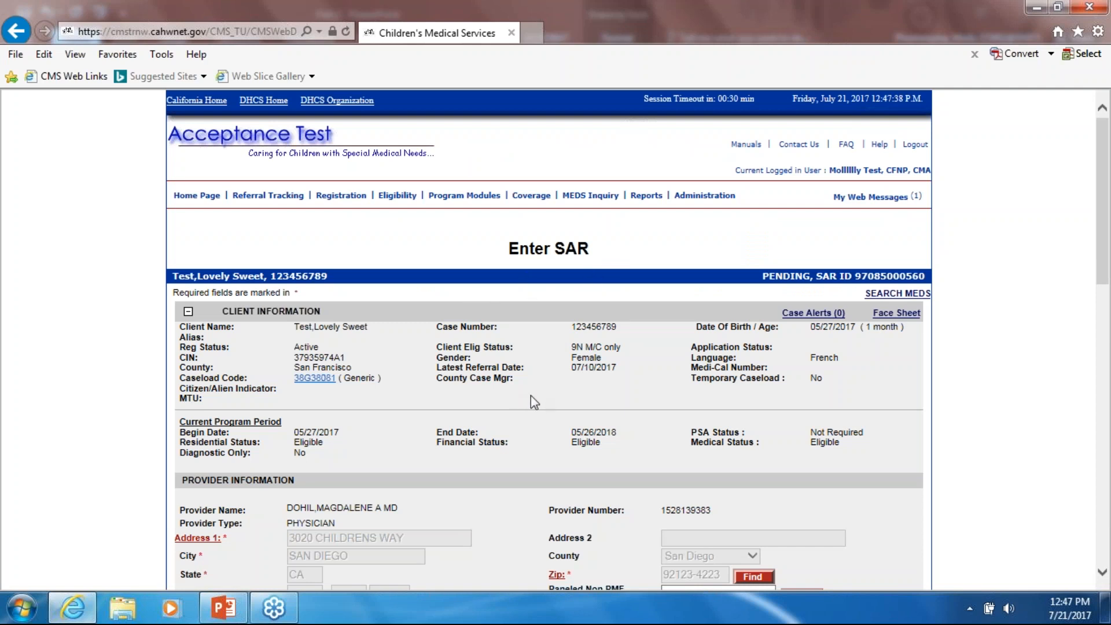
drag(767, 280, 909, 282)
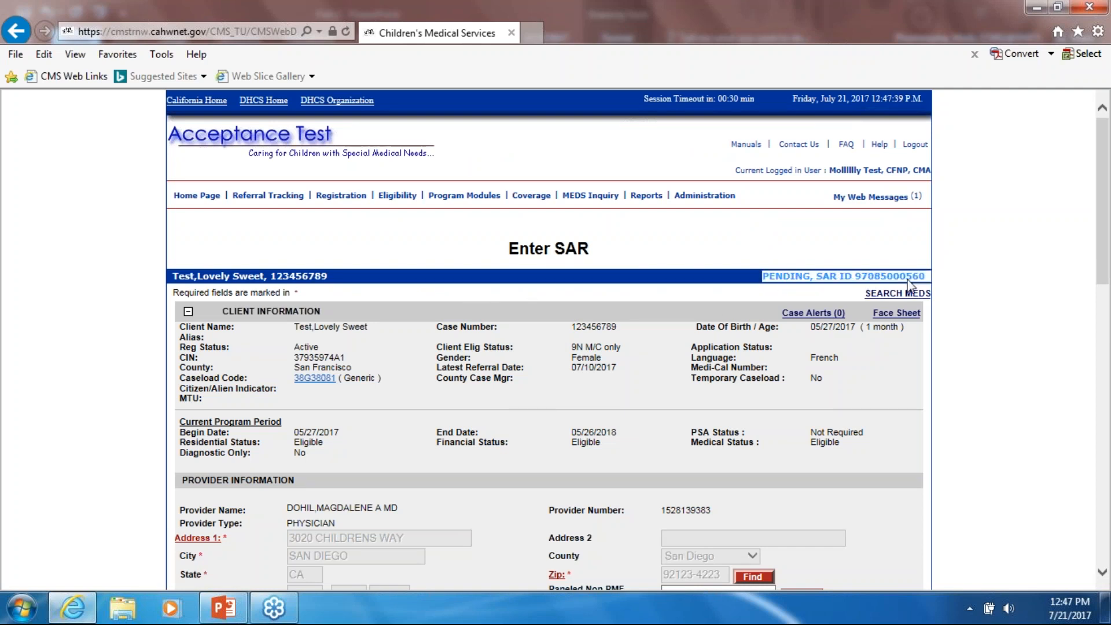
click(627, 253)
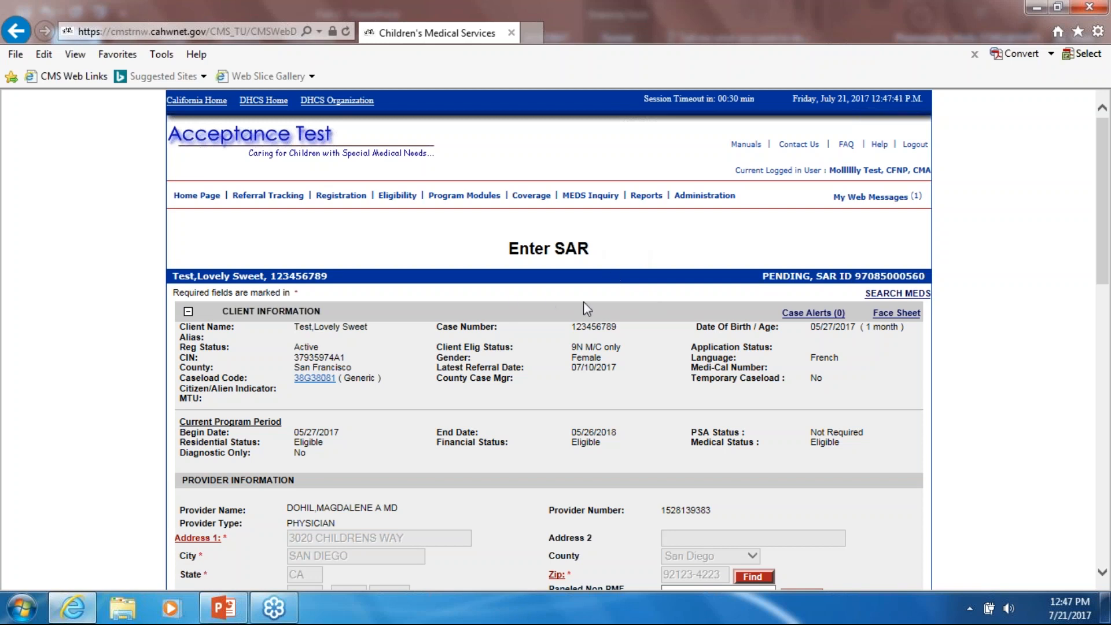
scroll(584, 302, down, 5)
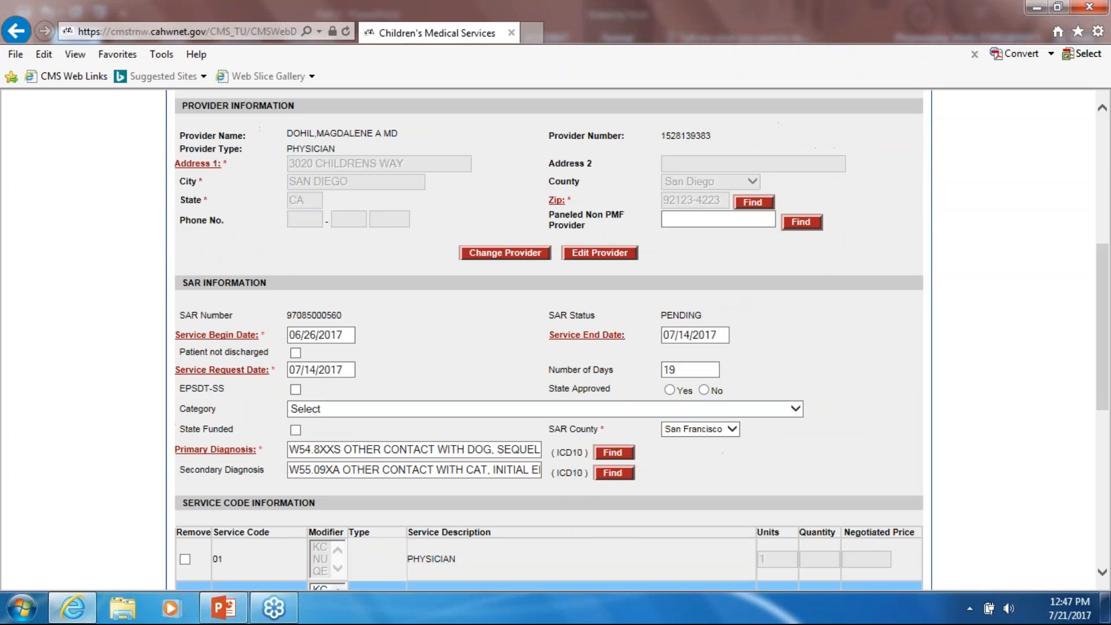
scroll(573, 214, up, 1)
scroll(596, 327, down, 3)
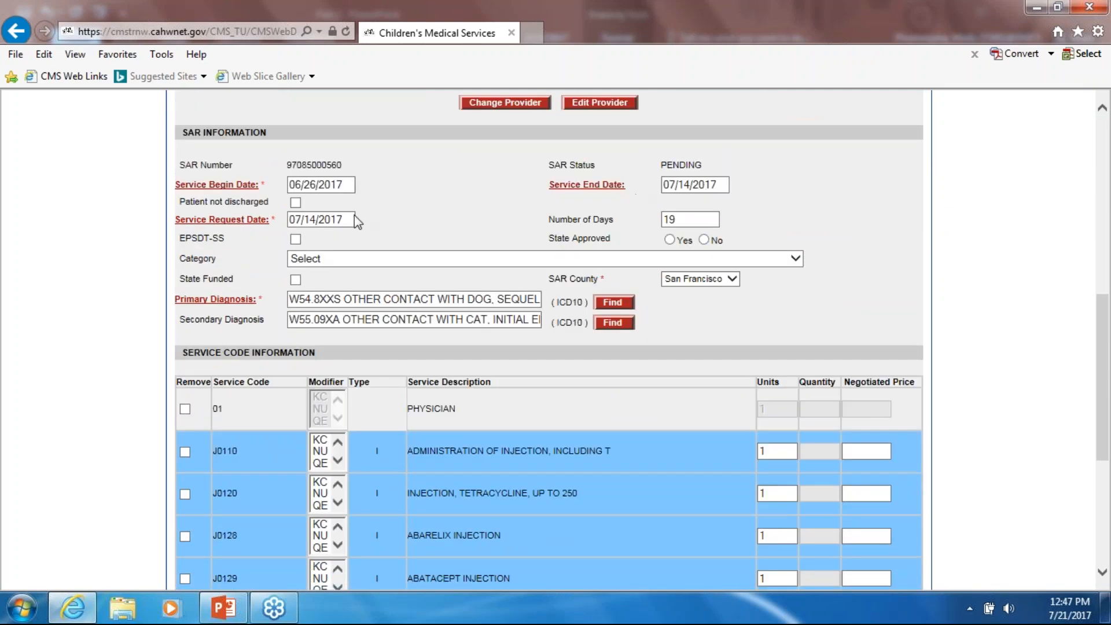
scroll(243, 330, down, 3)
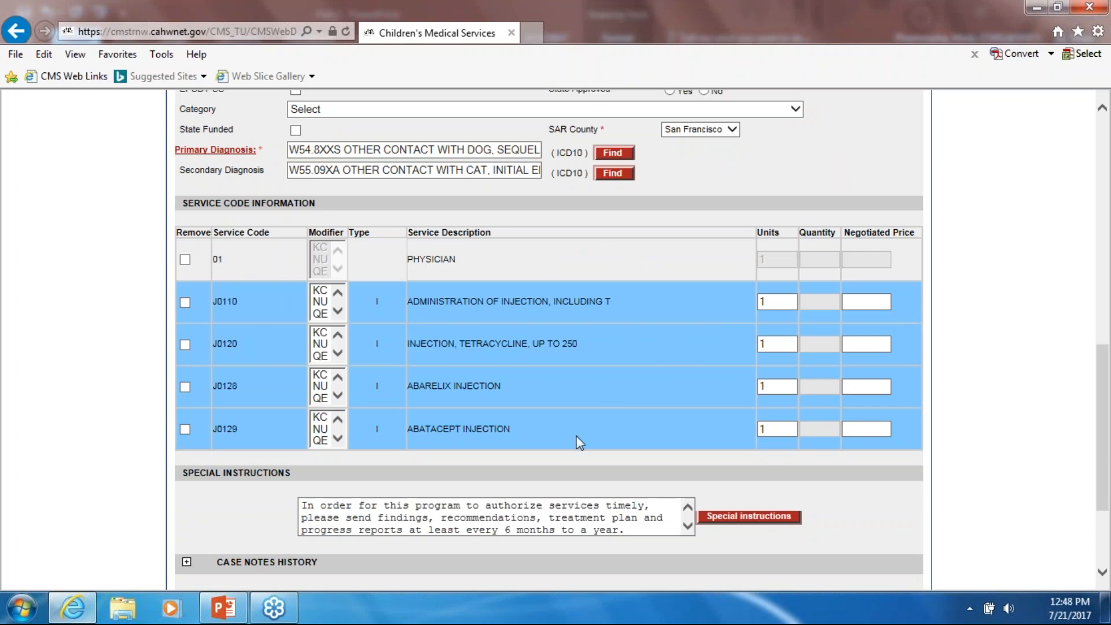
scroll(579, 444, up, 1)
scroll(579, 444, down, 3)
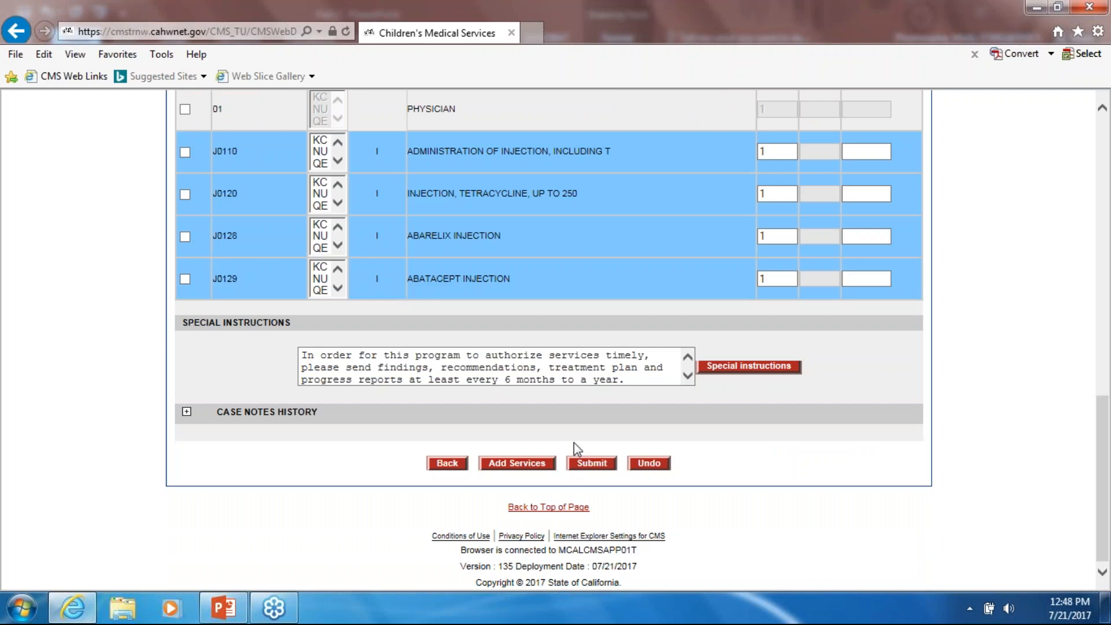
scroll(579, 440, up, 4)
scroll(575, 431, up, 10)
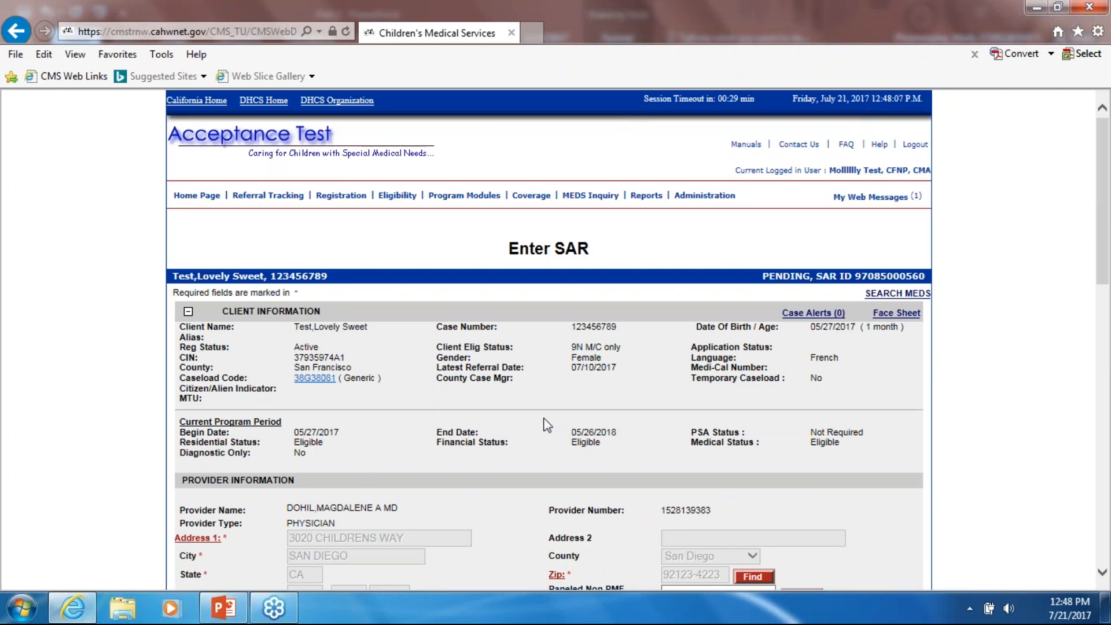
double_click(307, 276)
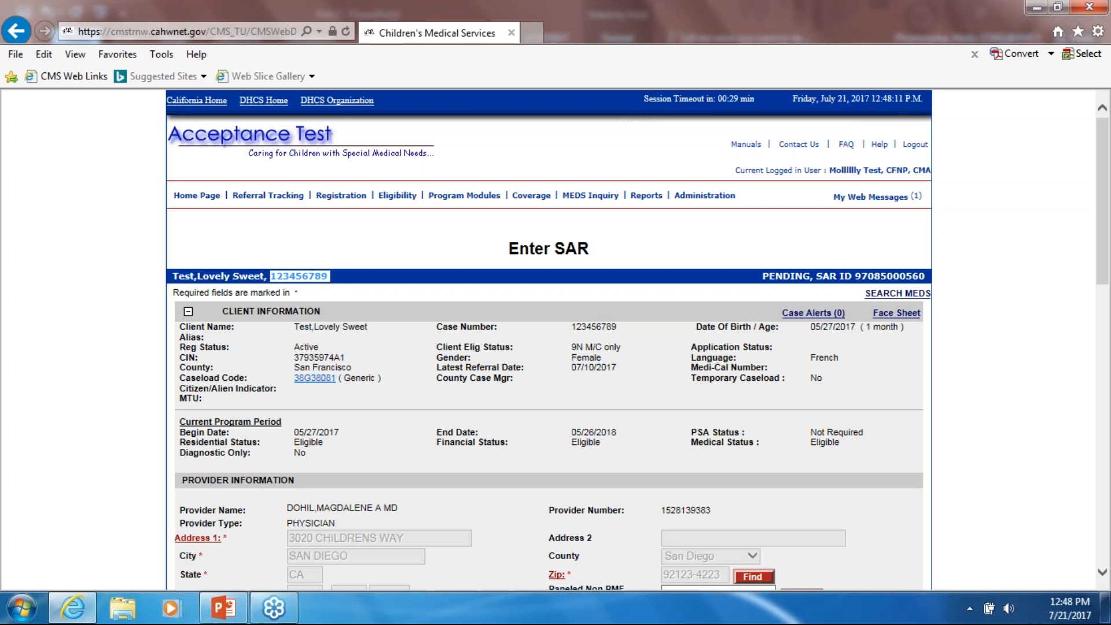
click(196, 196)
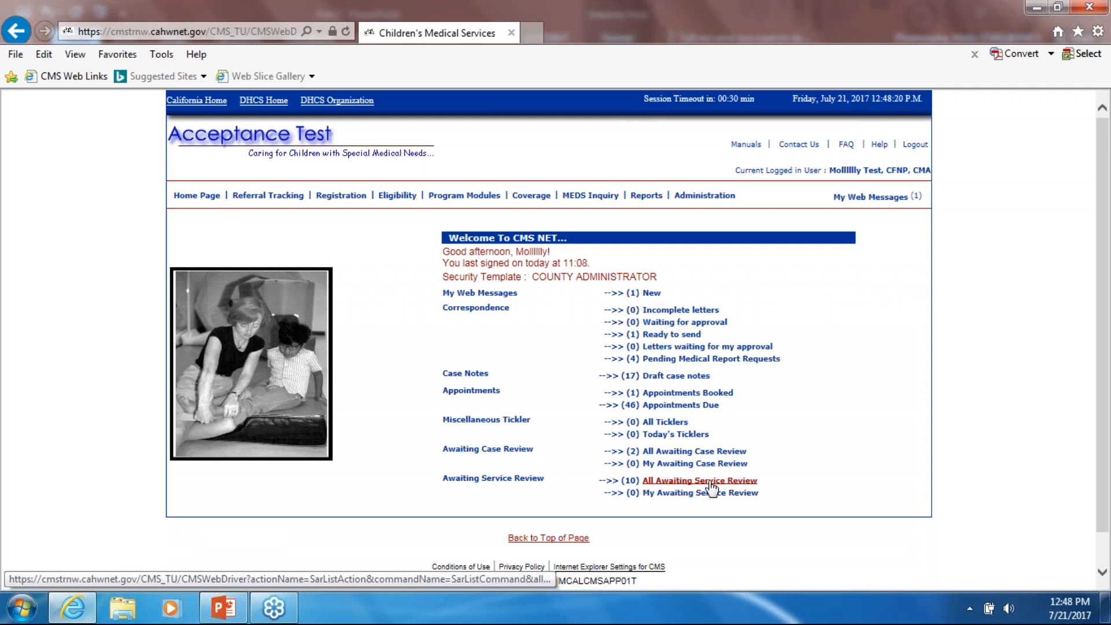
- Reopen the list of 10 awaiting-review SARs, then go to the Service Authorization search
click(710, 483)
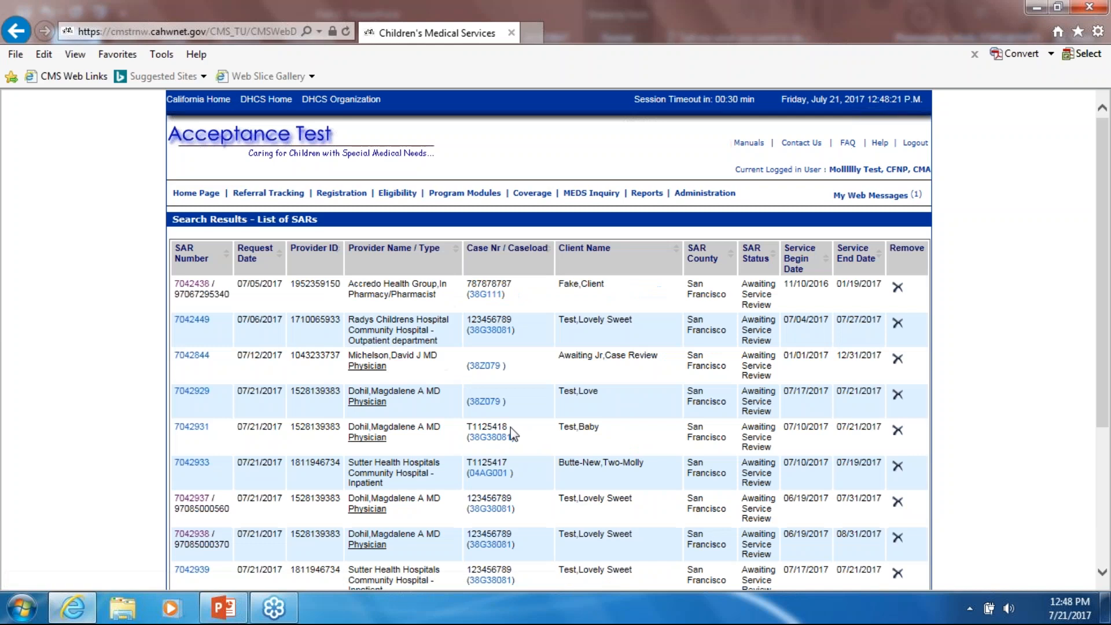
scroll(452, 440, down, 4)
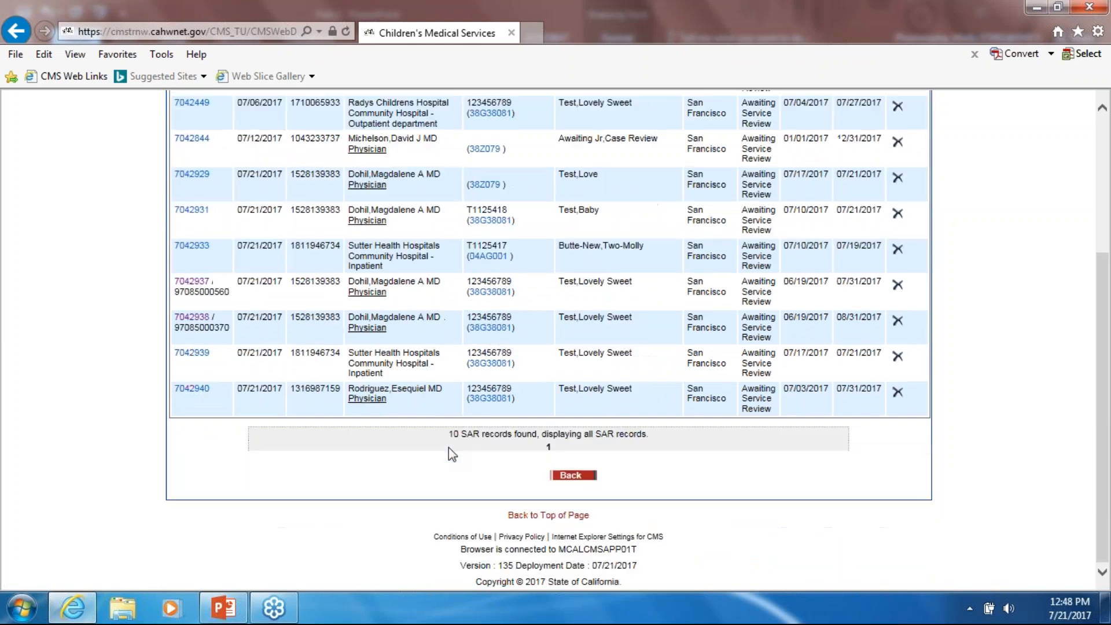
scroll(450, 447, up, 3)
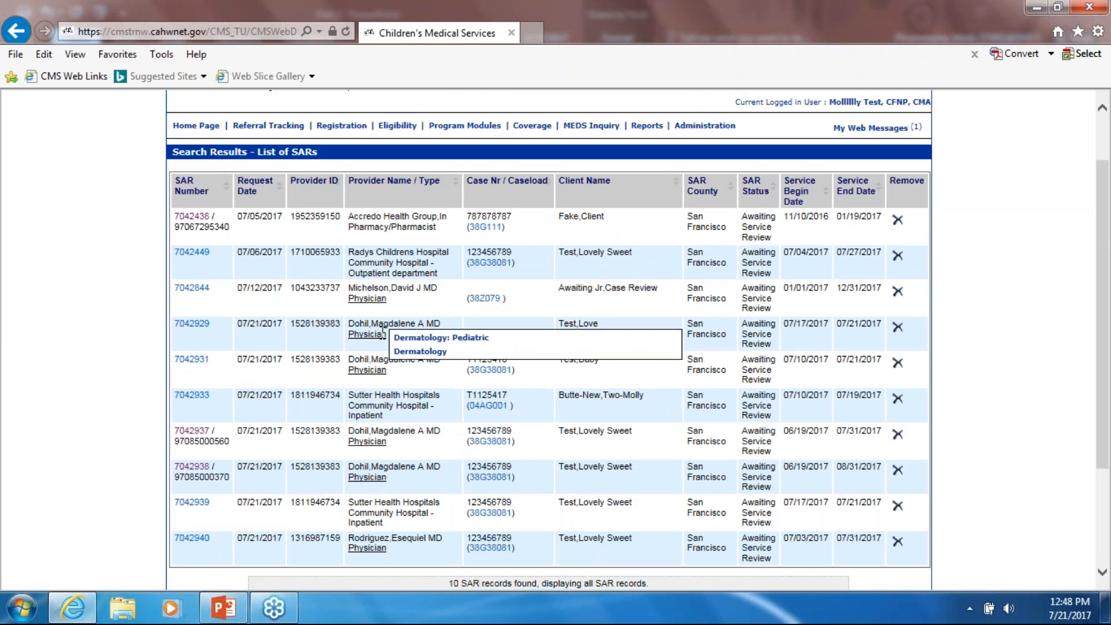
scroll(357, 477, up, 2)
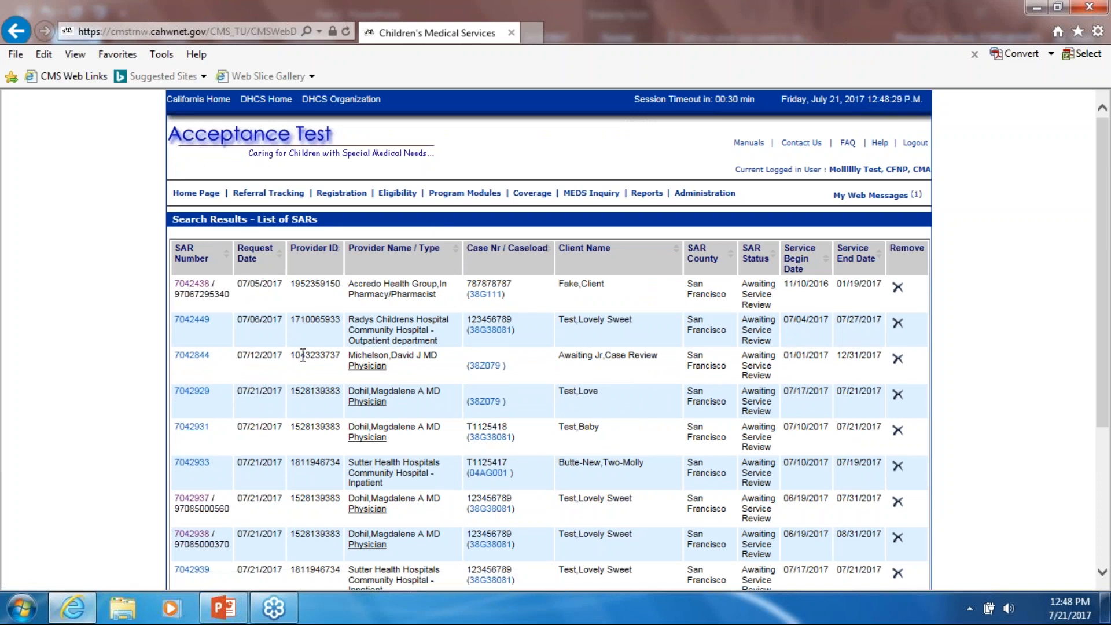
scroll(303, 356, down, 2)
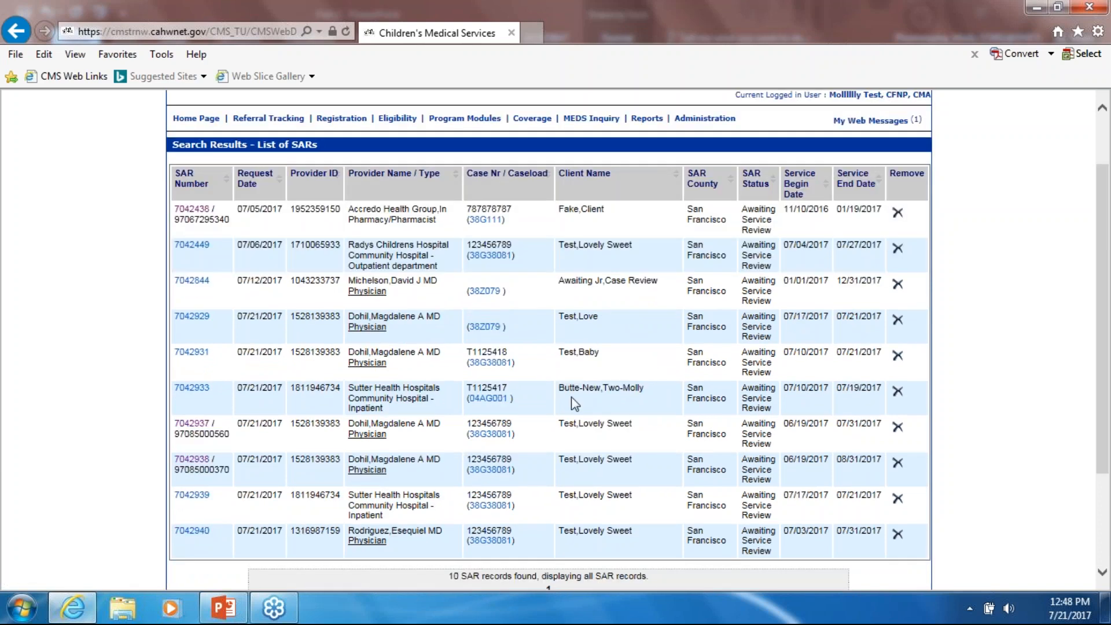
scroll(558, 524, up, 2)
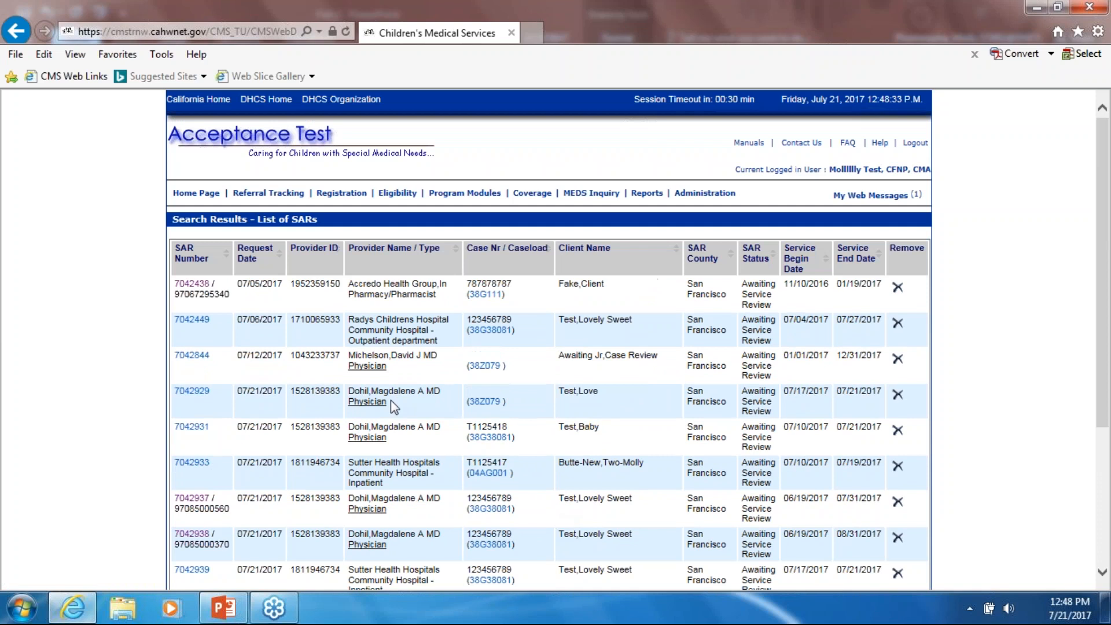
click(476, 209)
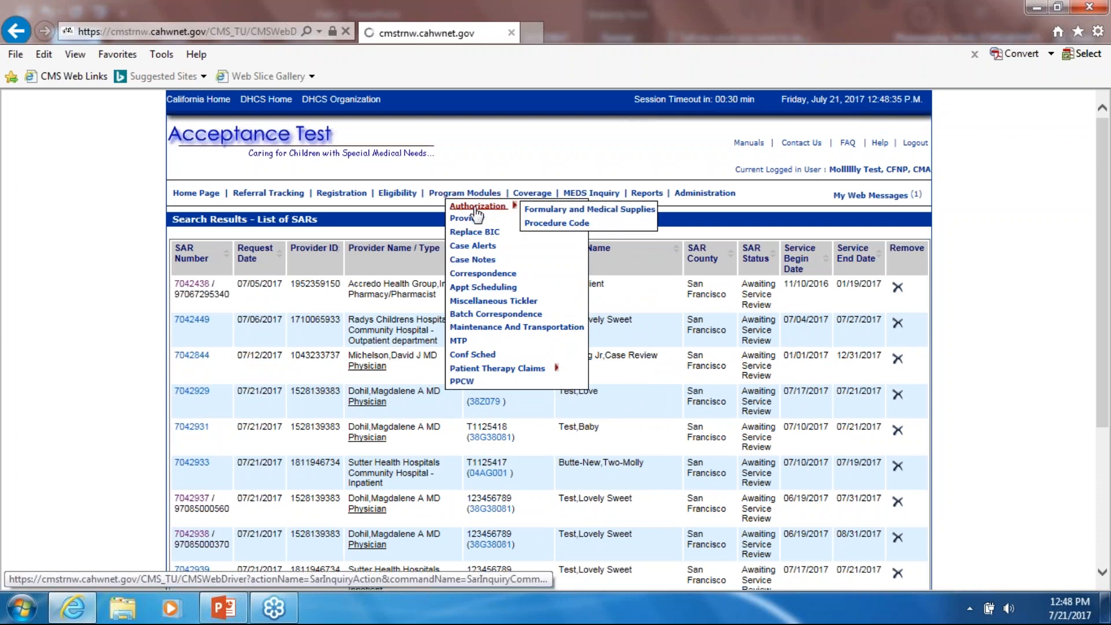
- Search by the test client's case number and list that client's 11 SARs
click(382, 328)
text(123456789)
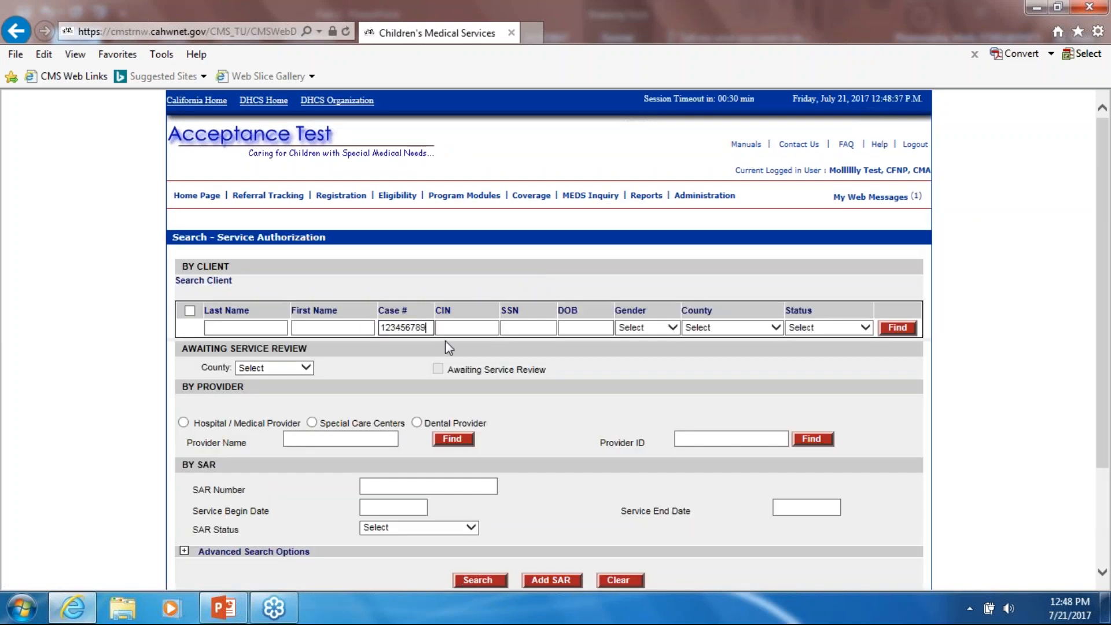
key(Return)
scroll(450, 371, down, 3)
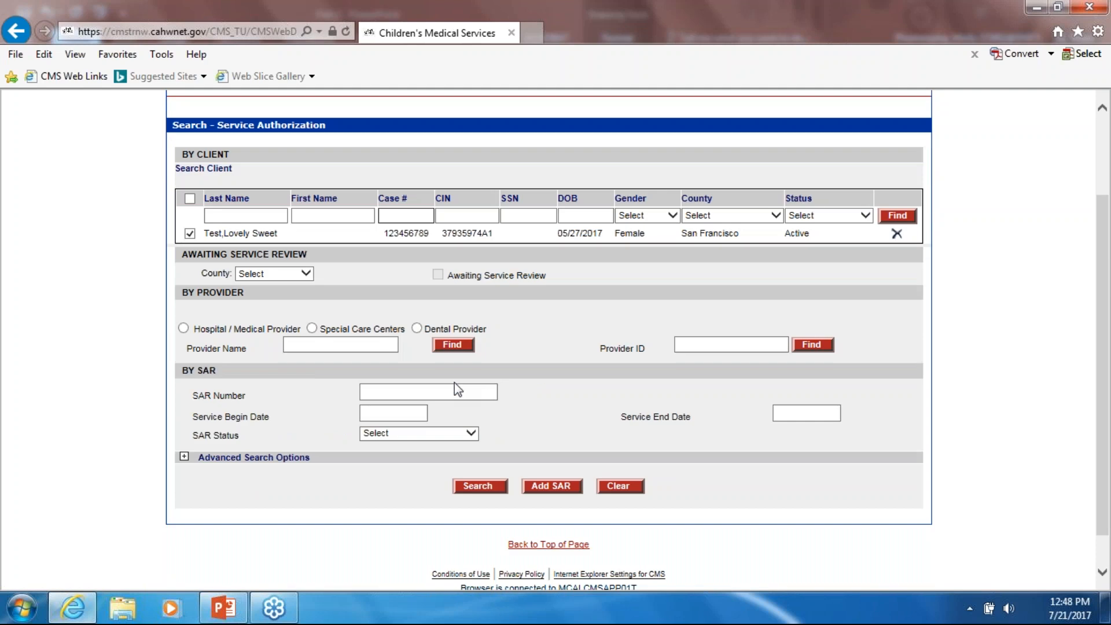
scroll(454, 383, down, 1)
click(477, 447)
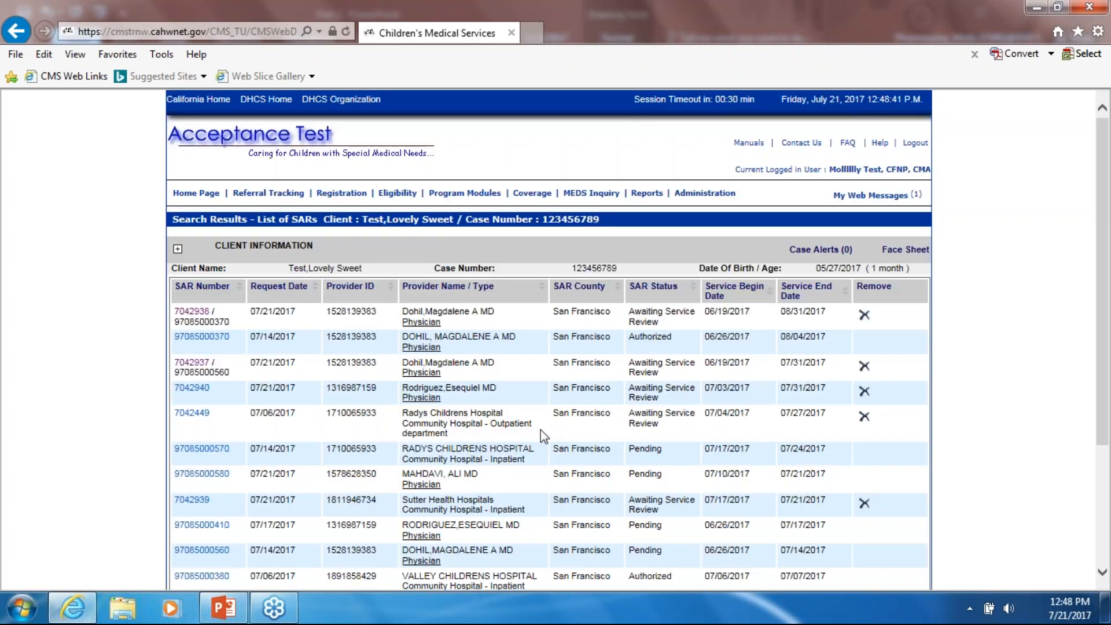
scroll(534, 430, down, 2)
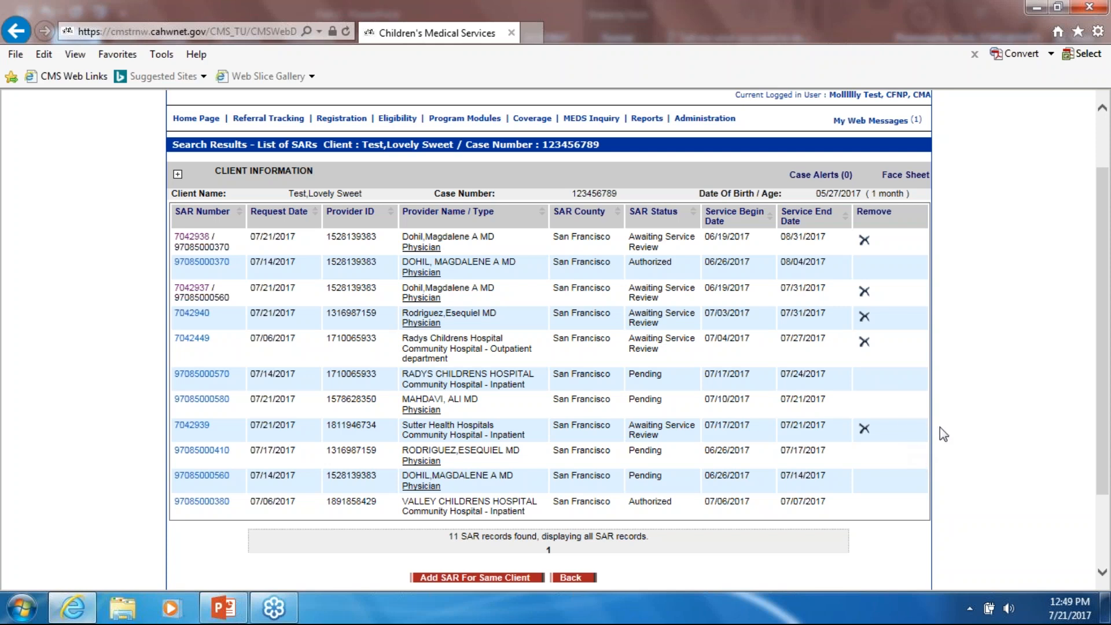
click(192, 313)
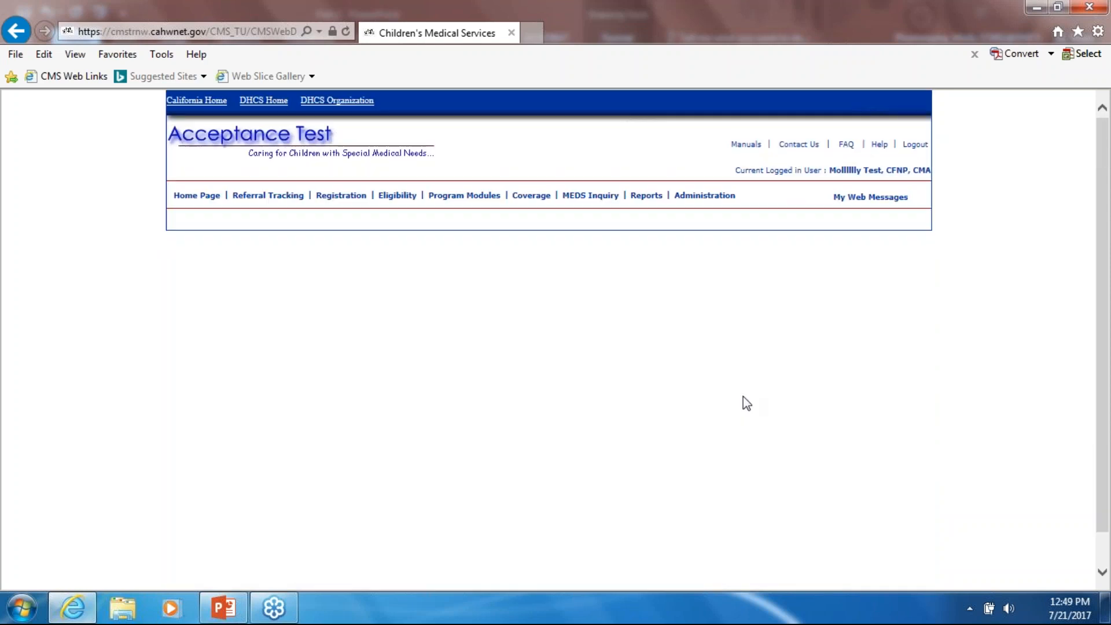
scroll(706, 414, down, 6)
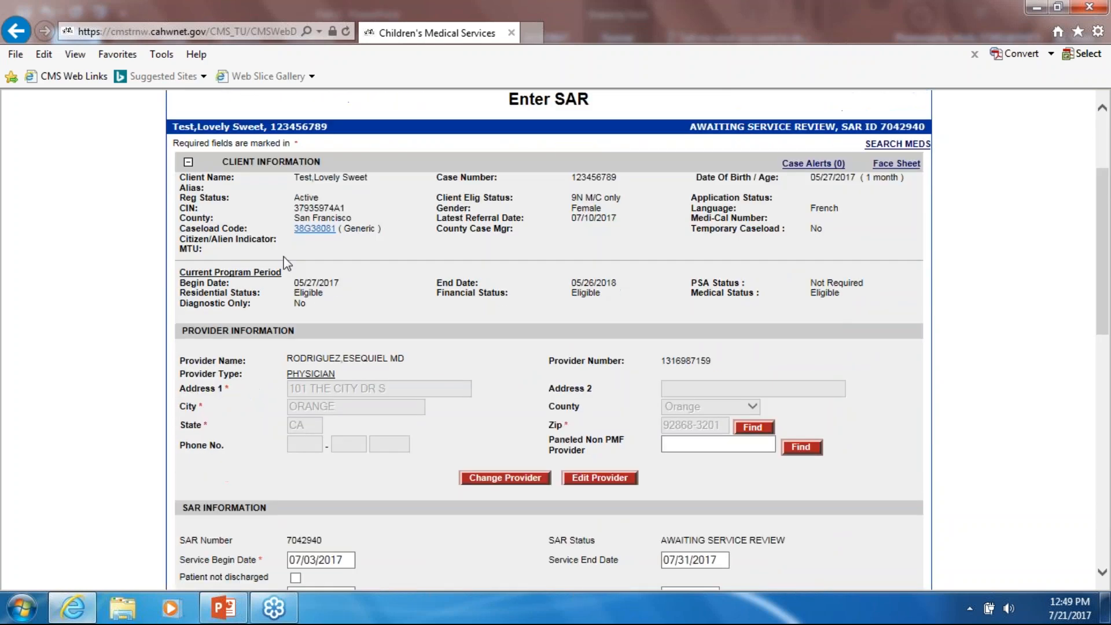
scroll(706, 414, down, 8)
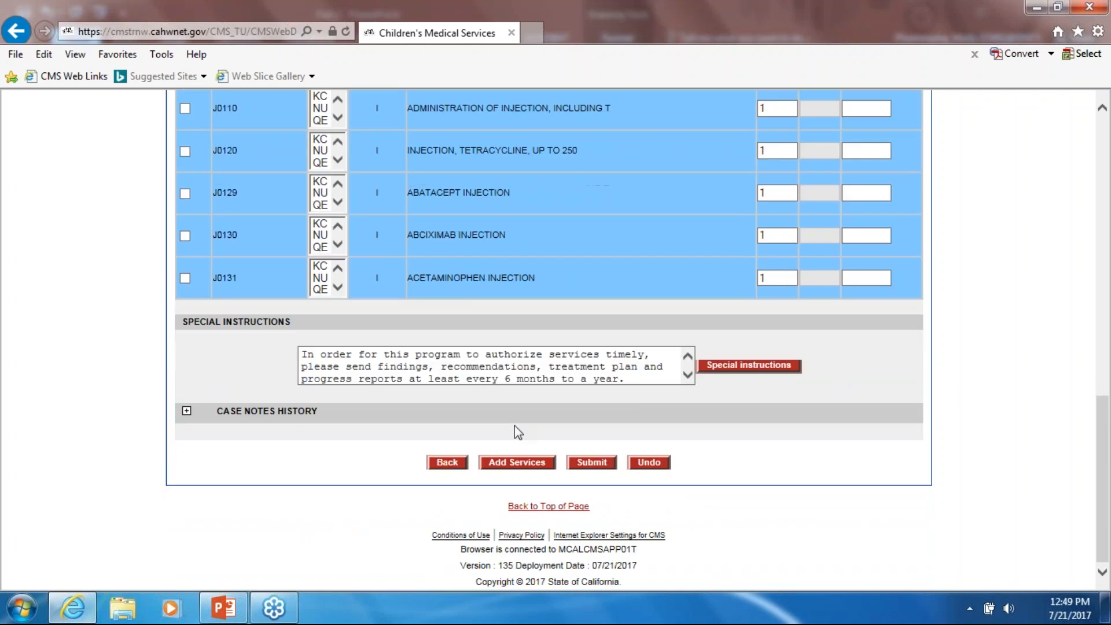
click(448, 462)
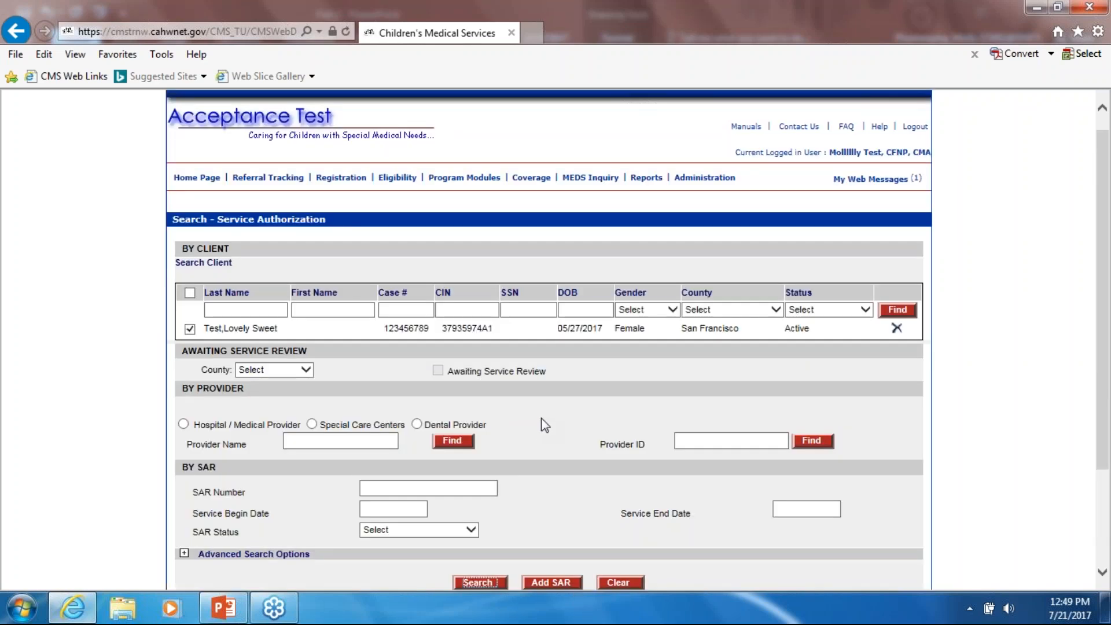
scroll(544, 428, down, 3)
click(479, 451)
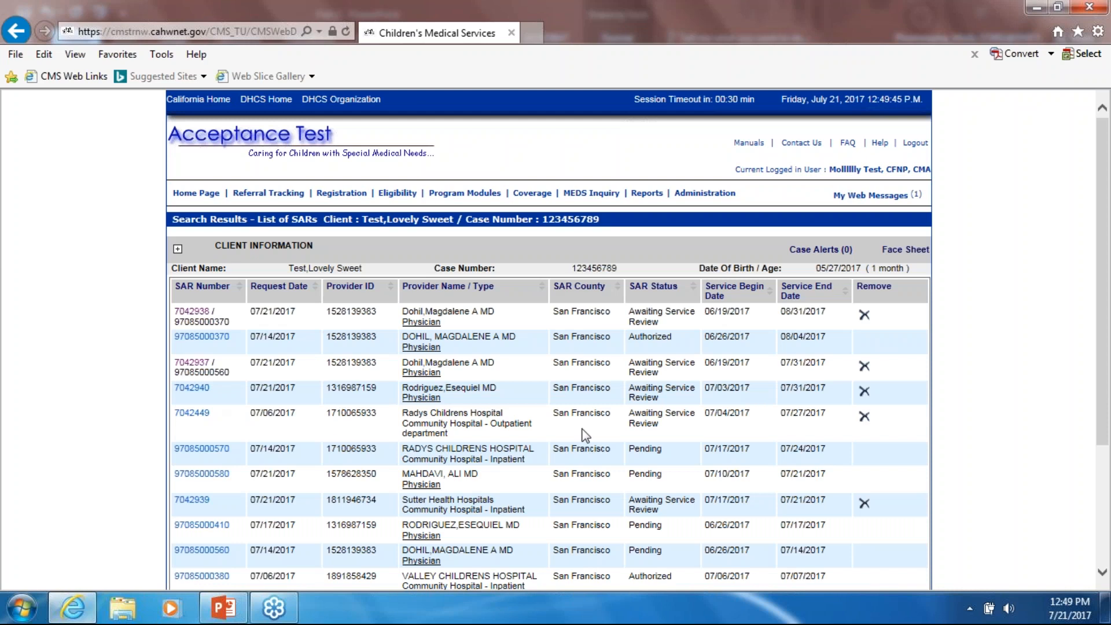
scroll(651, 353, down, 3)
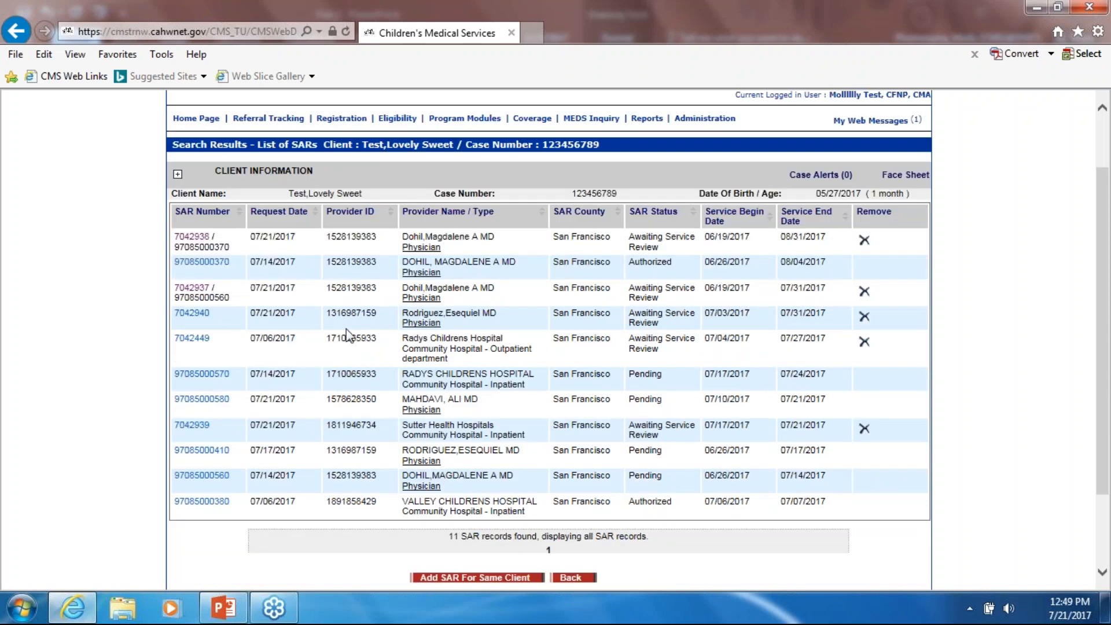
- Start removing SAR 7042940 to bring up the Rejection Reason popup
click(865, 318)
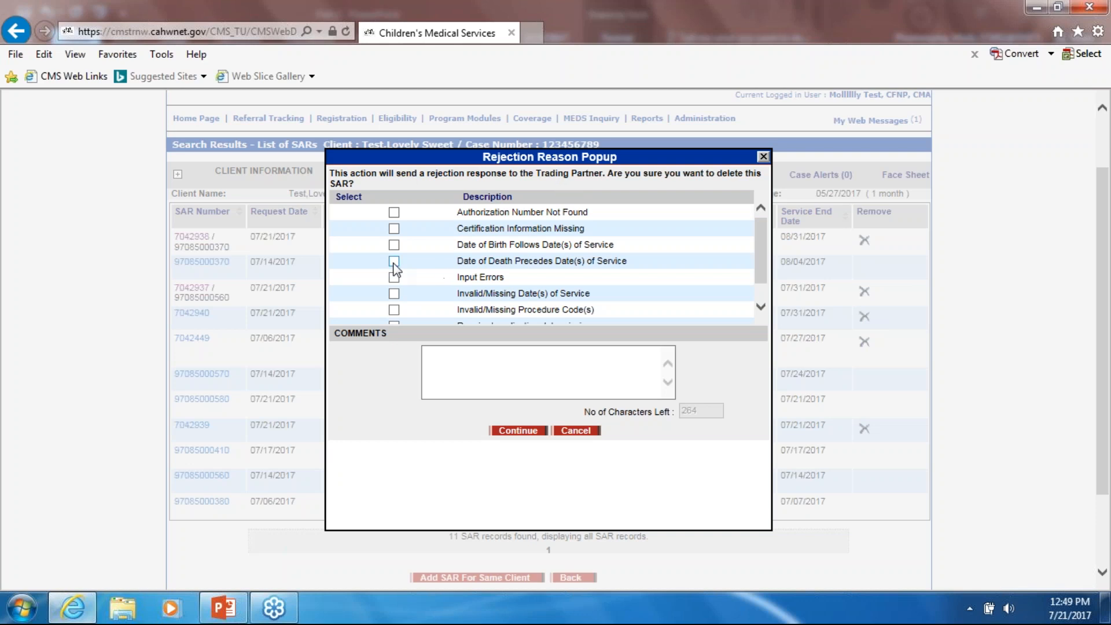
mouse_move(765, 239)
mouse_down()
mouse_move(771, 288)
mouse_move(764, 234)
mouse_up()
scroll(635, 231, down, 1)
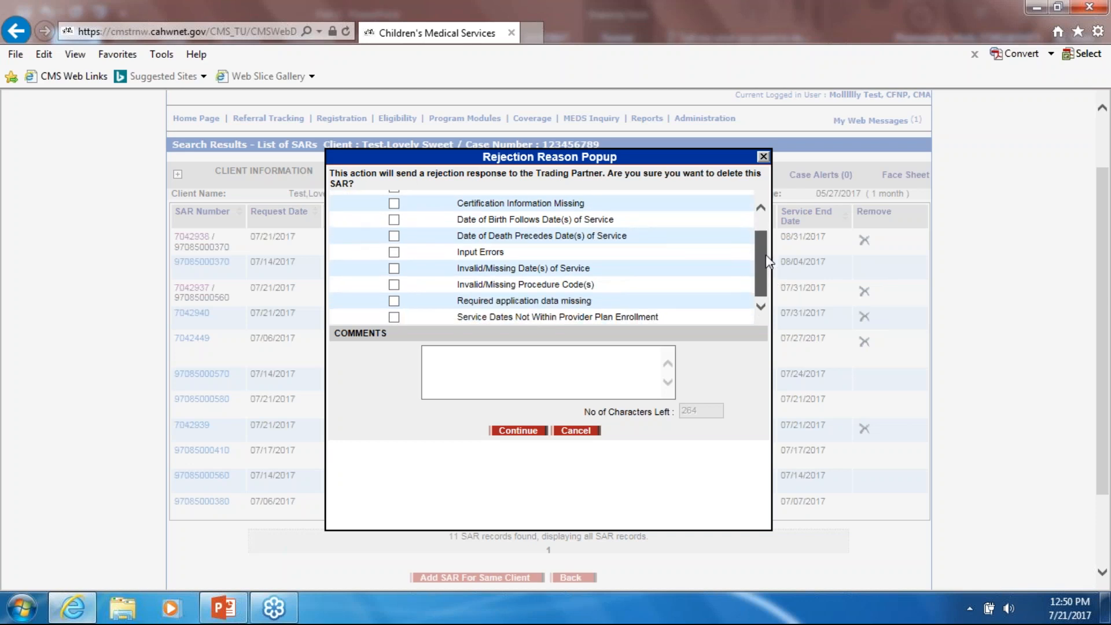
drag(769, 250, 758, 221)
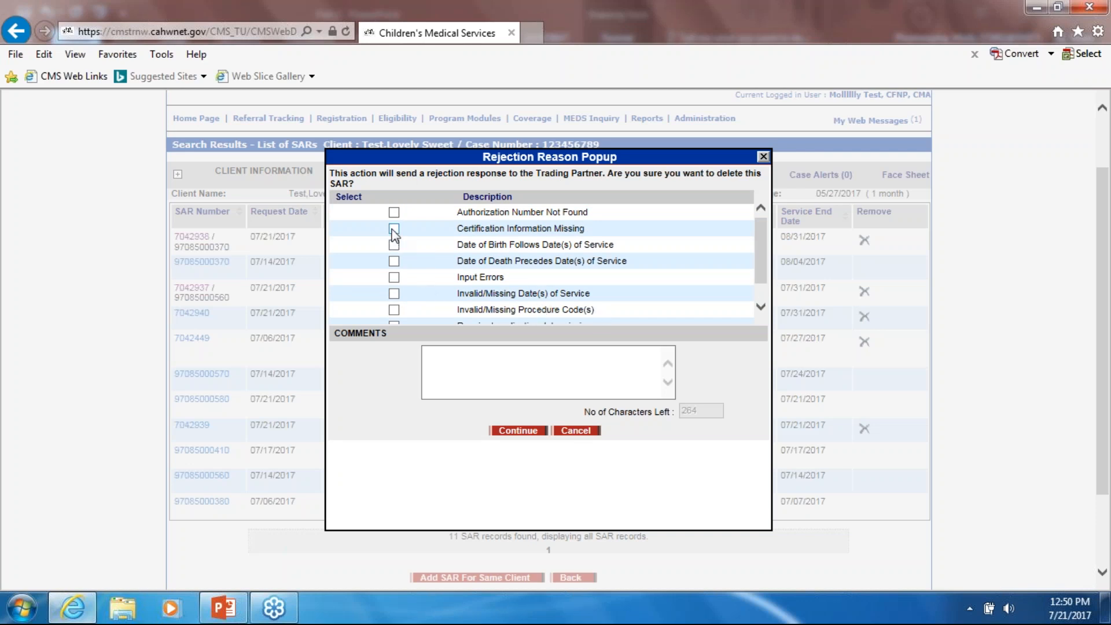
scroll(411, 297, down, 4)
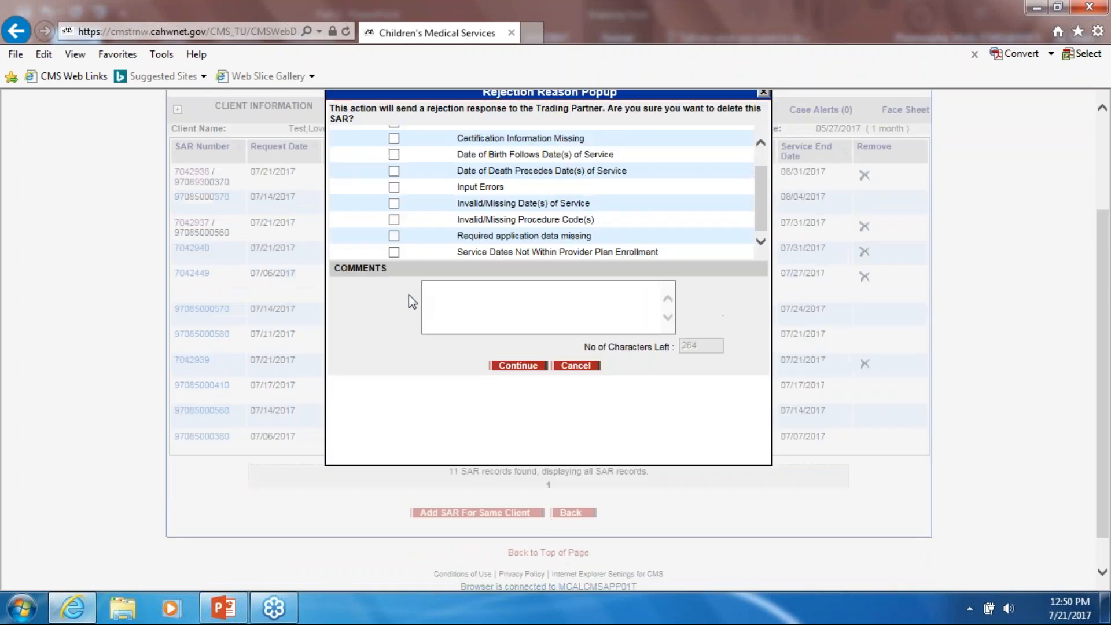
scroll(409, 294, up, 2)
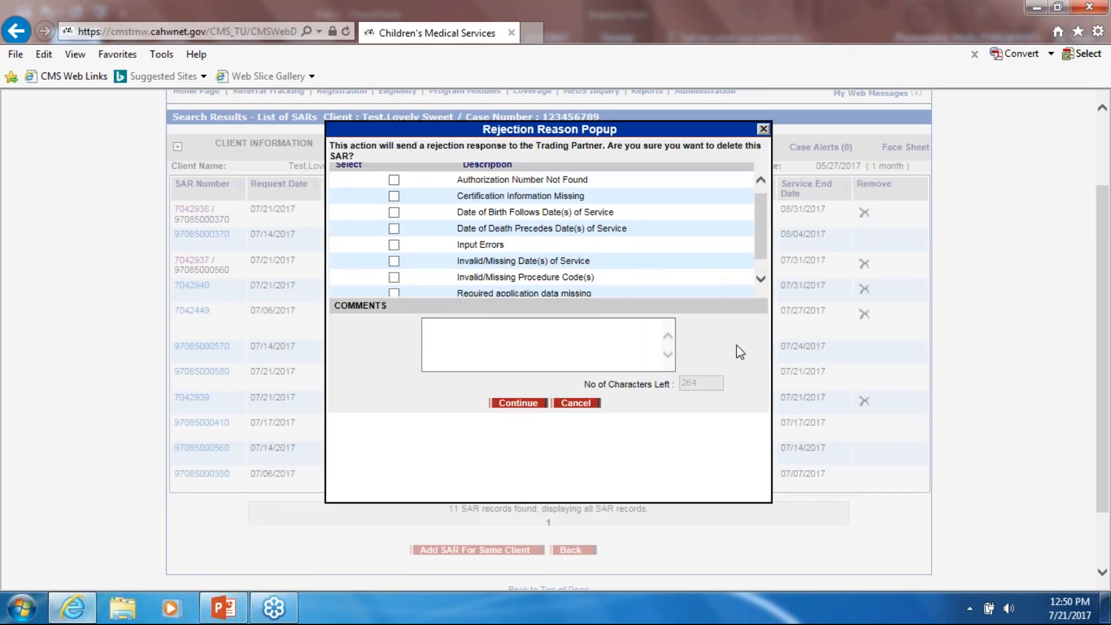
scroll(740, 352, up, 1)
scroll(740, 352, up, 2)
scroll(741, 352, down, 1)
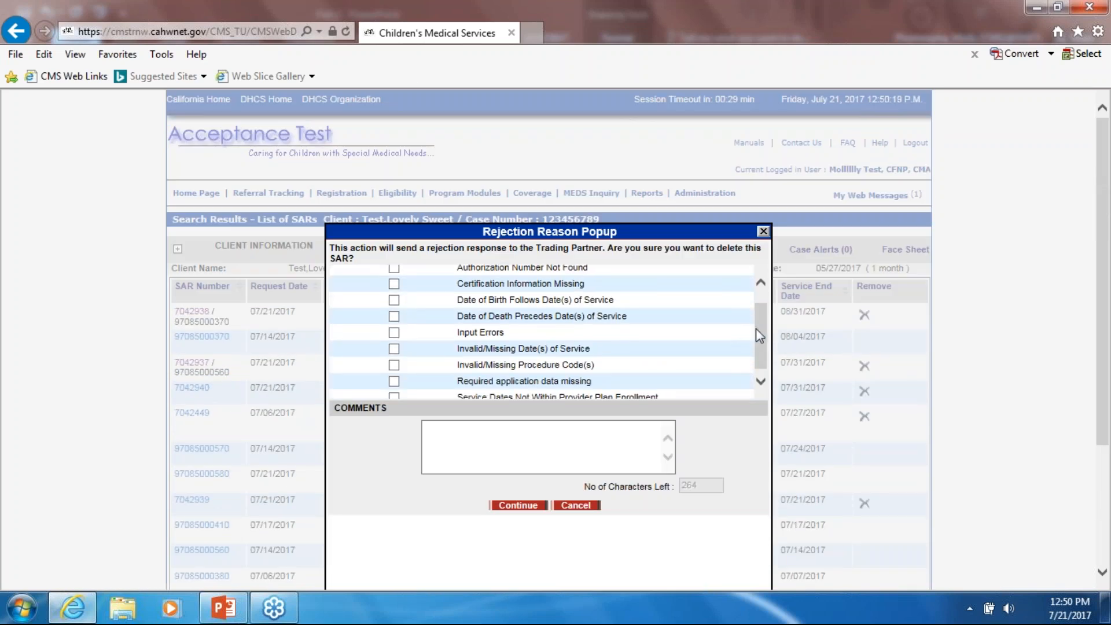
scroll(756, 328, up, 1)
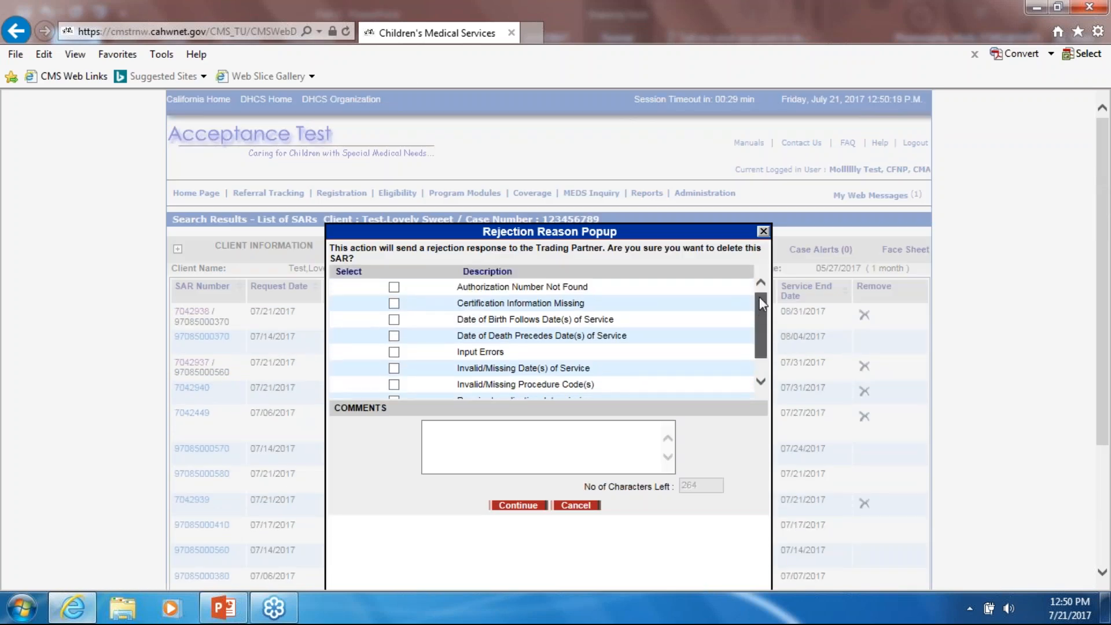
- Tick Certification Information Missing, date-of-birth and date-of-death reasons, clearing Input Errors
click(394, 352)
click(393, 319)
click(393, 303)
click(394, 336)
scroll(443, 338, down, 1)
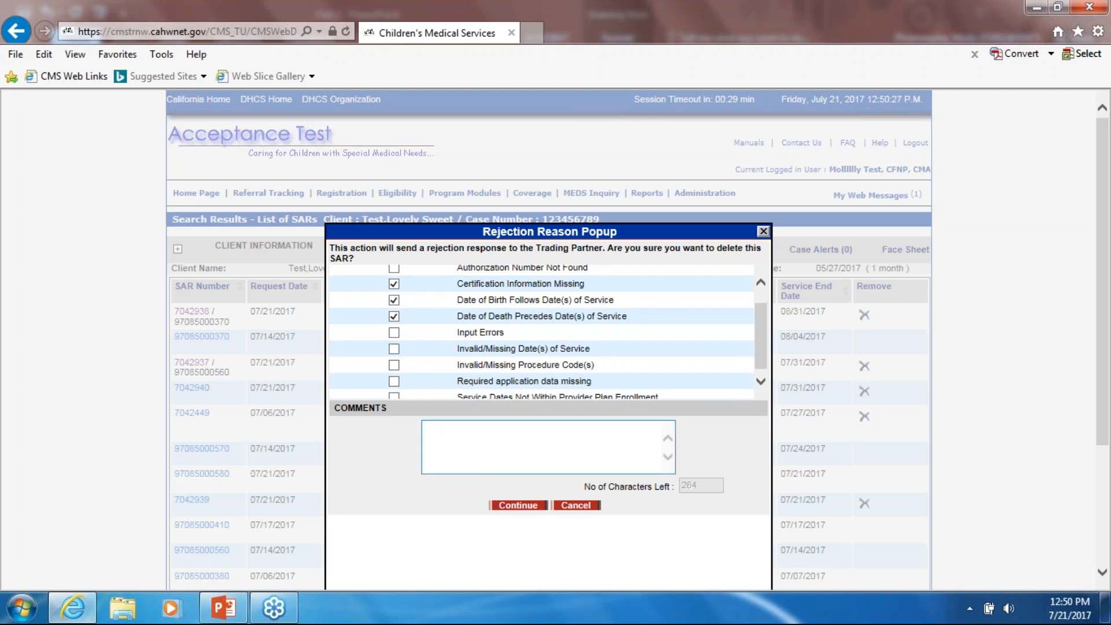
click(518, 448)
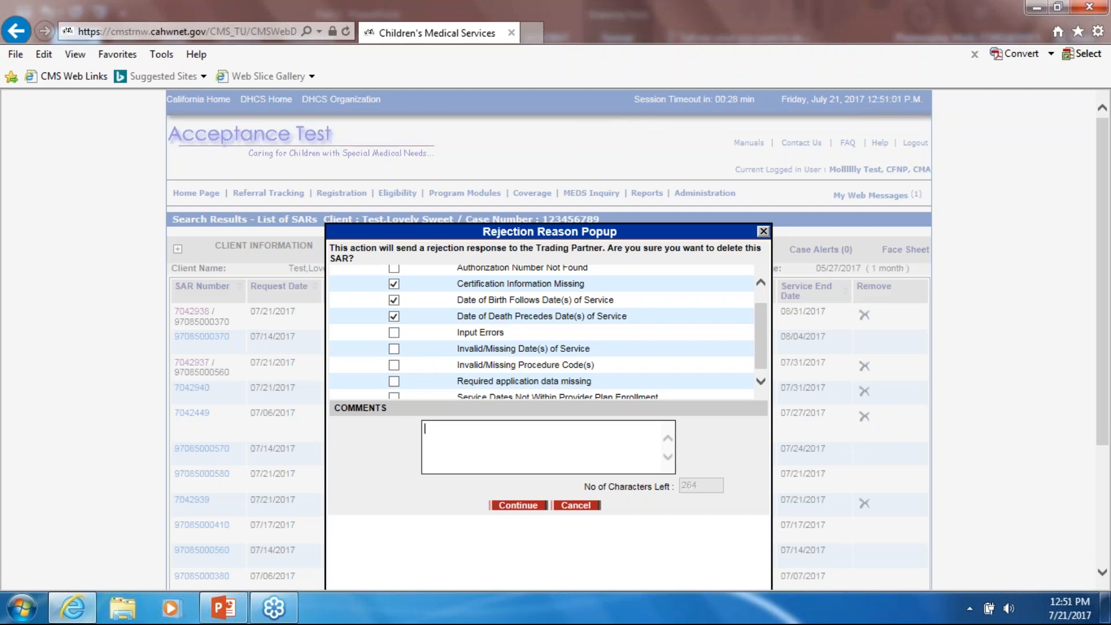
text(Enter)
key(BackSpace)
key(BackSpace)
key(BackSpace)
key(BackSpace)
key(BackSpace)
key(BackSpace)
text(Rejecting due to dup.)
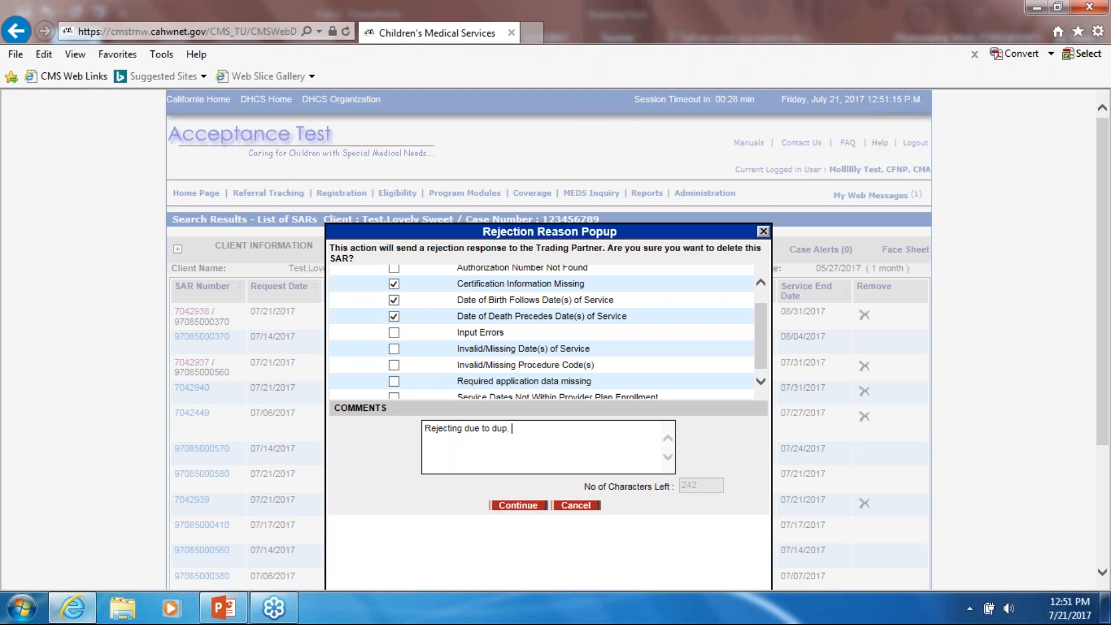
click(523, 512)
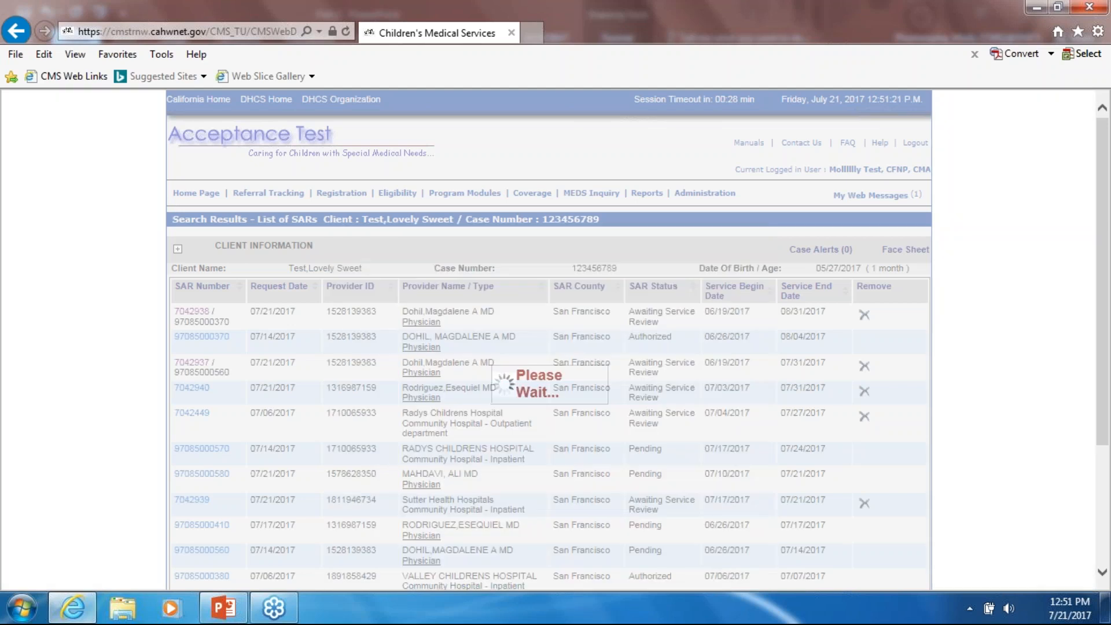
scroll(683, 402, down, 3)
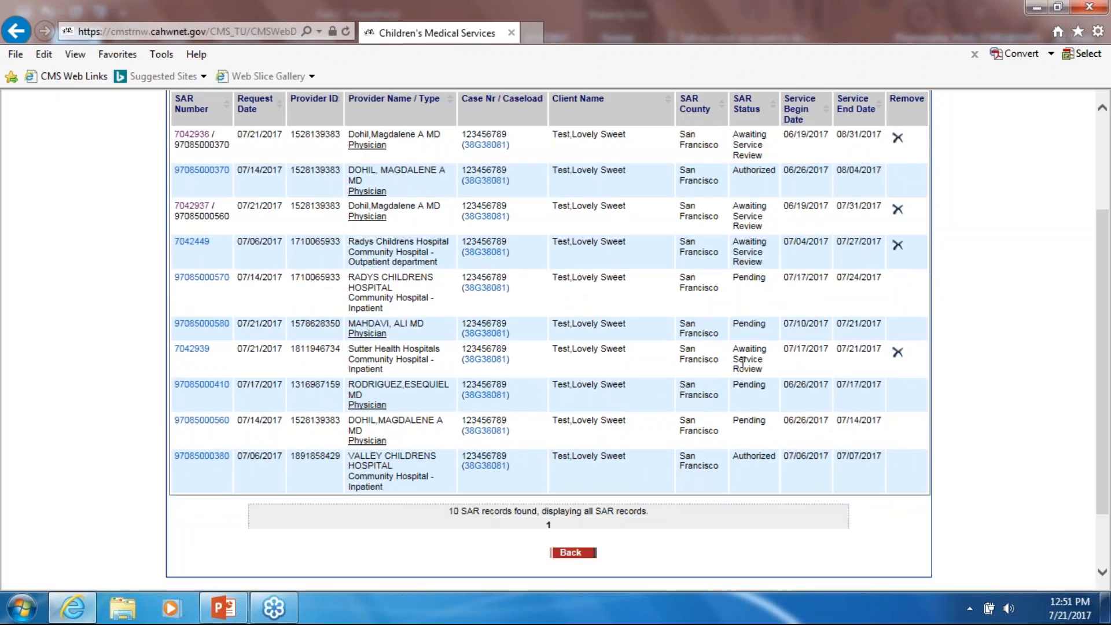
click(898, 353)
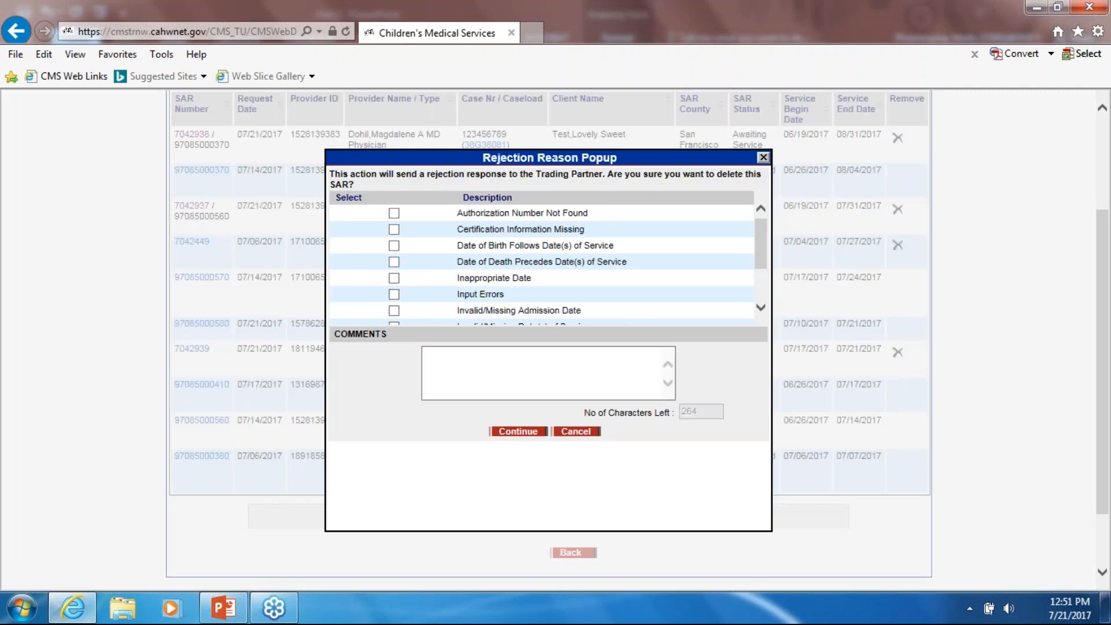
click(454, 376)
click(584, 433)
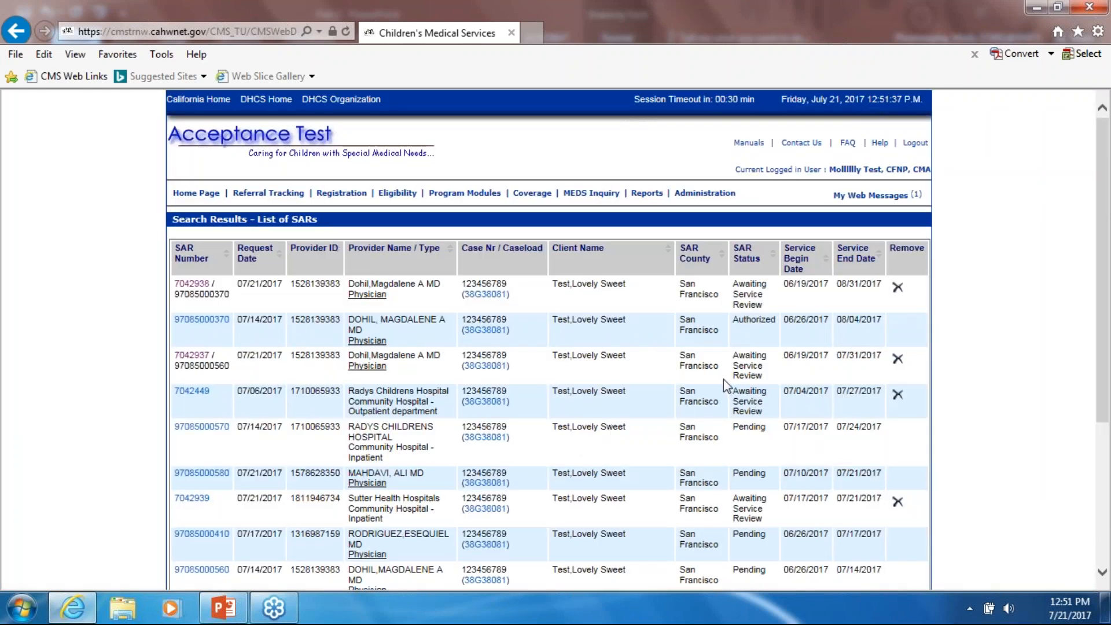
scroll(723, 380, down, 3)
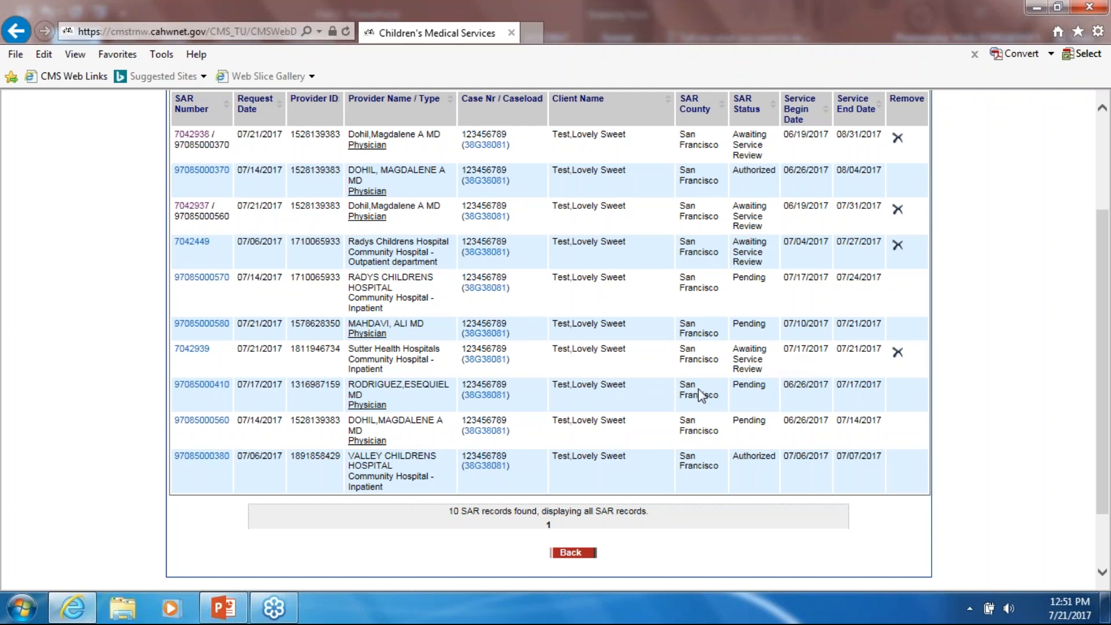
click(192, 349)
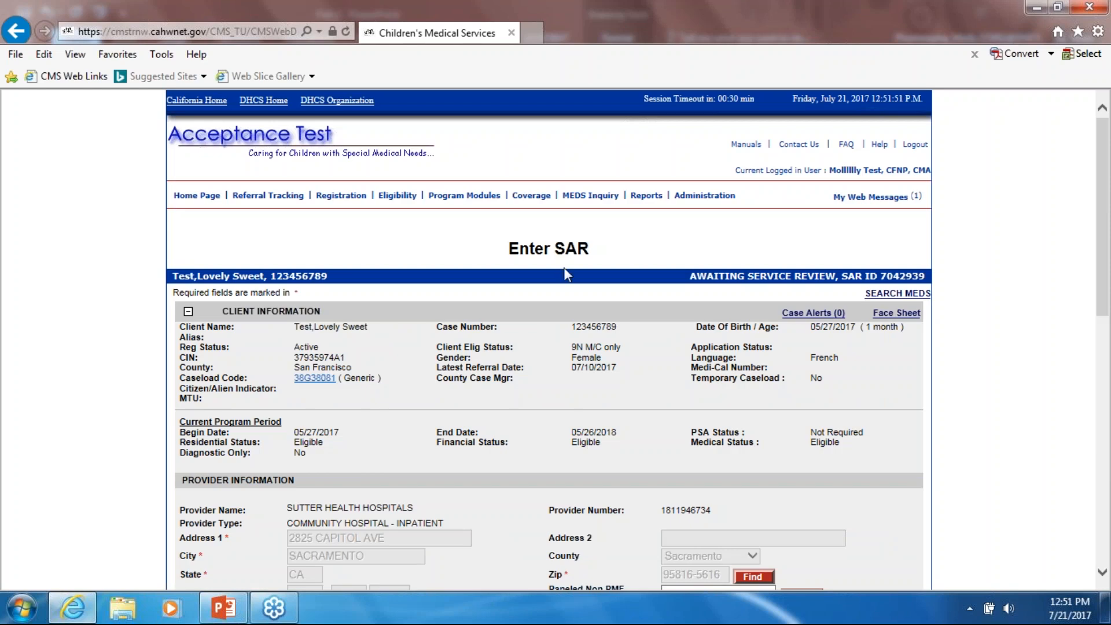
scroll(696, 304, down, 2)
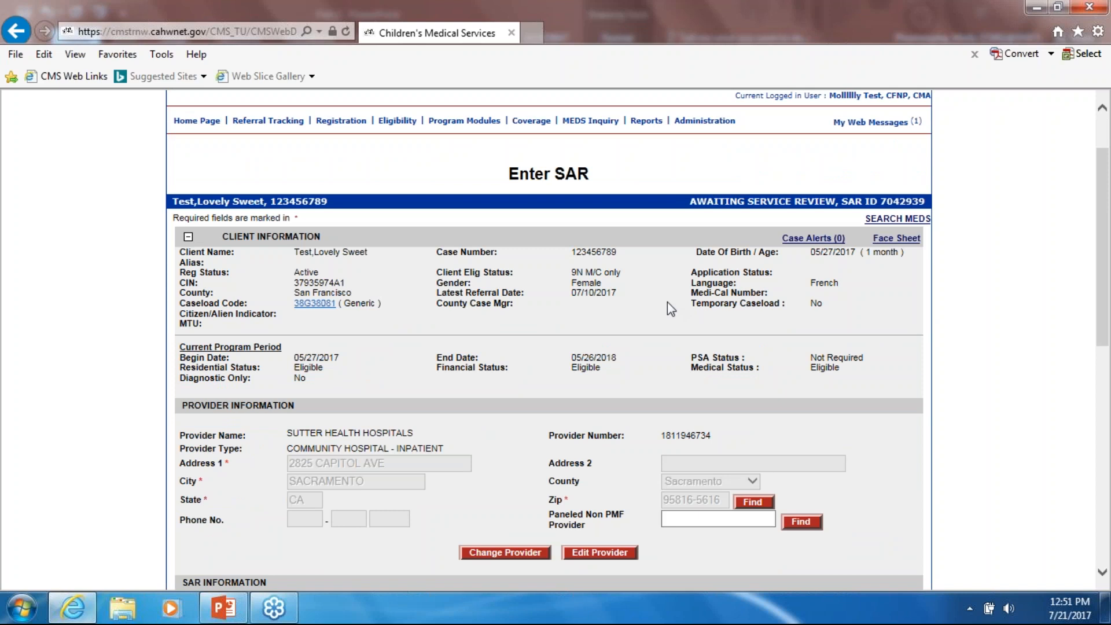
scroll(666, 306, down, 3)
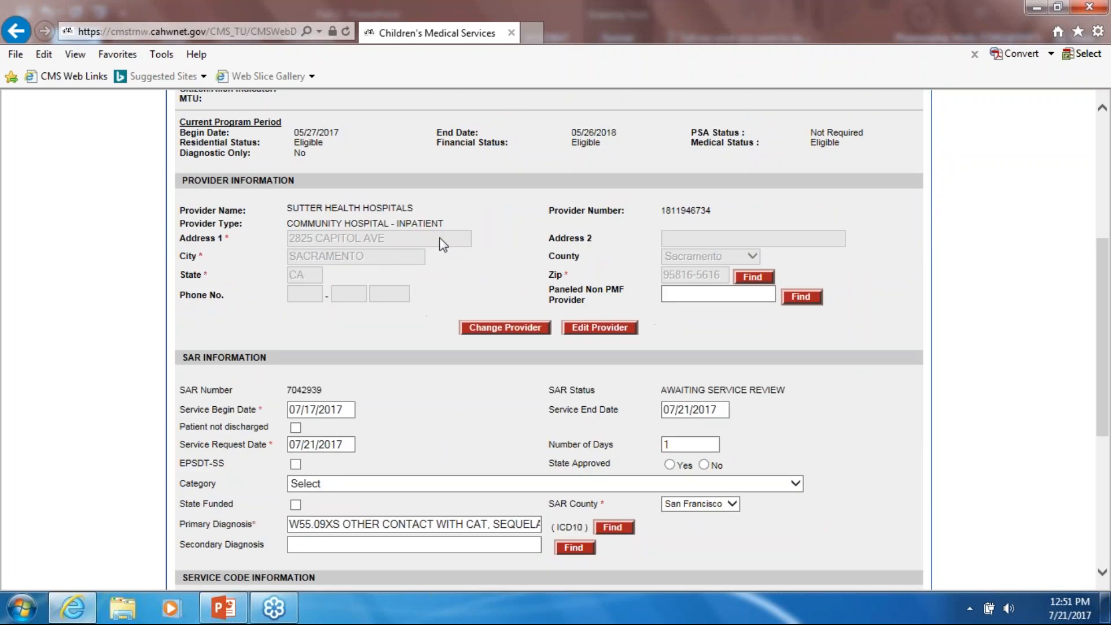
scroll(577, 251, down, 1)
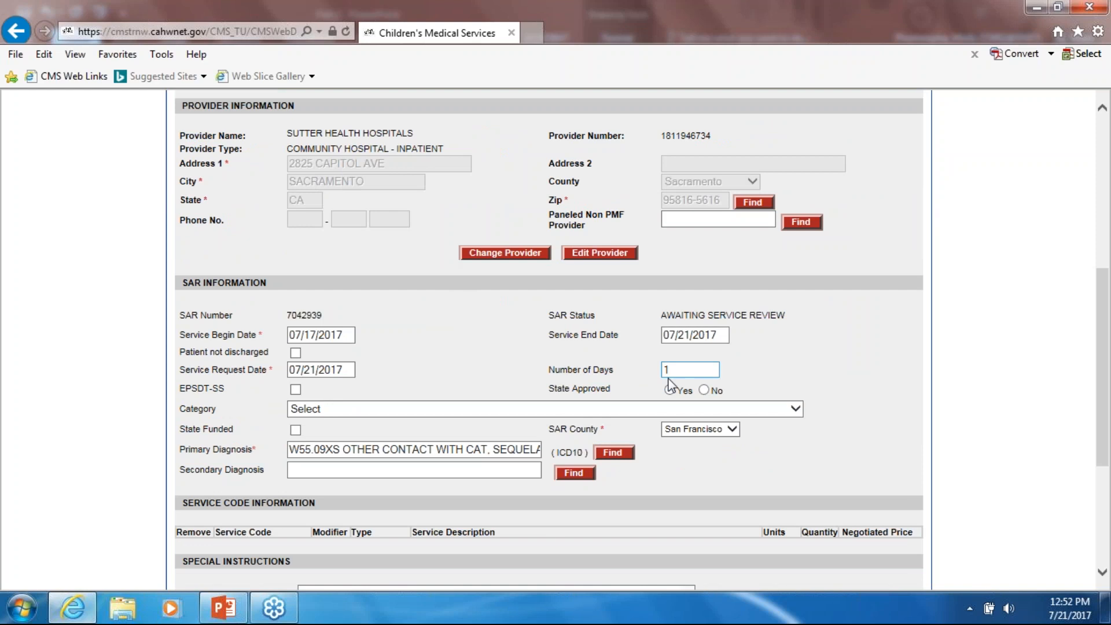
scroll(671, 385, down, 1)
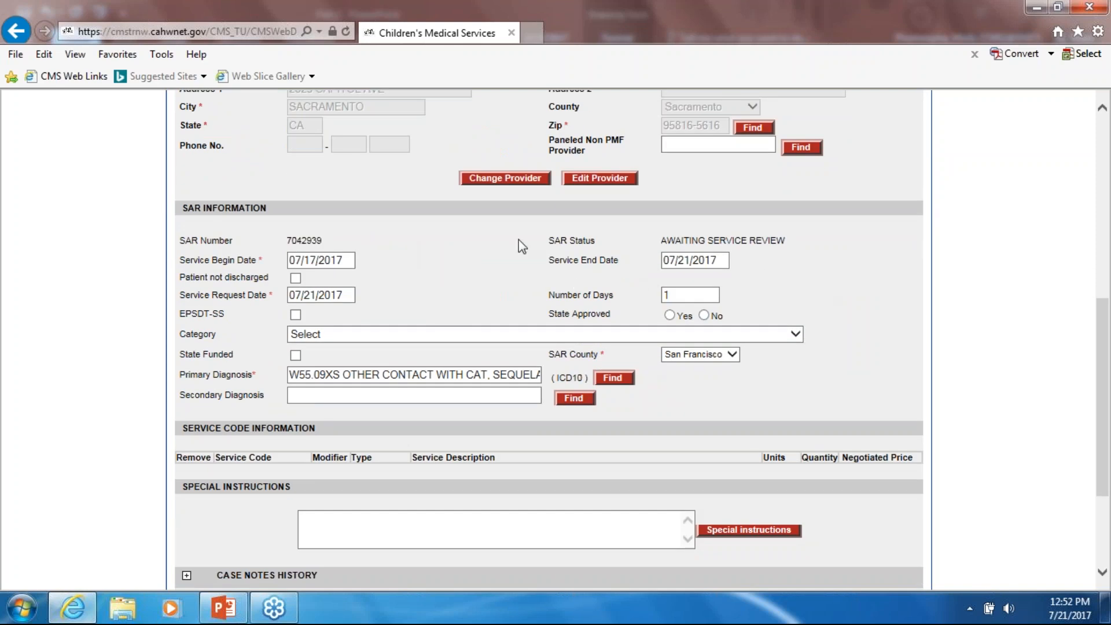
scroll(602, 366, down, 2)
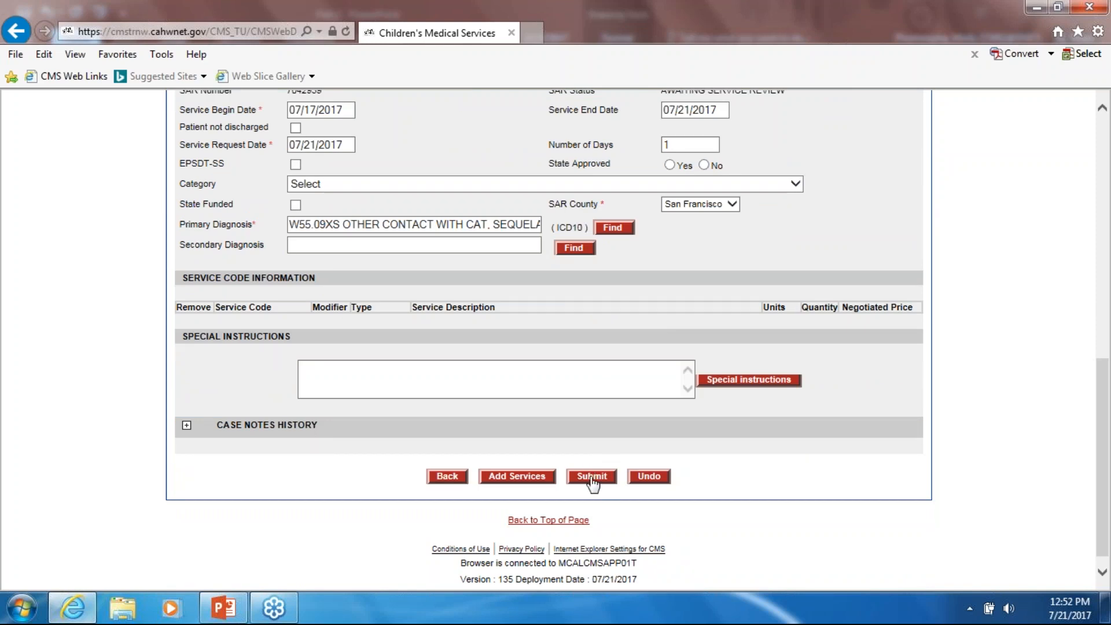
click(592, 480)
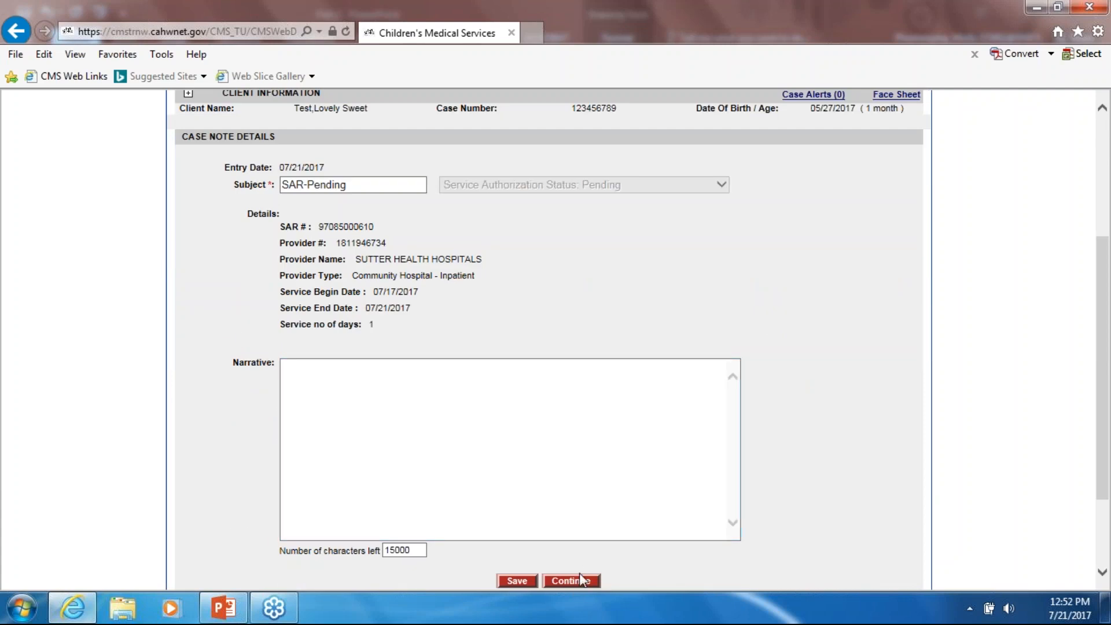
- Continue past the case note and return to the client's SAR list
click(582, 579)
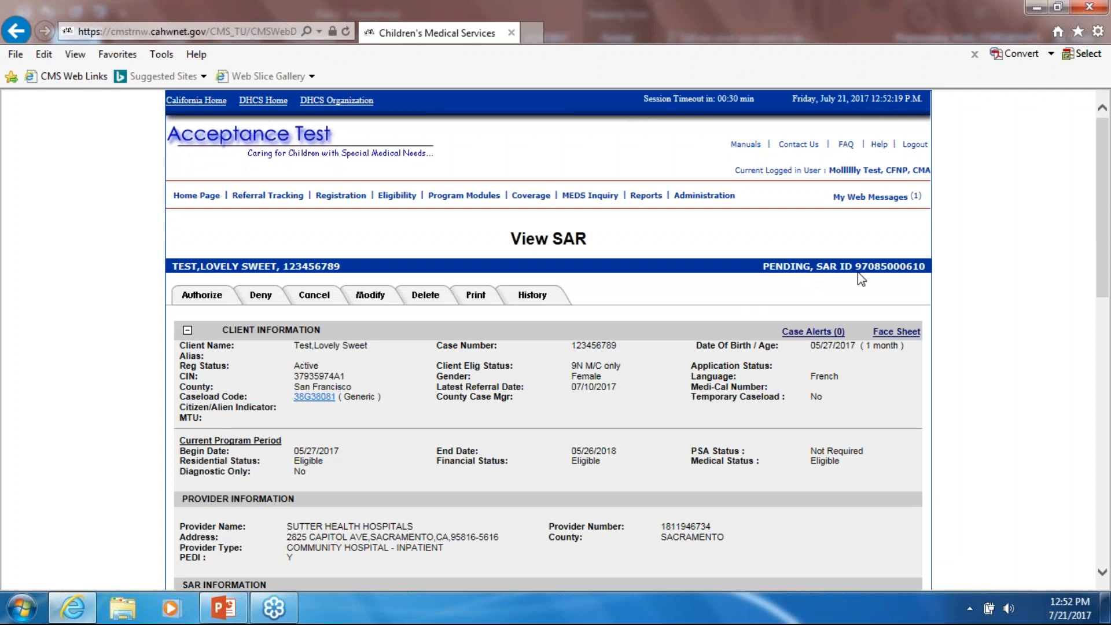
scroll(553, 411, down, 15)
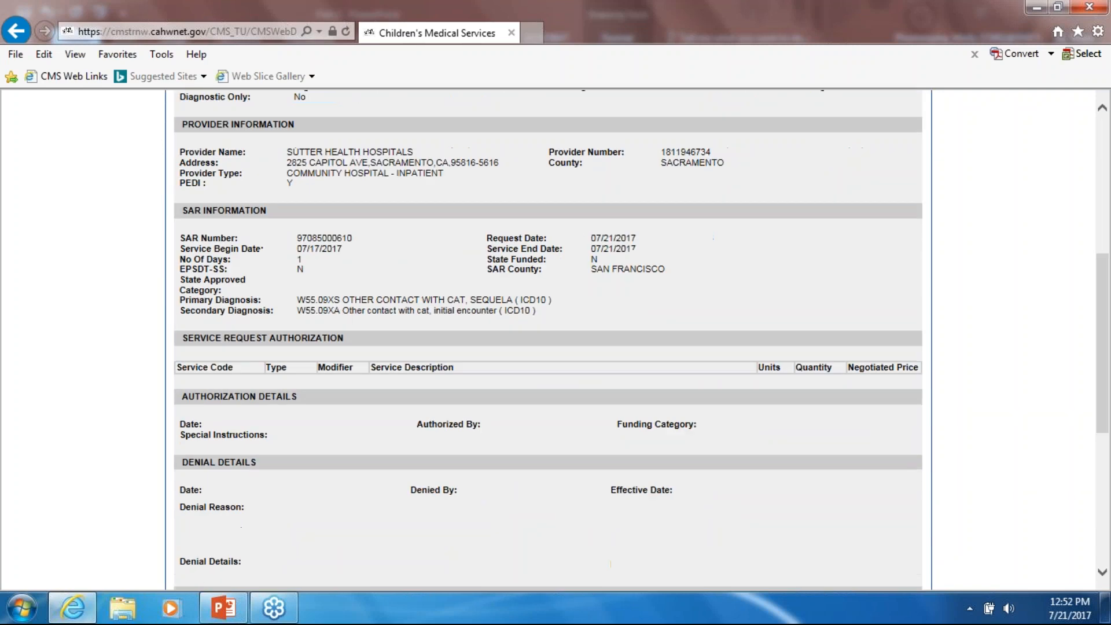
click(415, 463)
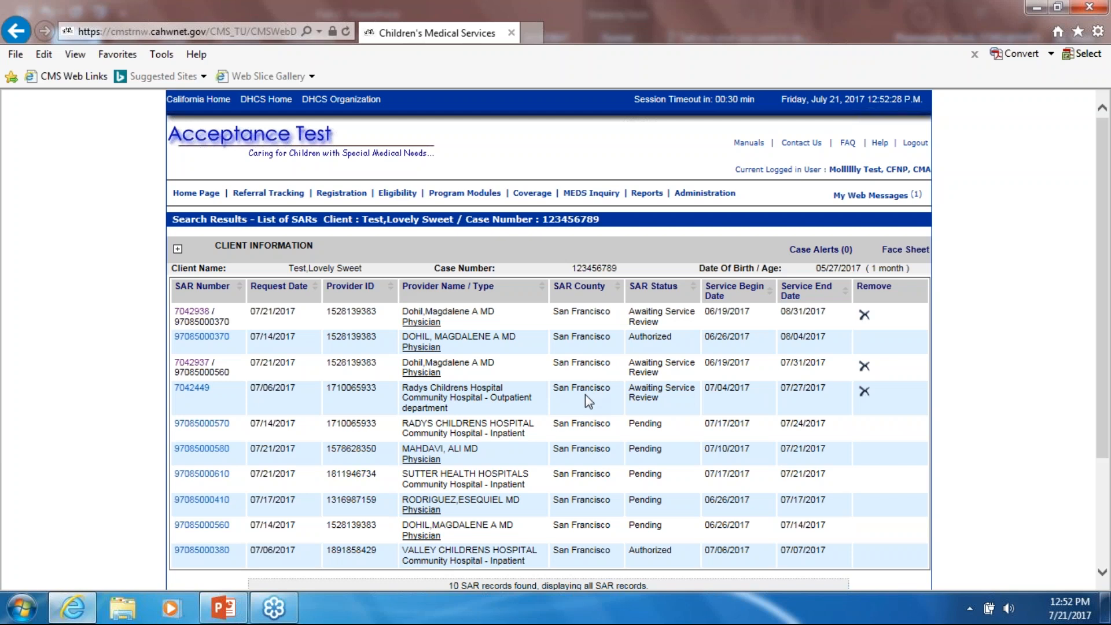
click(190, 389)
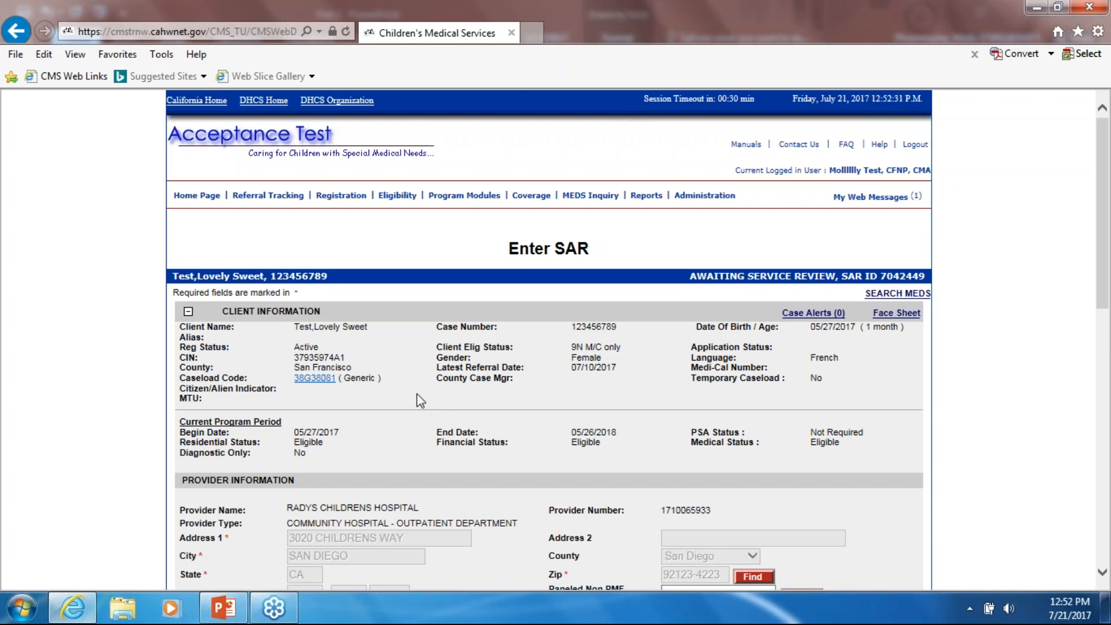
scroll(420, 399, down, 6)
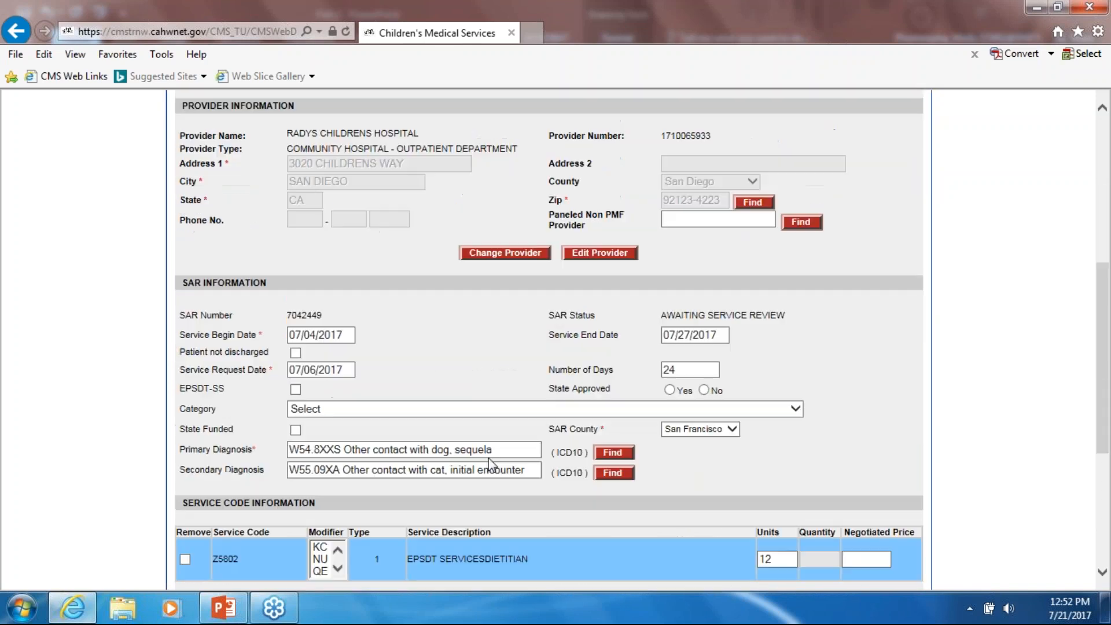
scroll(468, 390, down, 3)
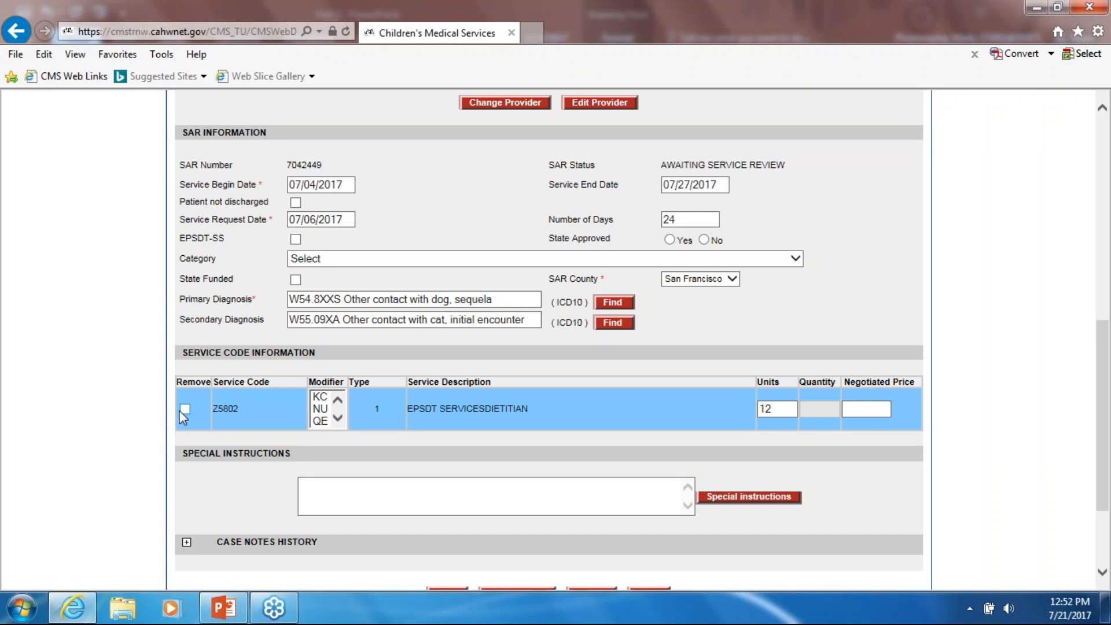
click(783, 412)
scroll(601, 350, up, 1)
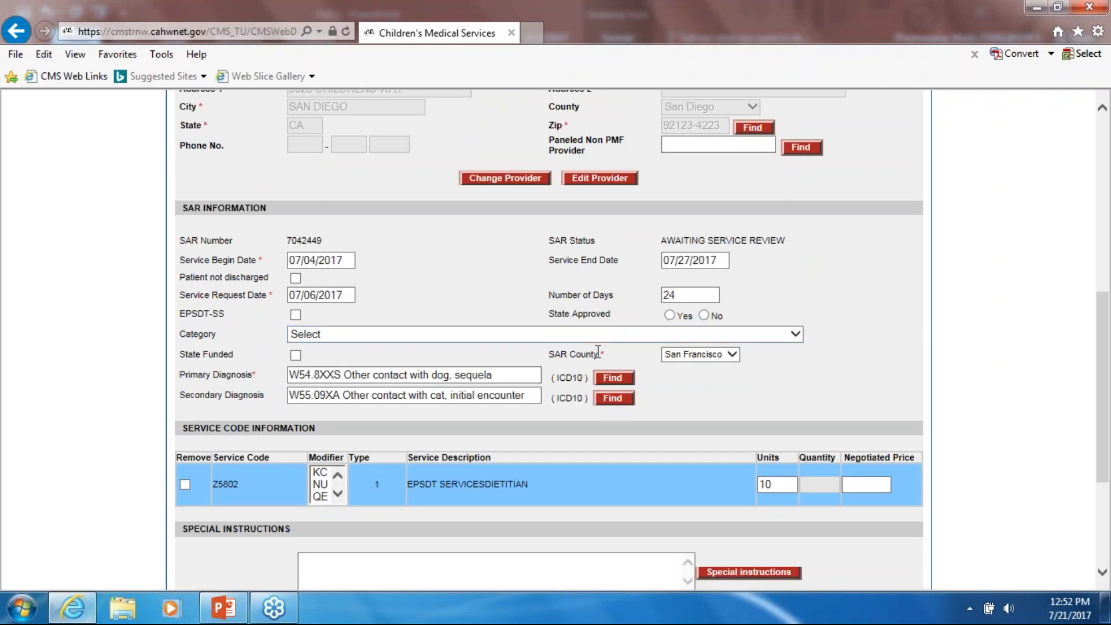
scroll(634, 345, up, 2)
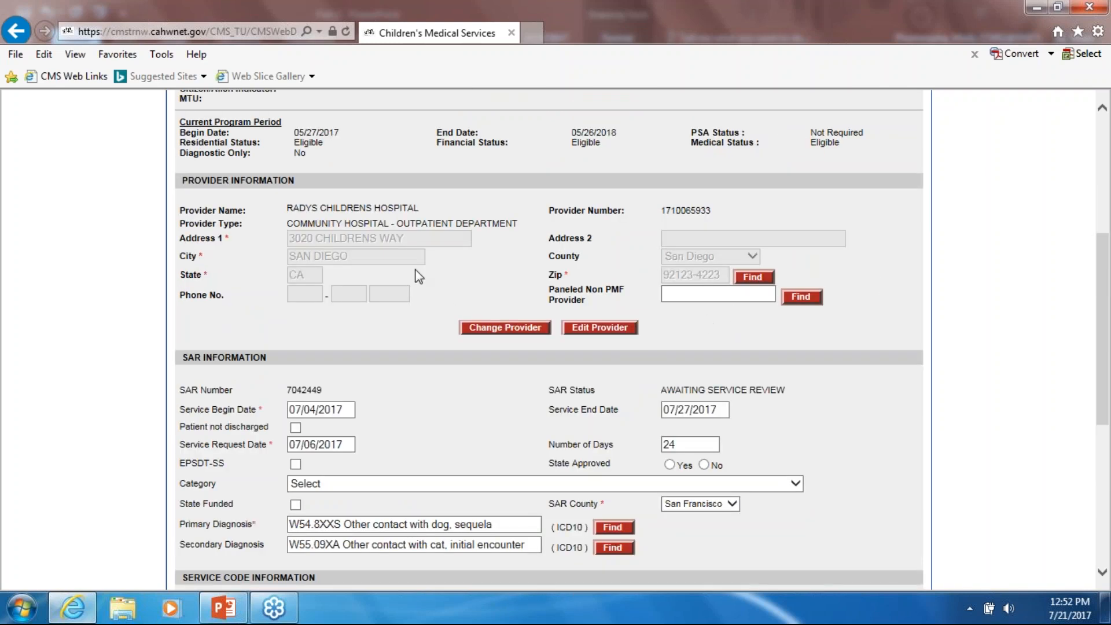
scroll(766, 383, down, 5)
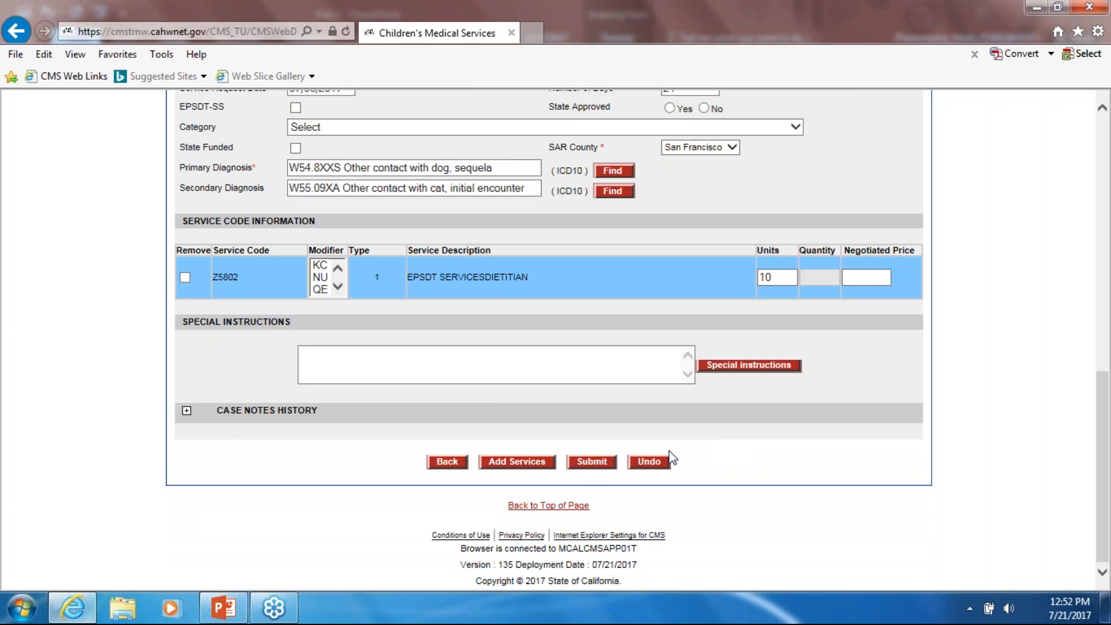
click(651, 460)
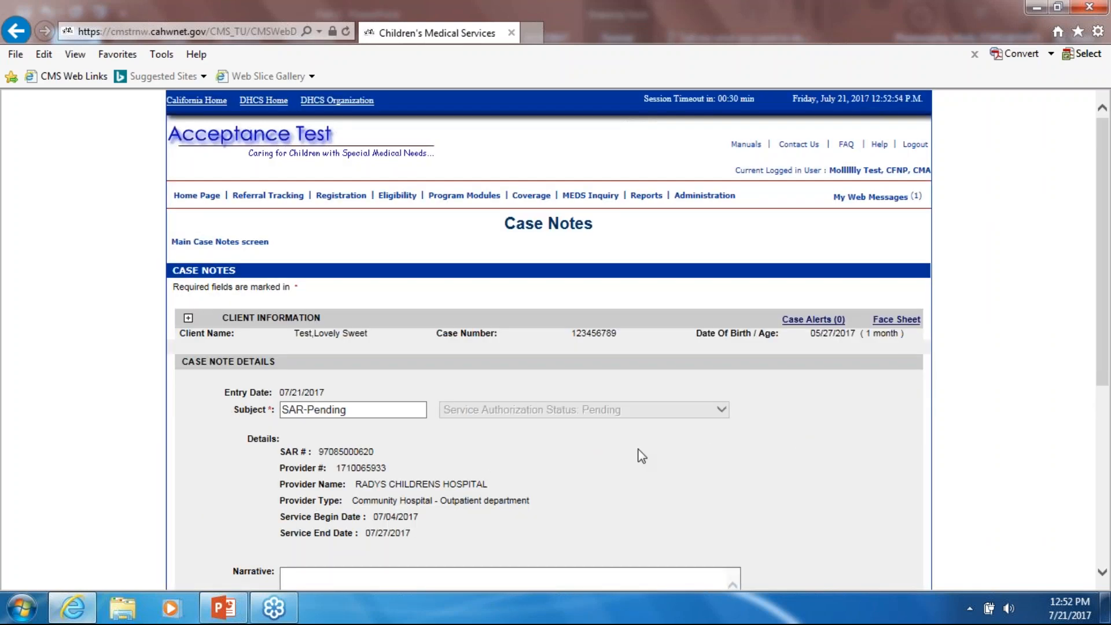
scroll(642, 456, down, 5)
click(584, 492)
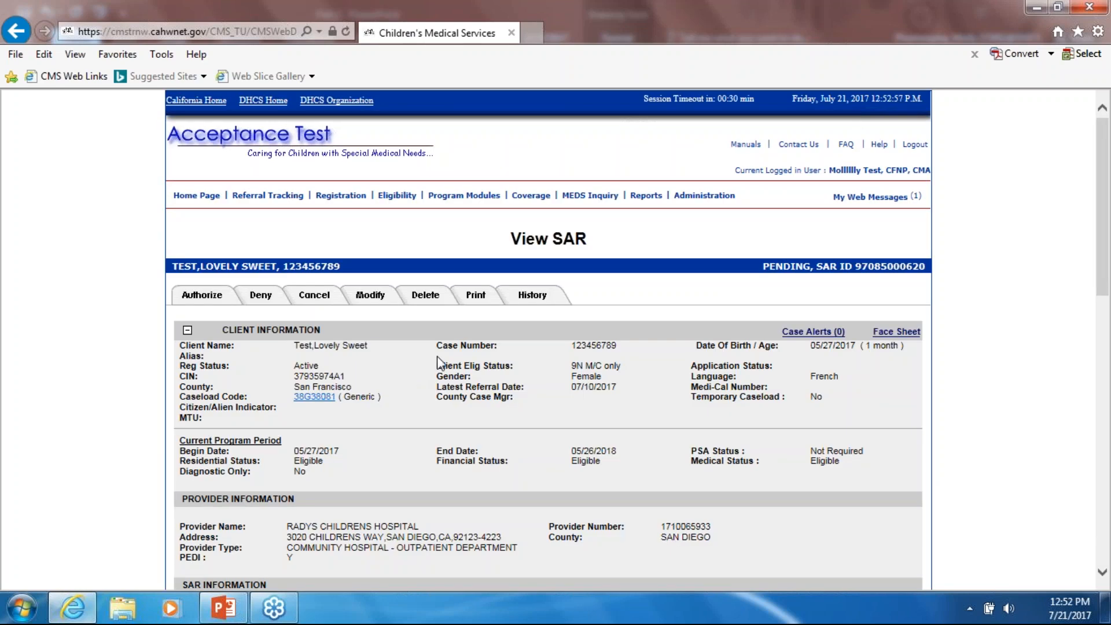
scroll(438, 364, down, 15)
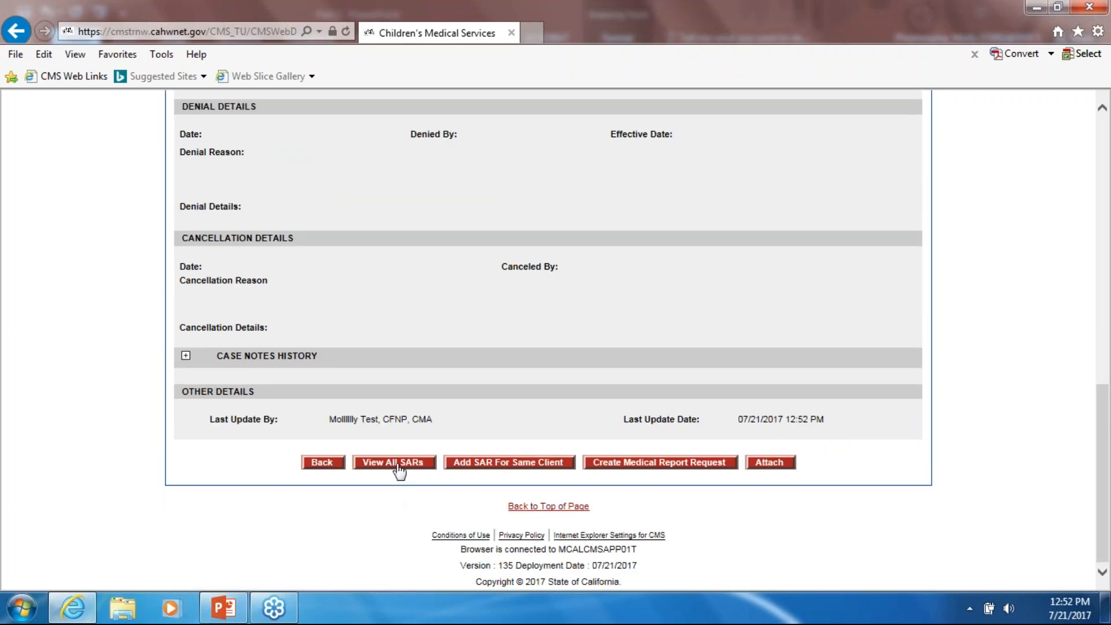
click(397, 465)
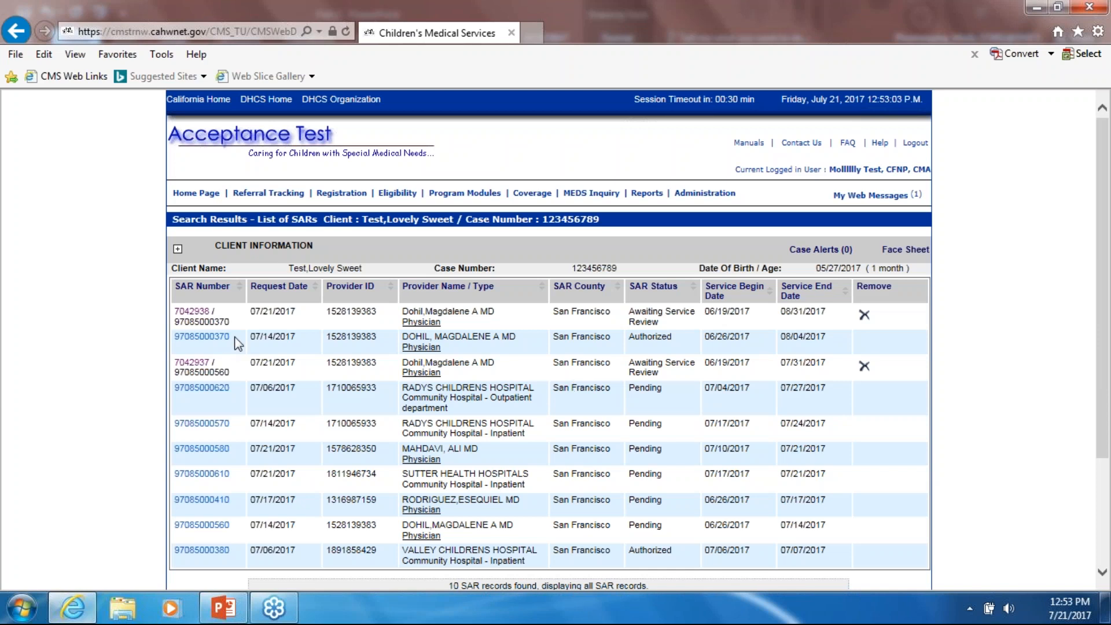
- Open SAR 7042938 and accept the eSAR Address 1 value '123 TEST'
click(193, 312)
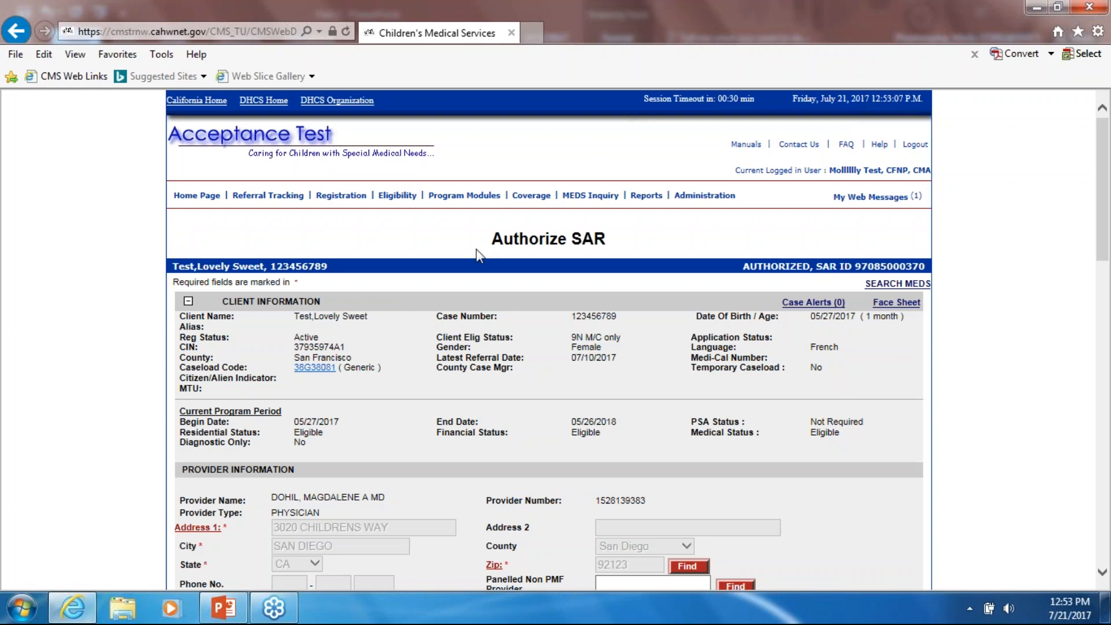
scroll(627, 337, down, 3)
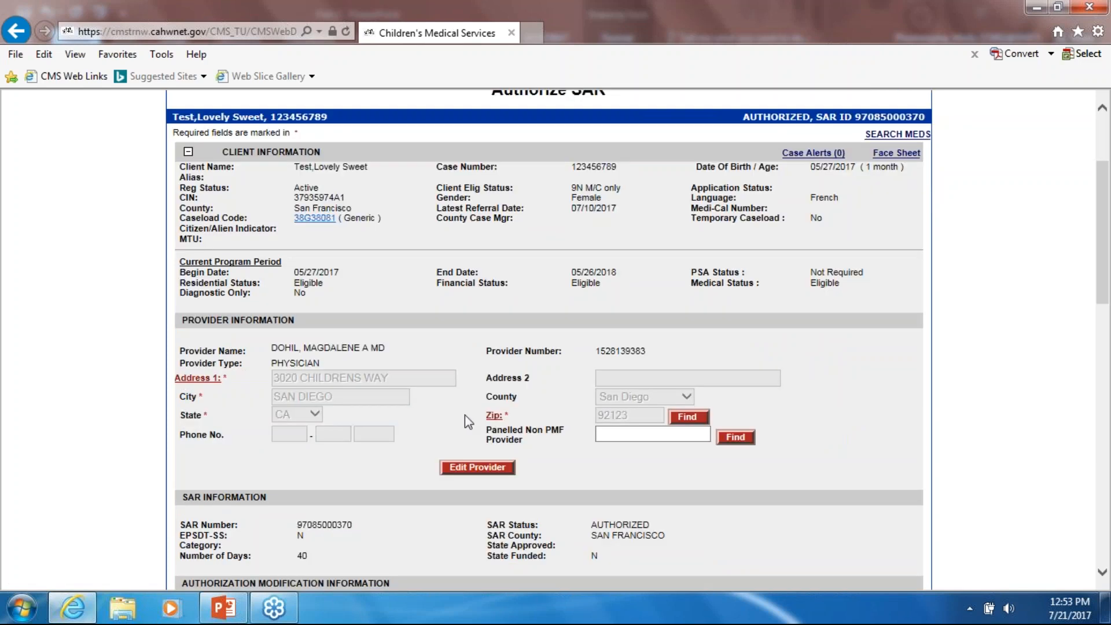
click(200, 383)
scroll(375, 405, down, 1)
scroll(450, 254, up, 2)
drag(500, 175, 545, 314)
scroll(440, 336, down, 2)
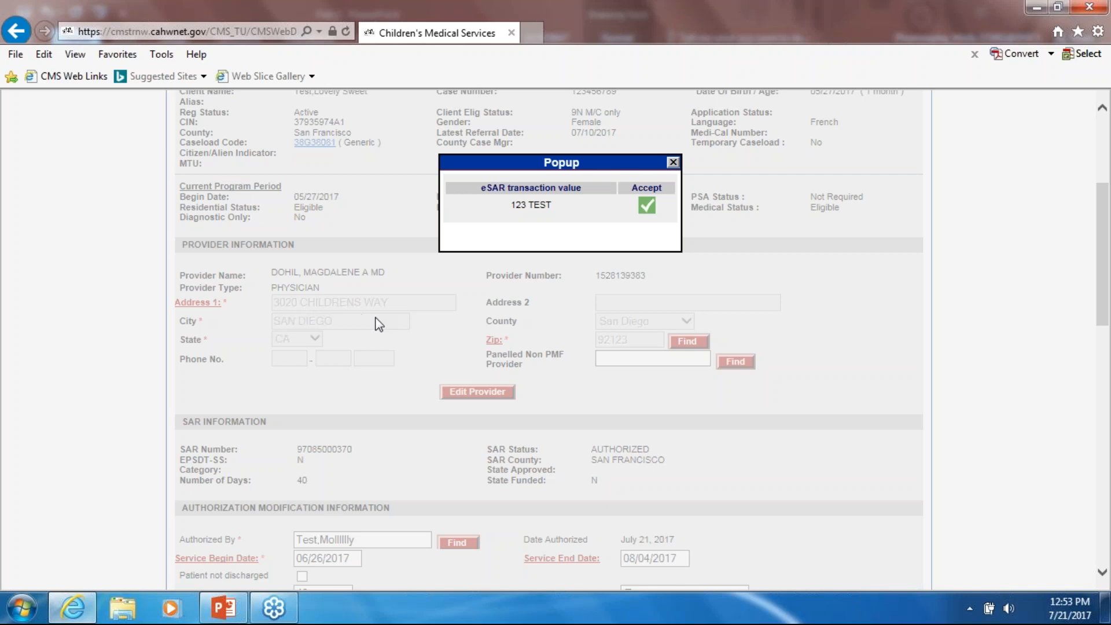
click(646, 206)
- Accept the eSAR provider Zip code 95833
scroll(620, 283, down, 2)
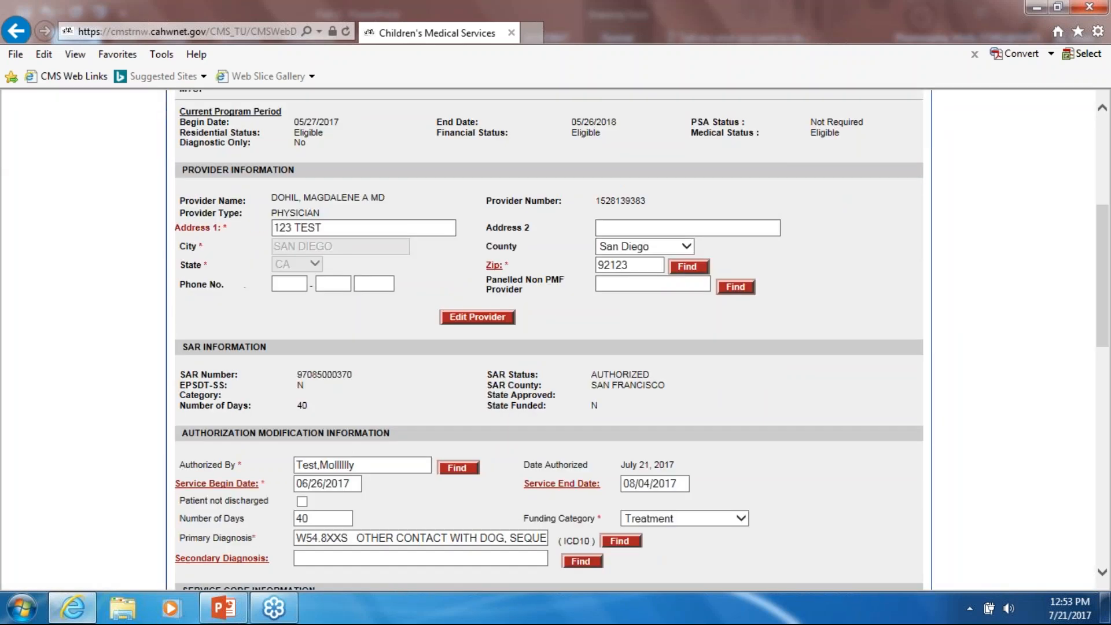
click(495, 271)
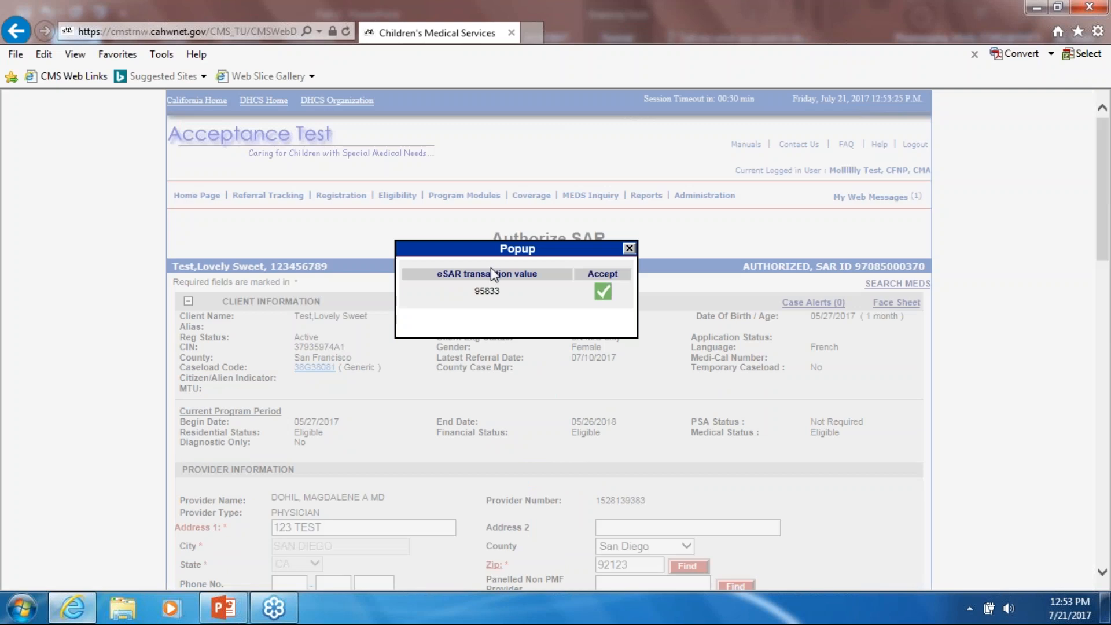
scroll(588, 372, down, 4)
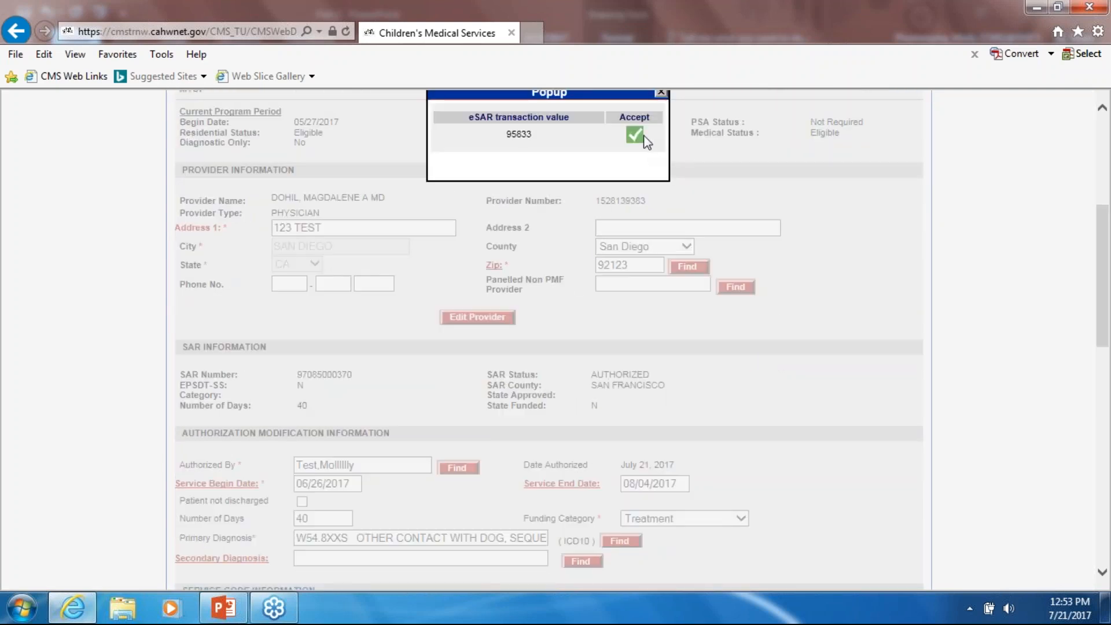
click(635, 137)
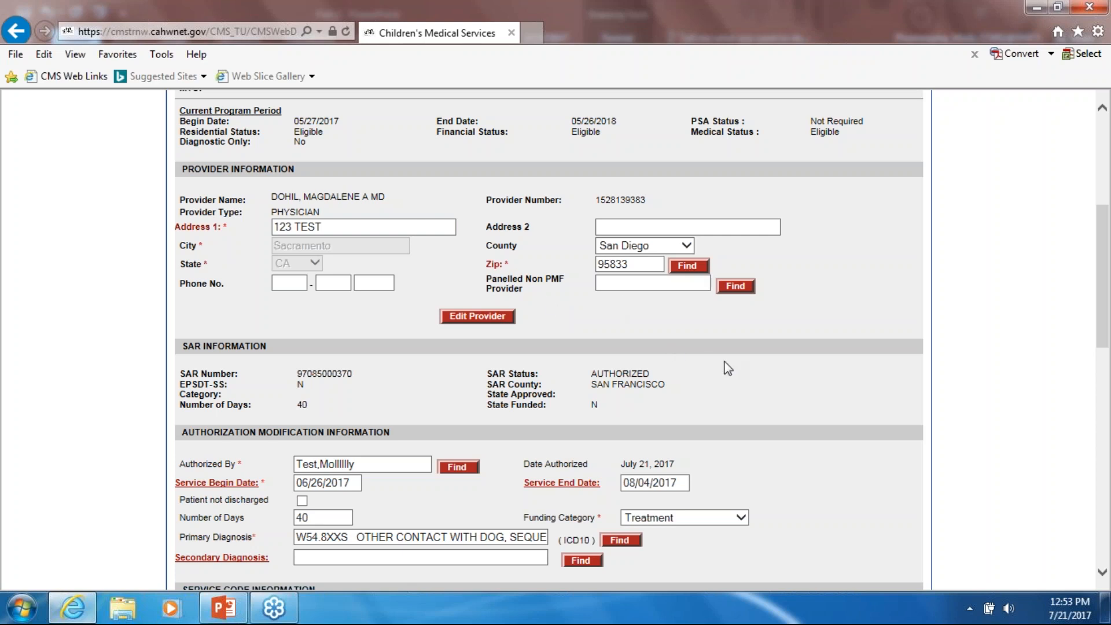
scroll(723, 378, down, 15)
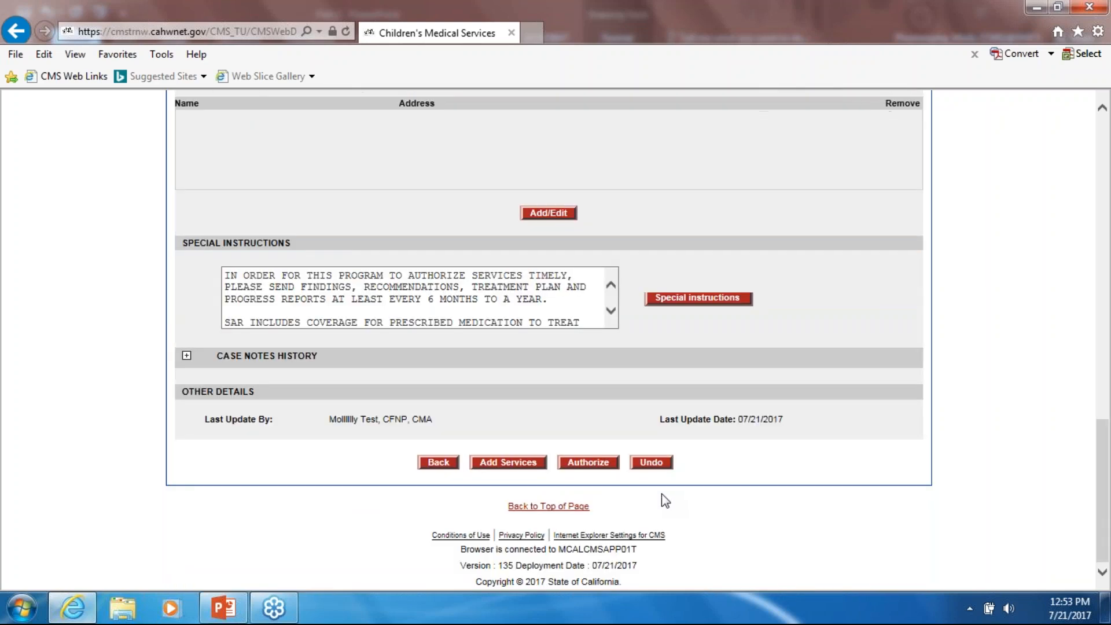
- Discard the unsaved edits and reload the modification form
click(649, 461)
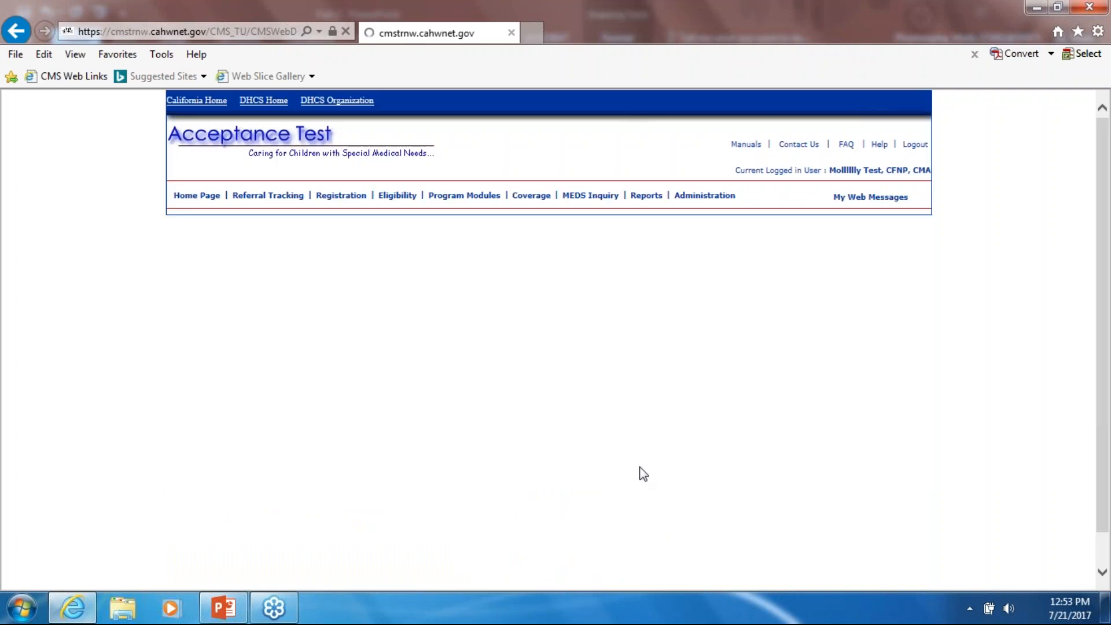
scroll(577, 454, down, 5)
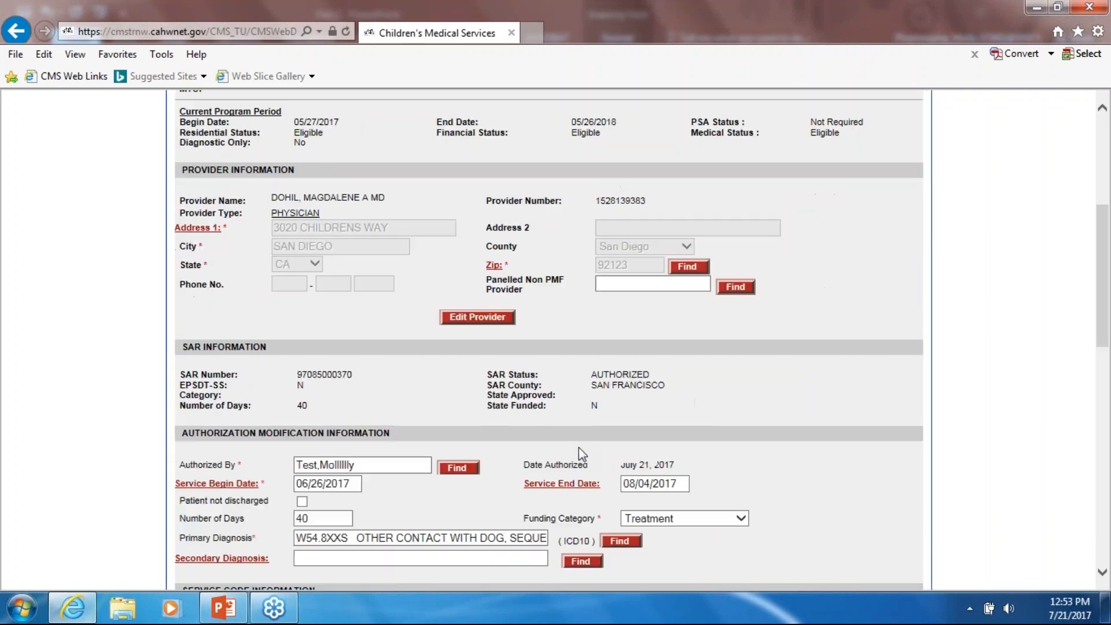
scroll(578, 452, up, 1)
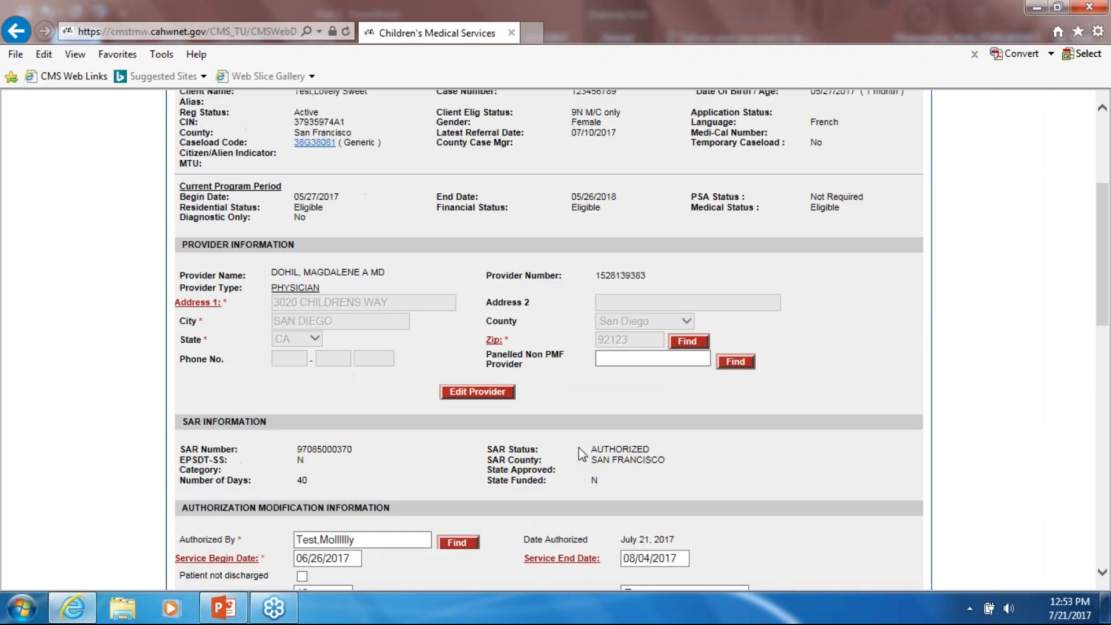
scroll(581, 453, up, 1)
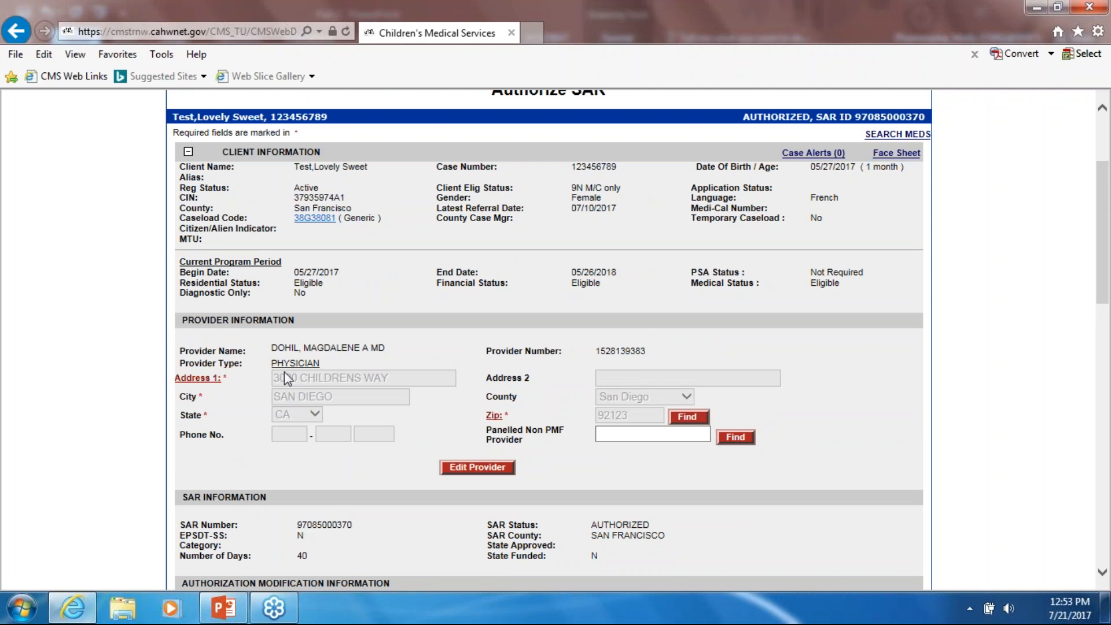
- Review the eSAR Address 1 and Zip suggestions, closing both without accepting
click(200, 379)
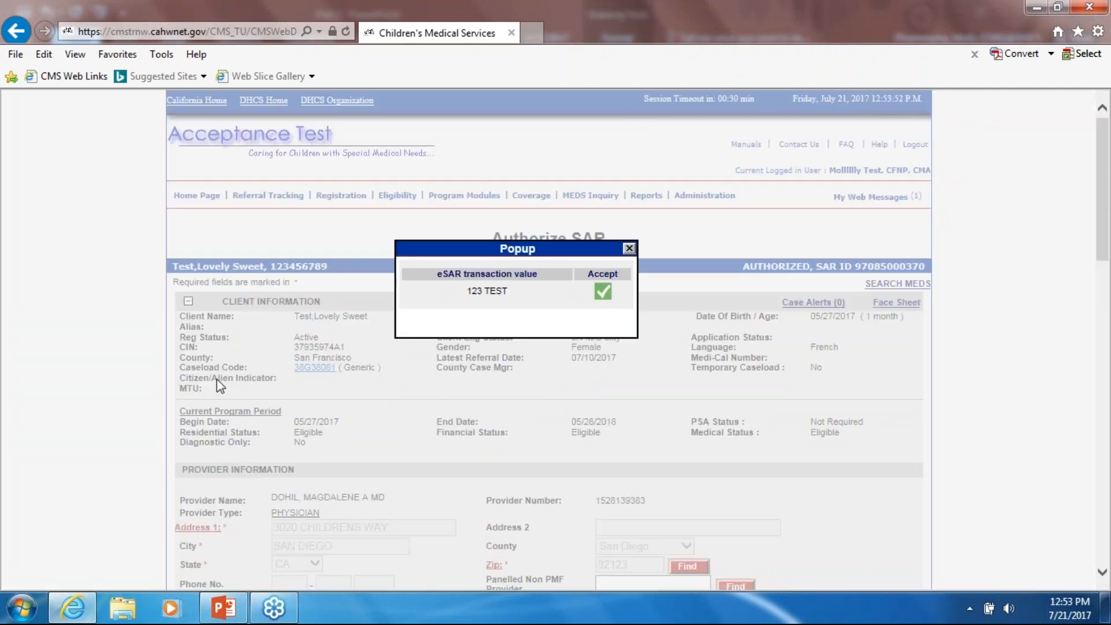
scroll(335, 394, down, 3)
scroll(326, 349, up, 2)
drag(514, 176, 563, 239)
scroll(527, 228, down, 2)
click(659, 121)
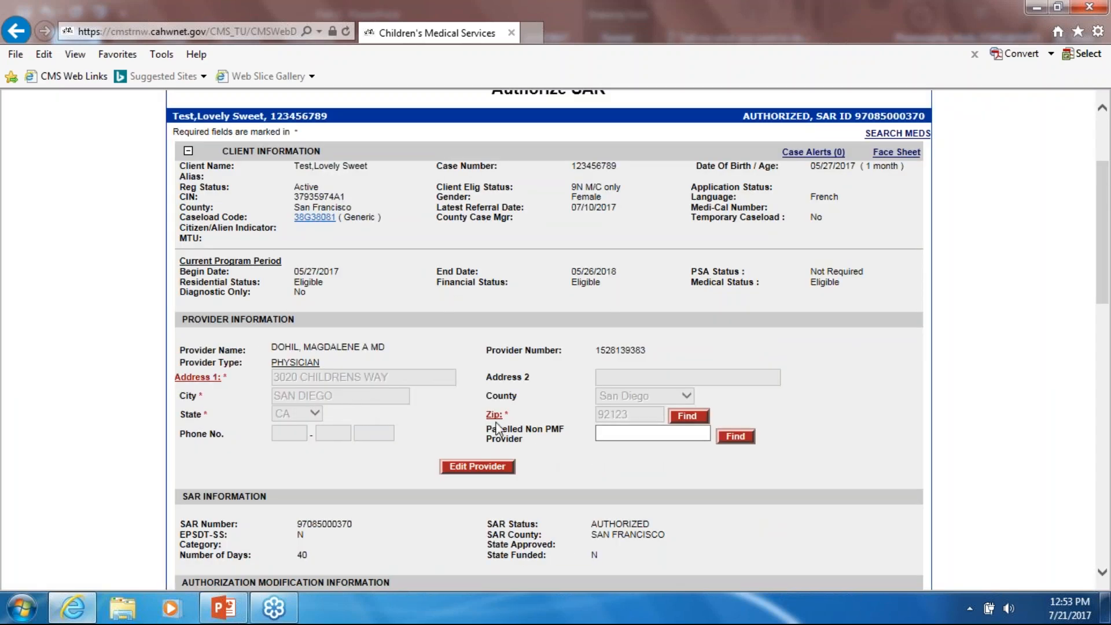
scroll(530, 269, down, 2)
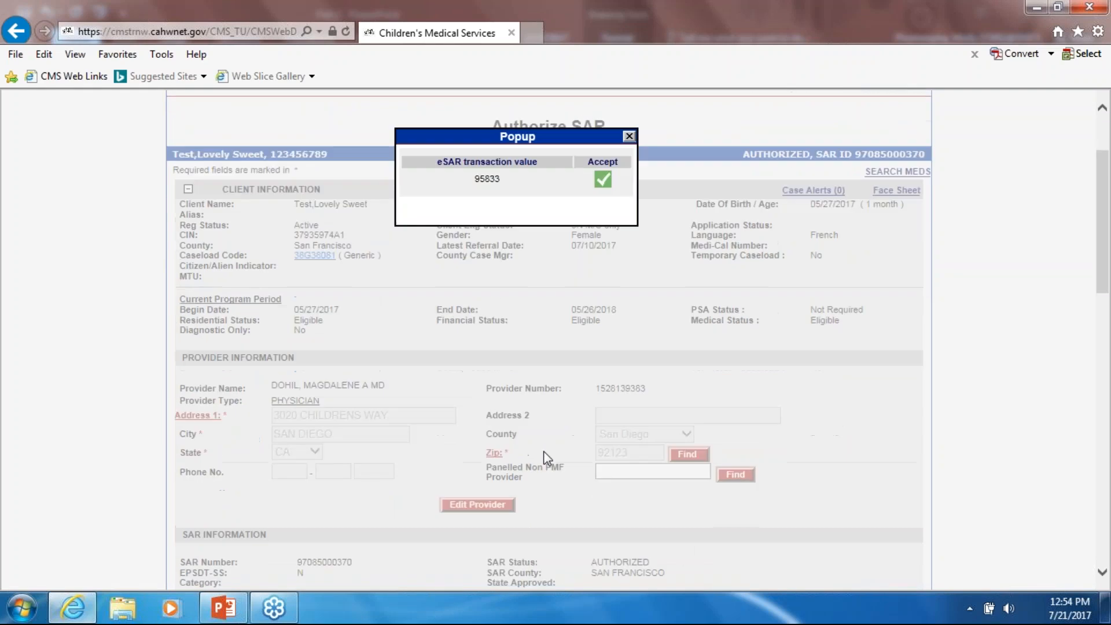
drag(524, 98, 590, 228)
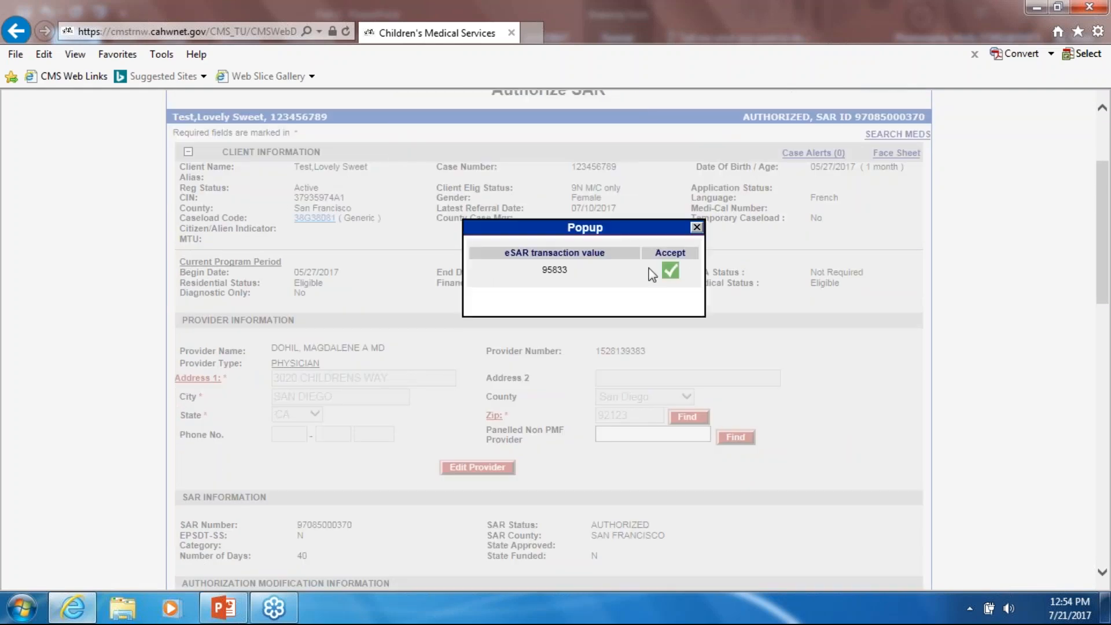
click(697, 227)
scroll(679, 351, down, 1)
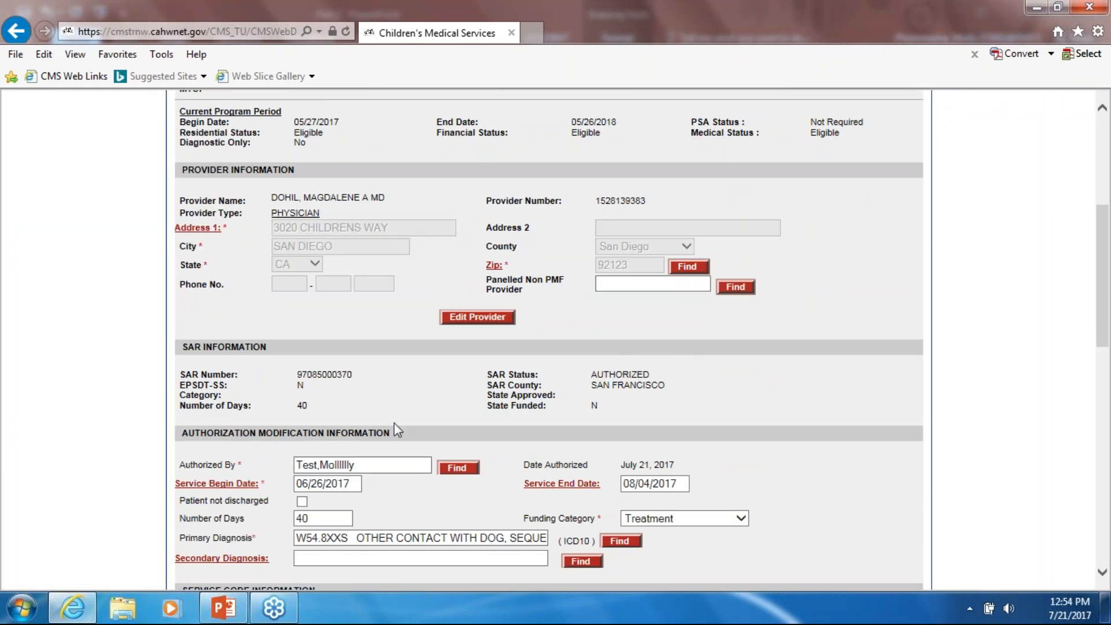
- Accept the eSAR values 123 TEST for Address 1 and 95833 for the Zip
click(198, 228)
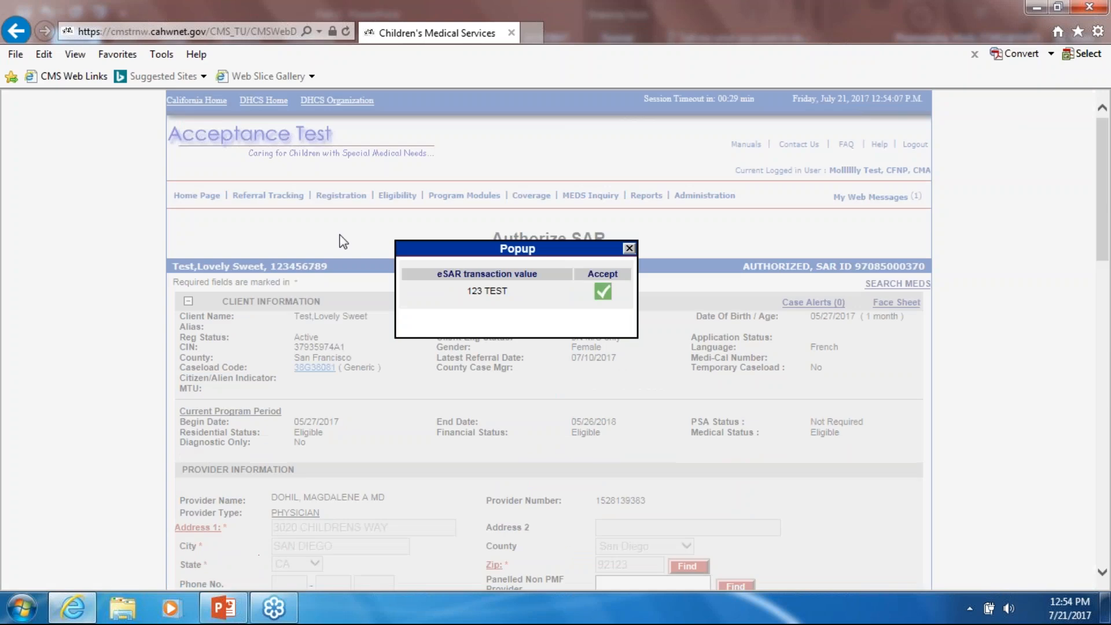
click(601, 291)
scroll(652, 392, down, 3)
click(566, 259)
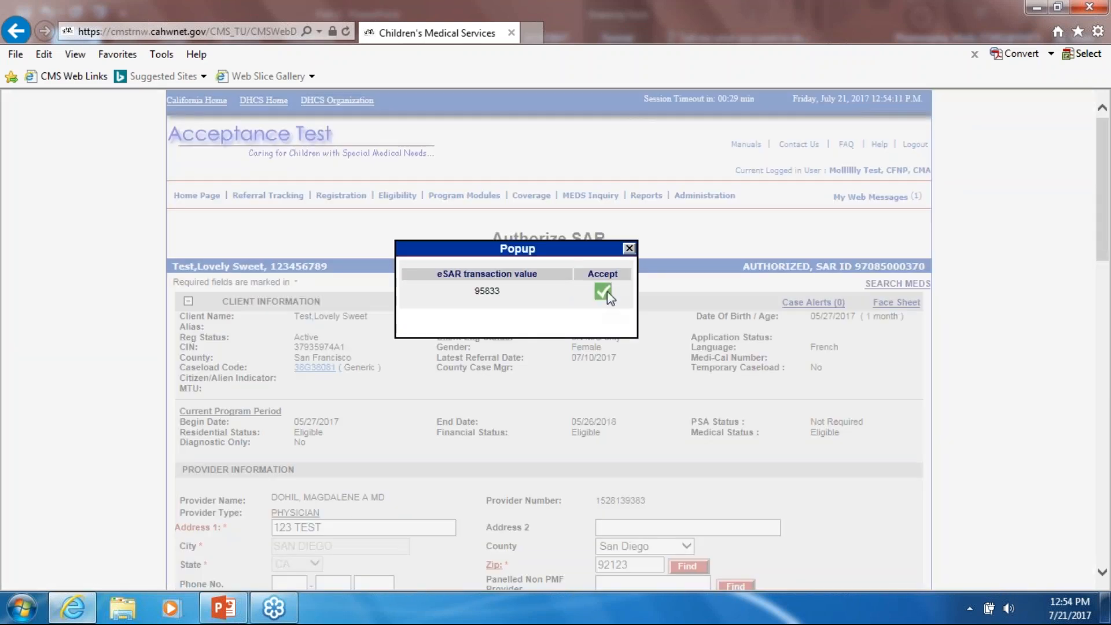
click(602, 291)
scroll(623, 313, up, 3)
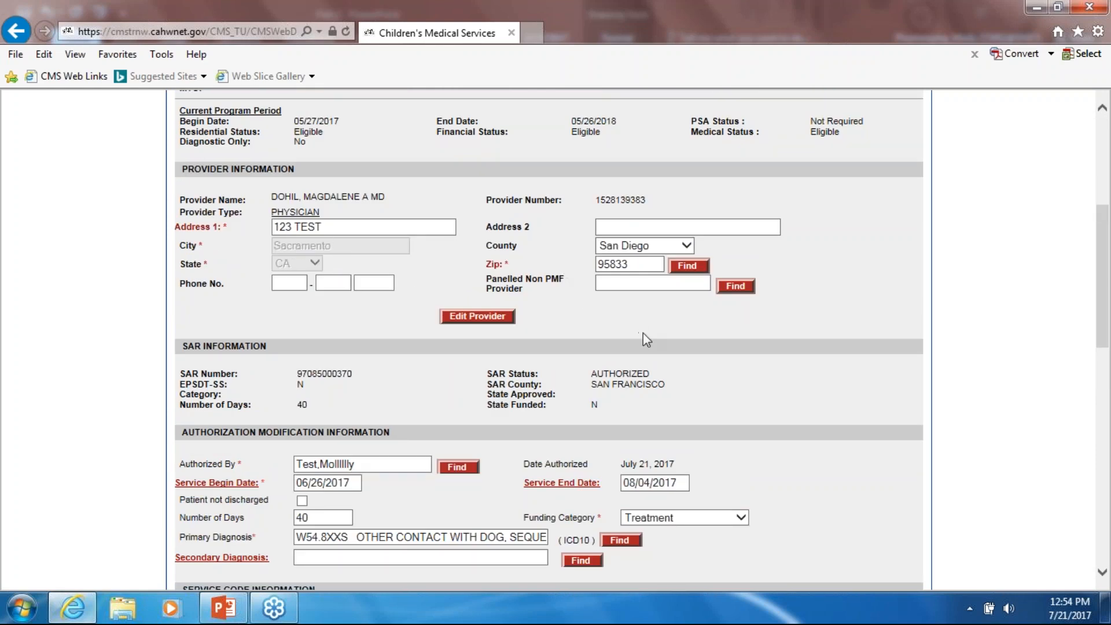
scroll(646, 340, down, 5)
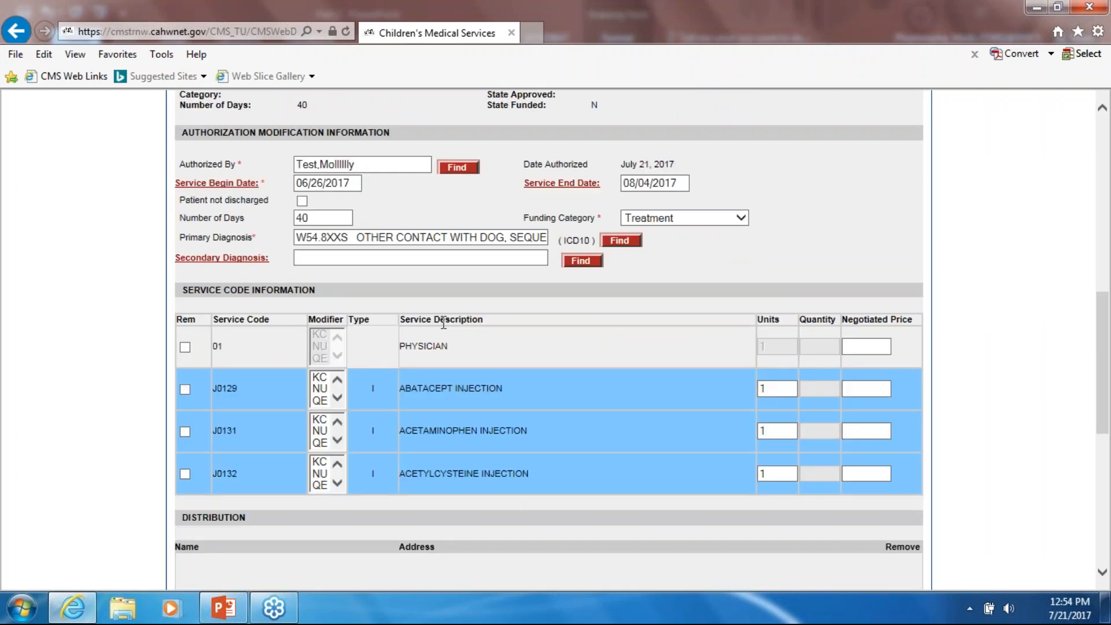
scroll(443, 323, up, 1)
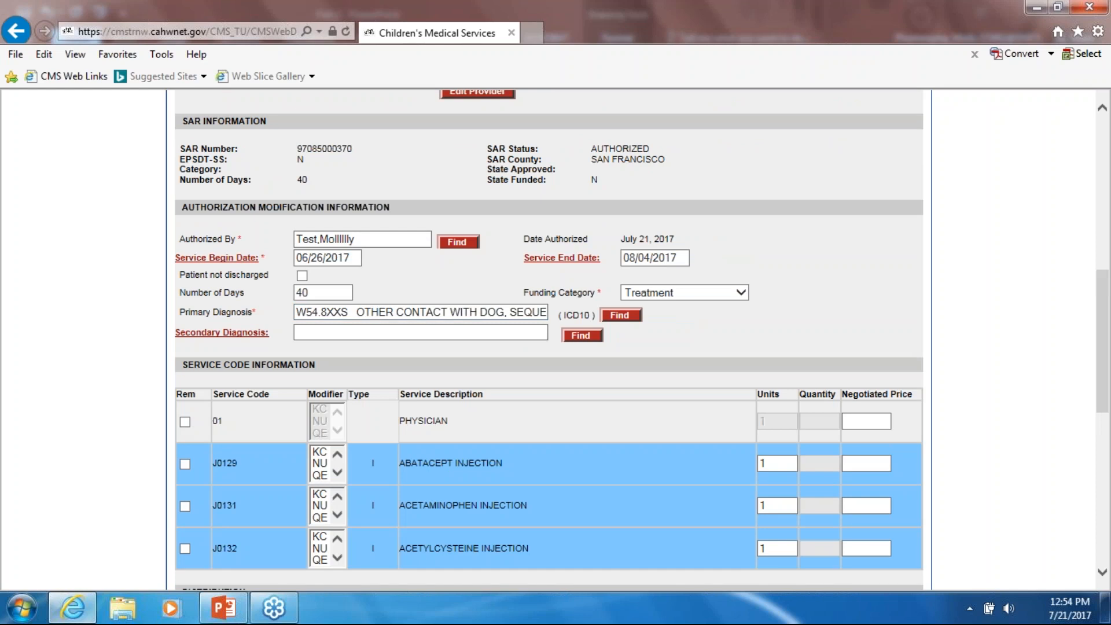
- Dismiss the eSAR Service Begin Date suggestion, keeping 06/26/2017
click(199, 259)
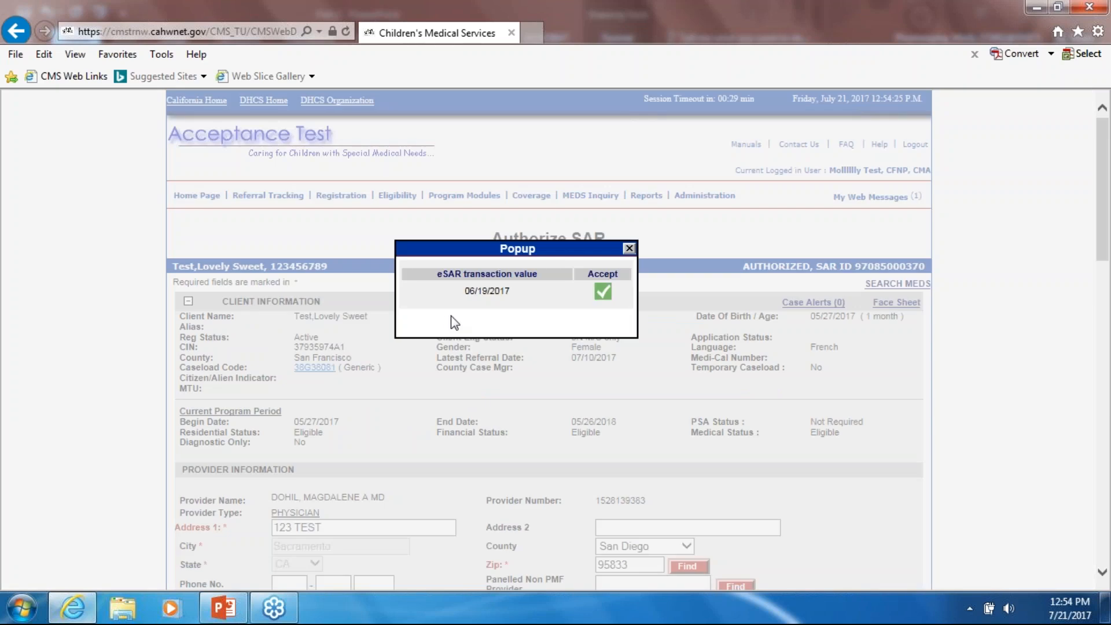
scroll(471, 359, down, 4)
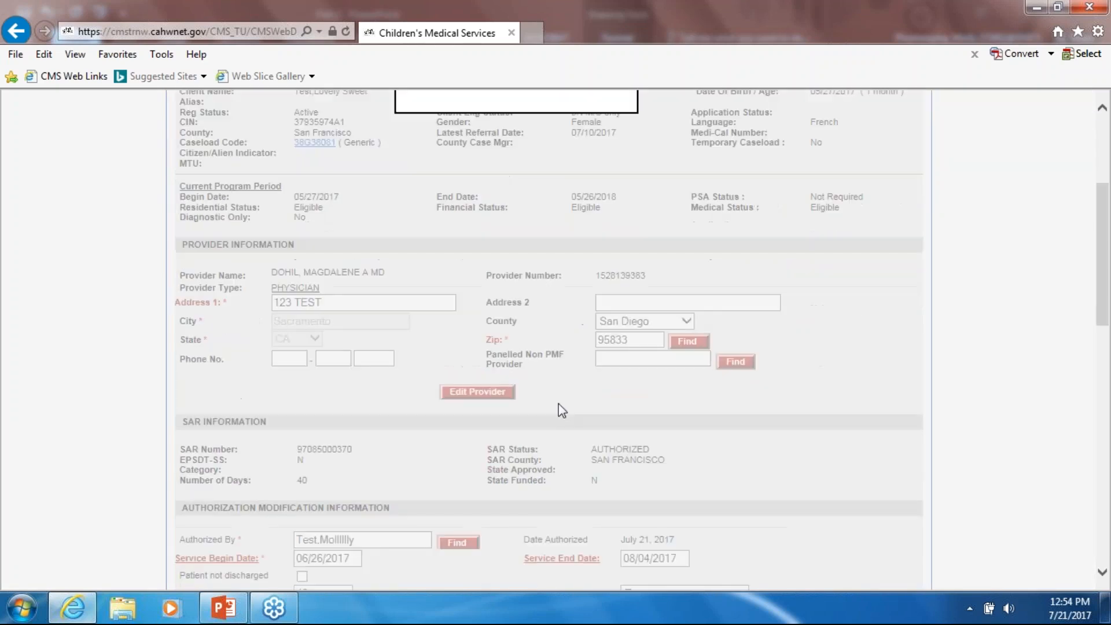
scroll(541, 374, up, 1)
drag(526, 101, 531, 325)
scroll(531, 326, down, 4)
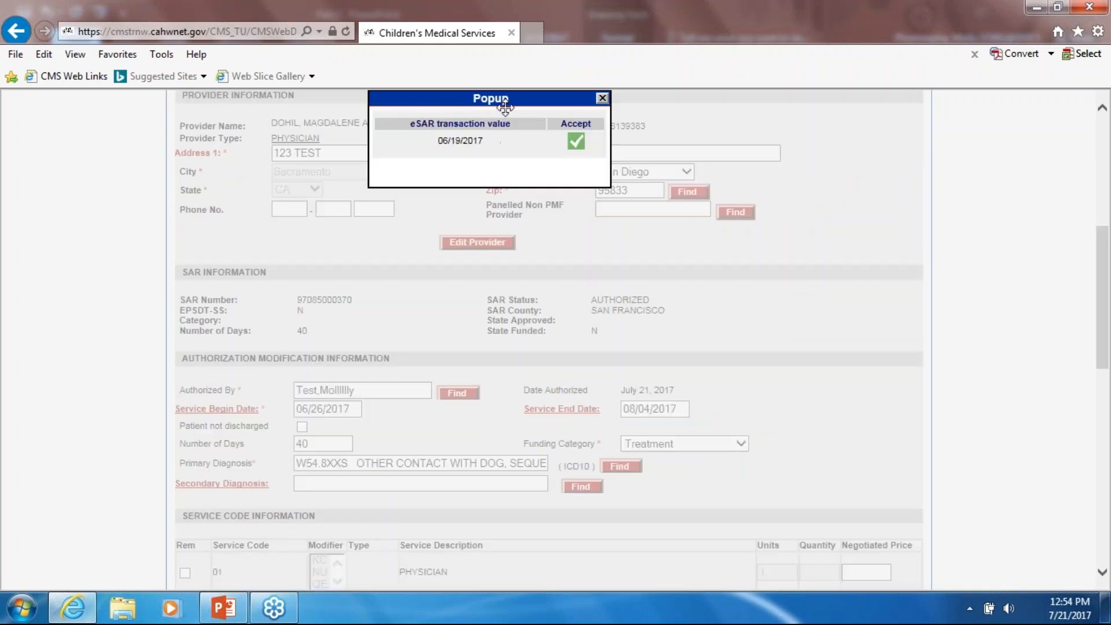
scroll(343, 283, down, 3)
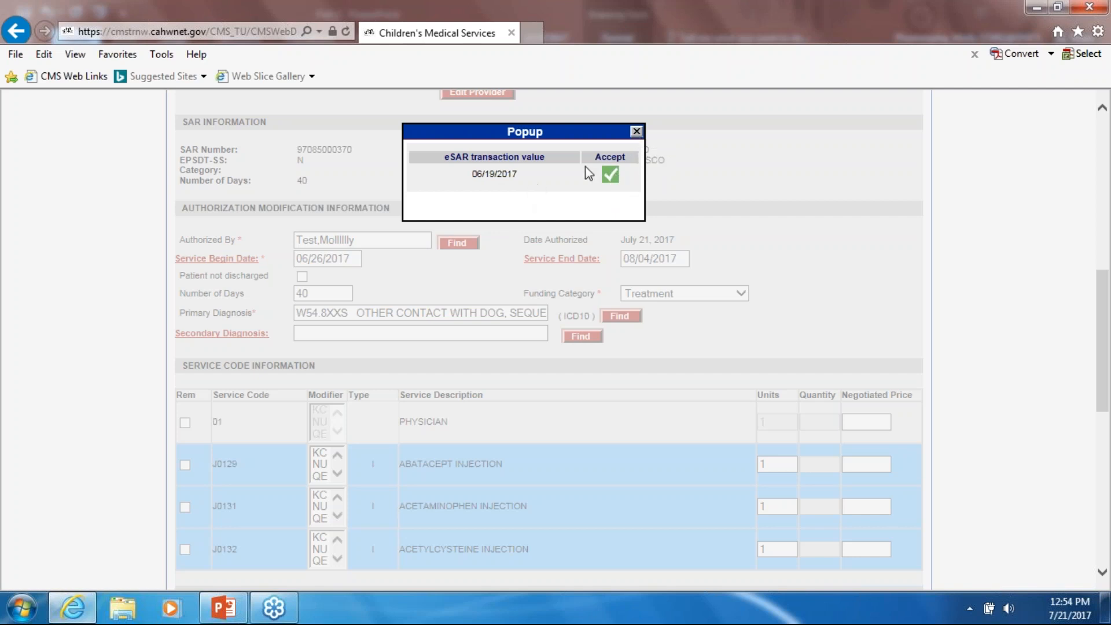
click(636, 131)
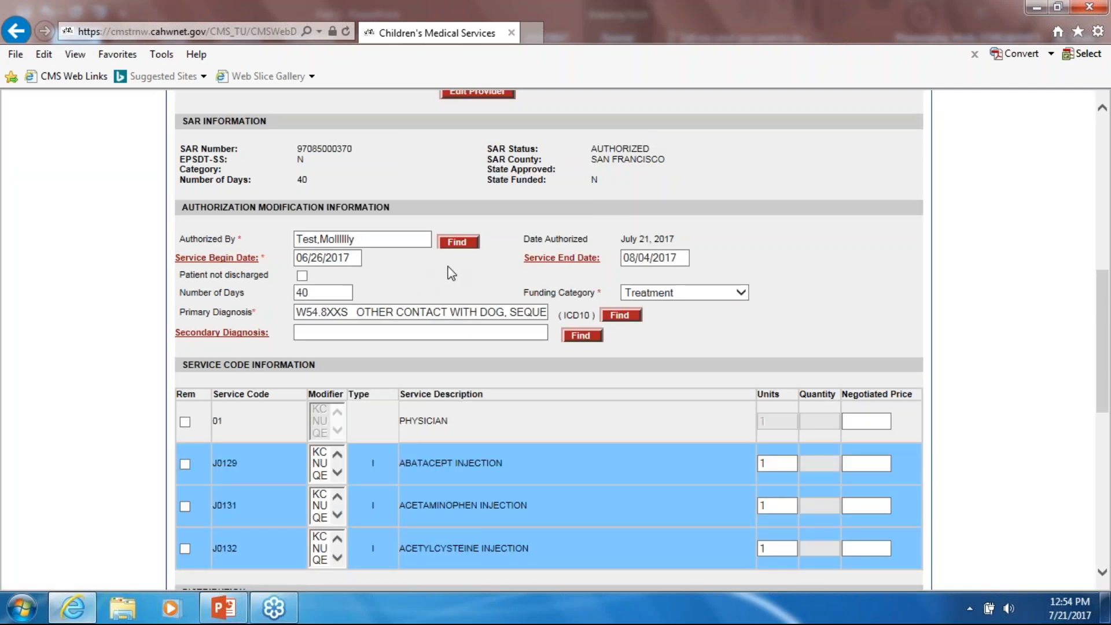
scroll(449, 269, down, 1)
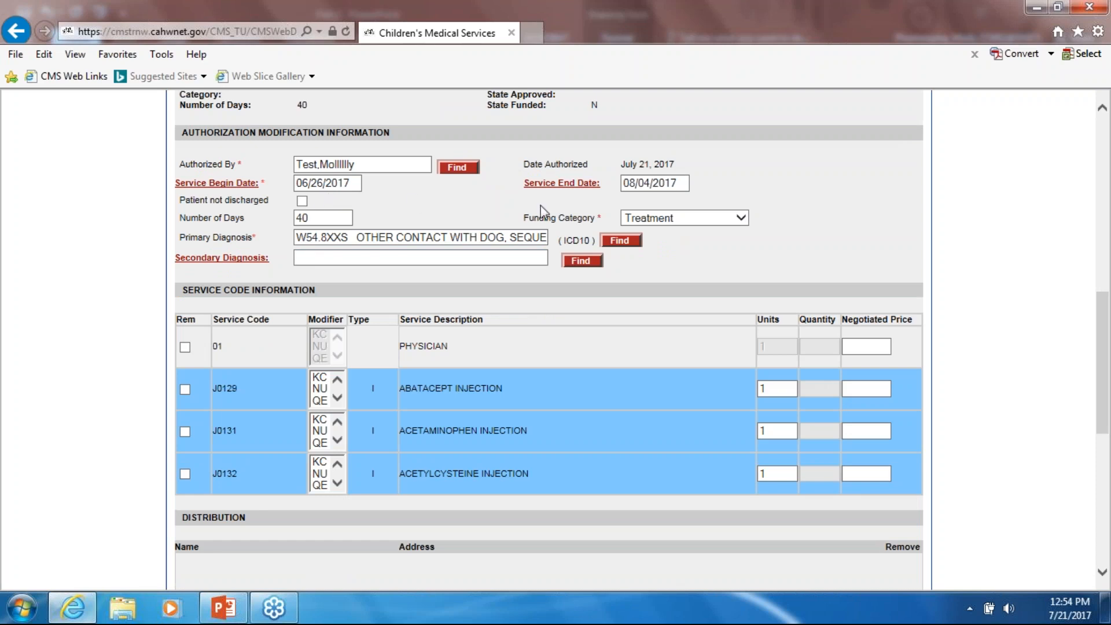
- Accept 08/31/2017 as the service end date, making it 67 days
click(551, 184)
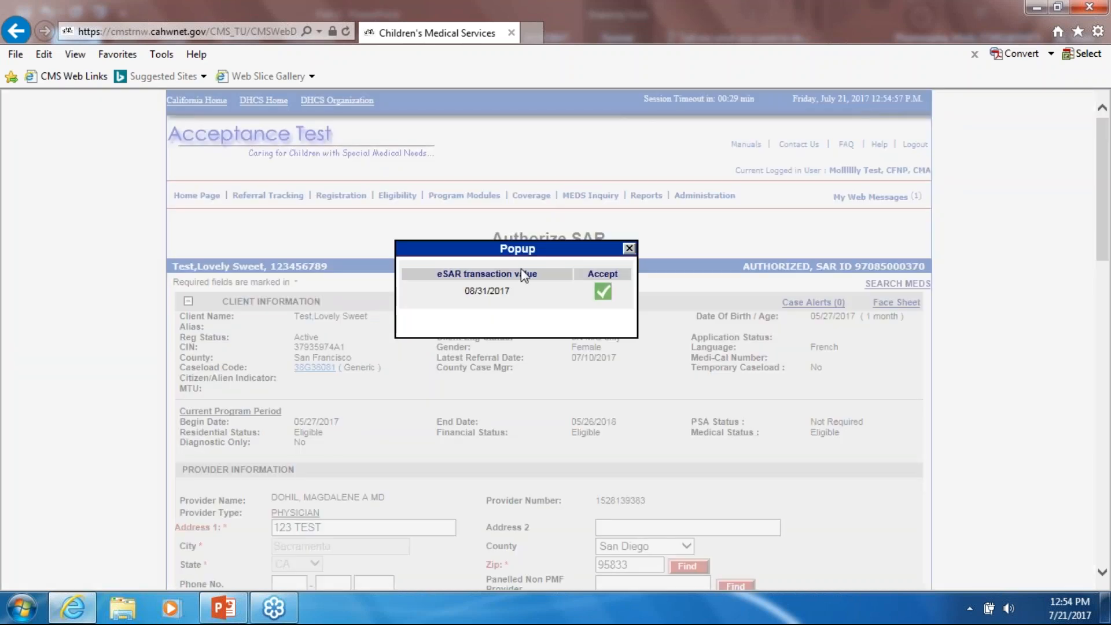
scroll(583, 203, down, 4)
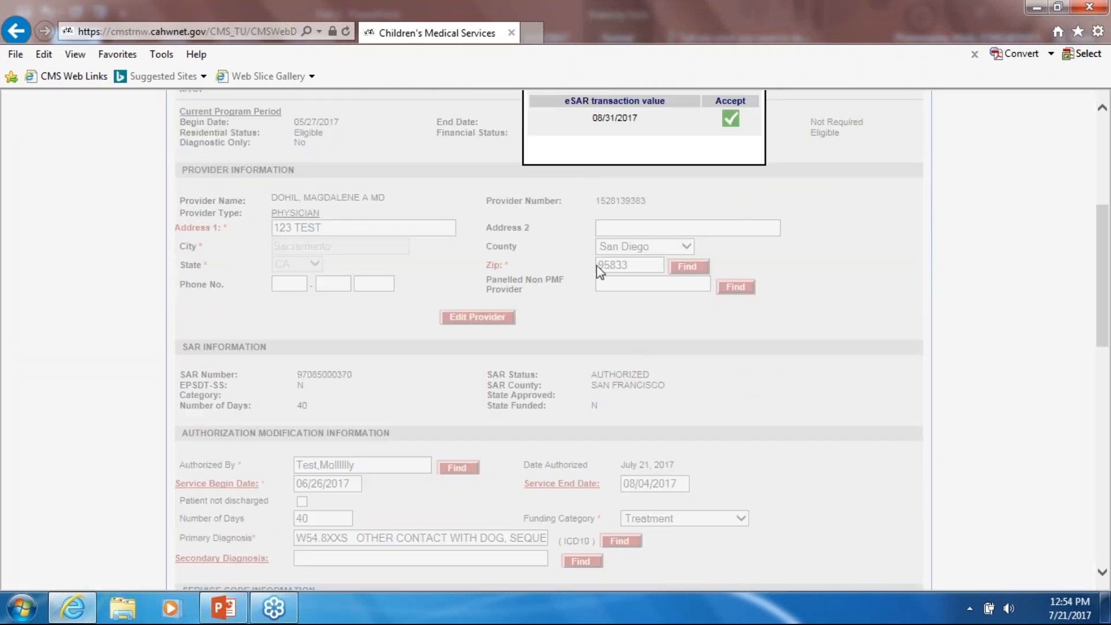
scroll(596, 266, up, 2)
drag(608, 227, 580, 436)
scroll(611, 362, down, 2)
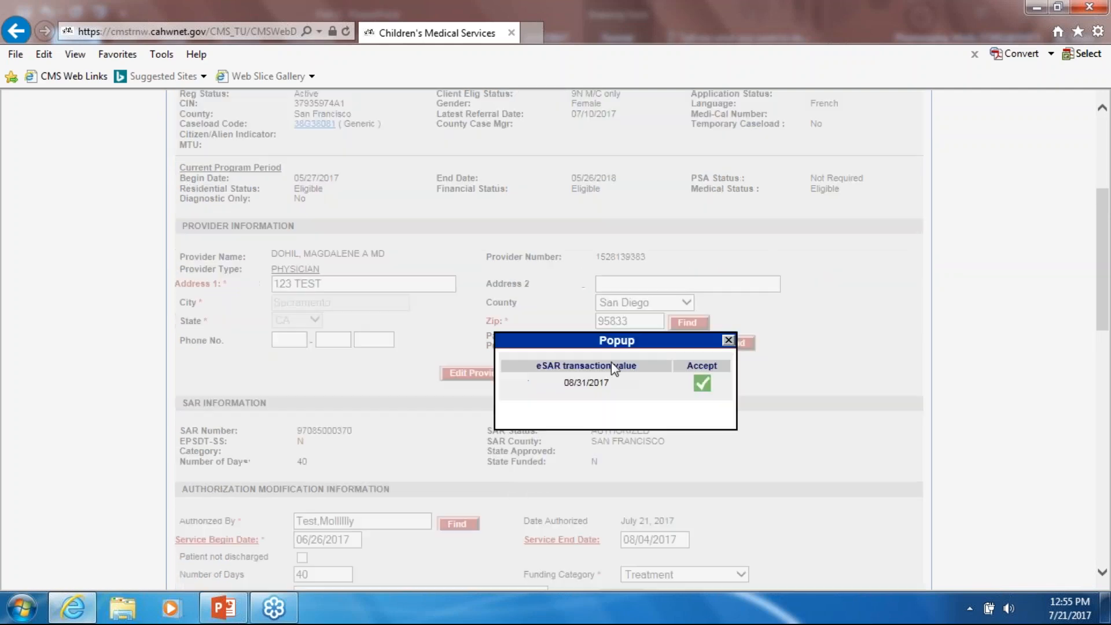
scroll(606, 352, down, 4)
scroll(596, 214, up, 1)
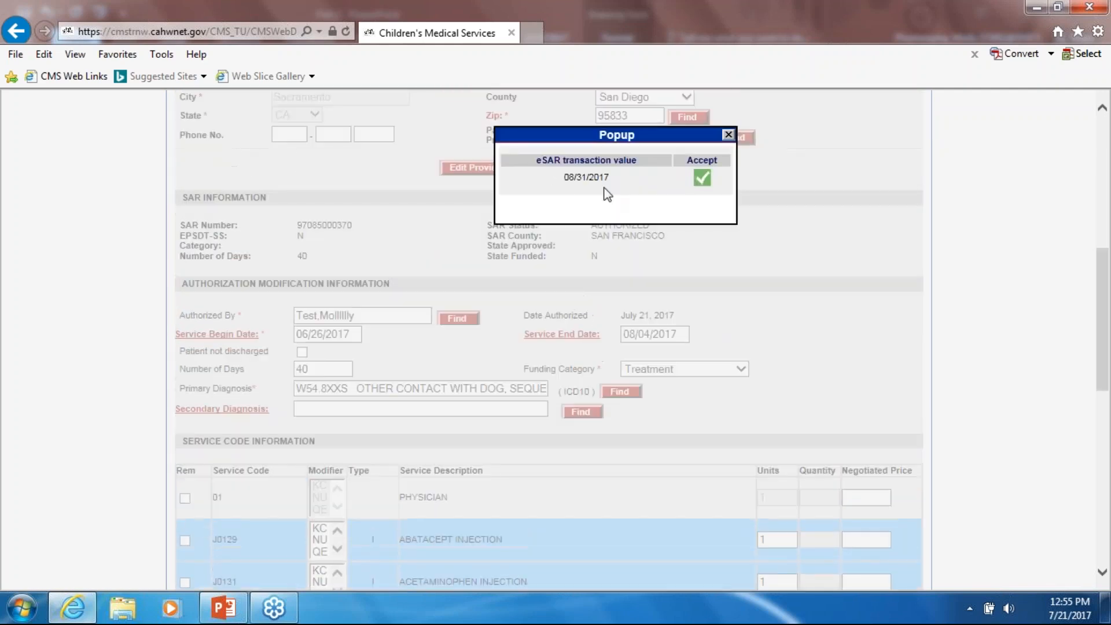
drag(599, 139, 577, 213)
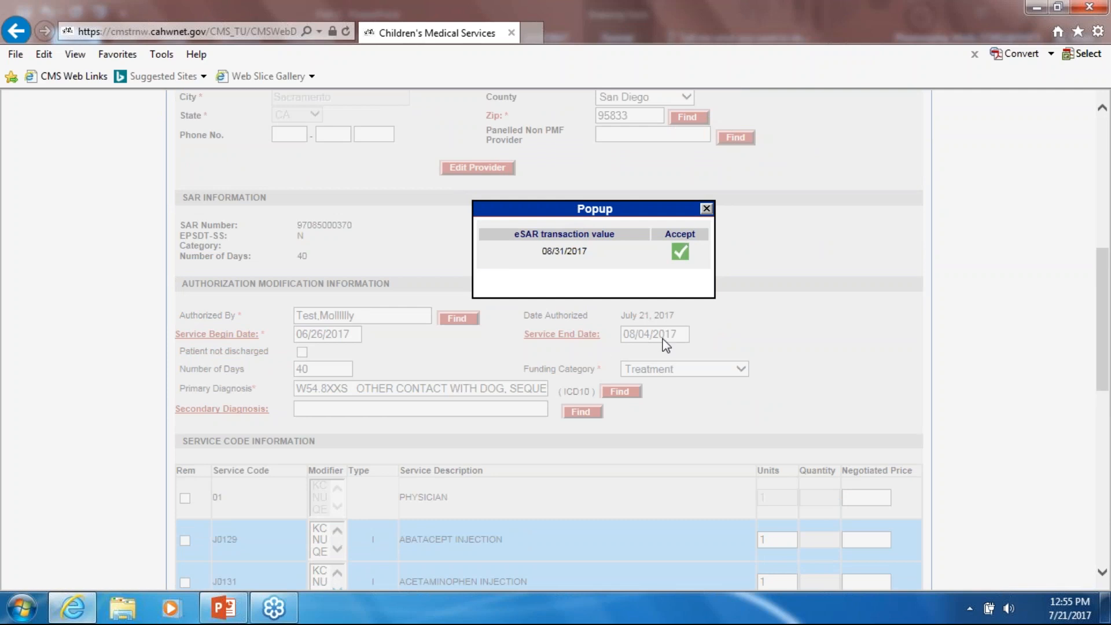
click(678, 251)
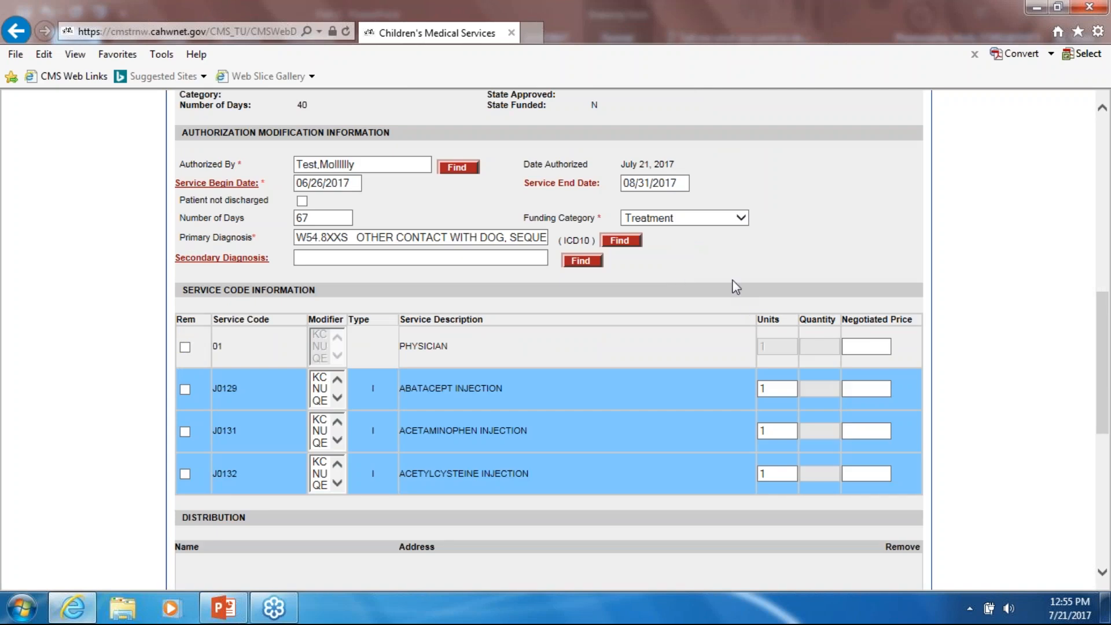
click(673, 182)
- Accept W55.19XA as the secondary diagnosis
click(213, 261)
scroll(526, 262, down, 2)
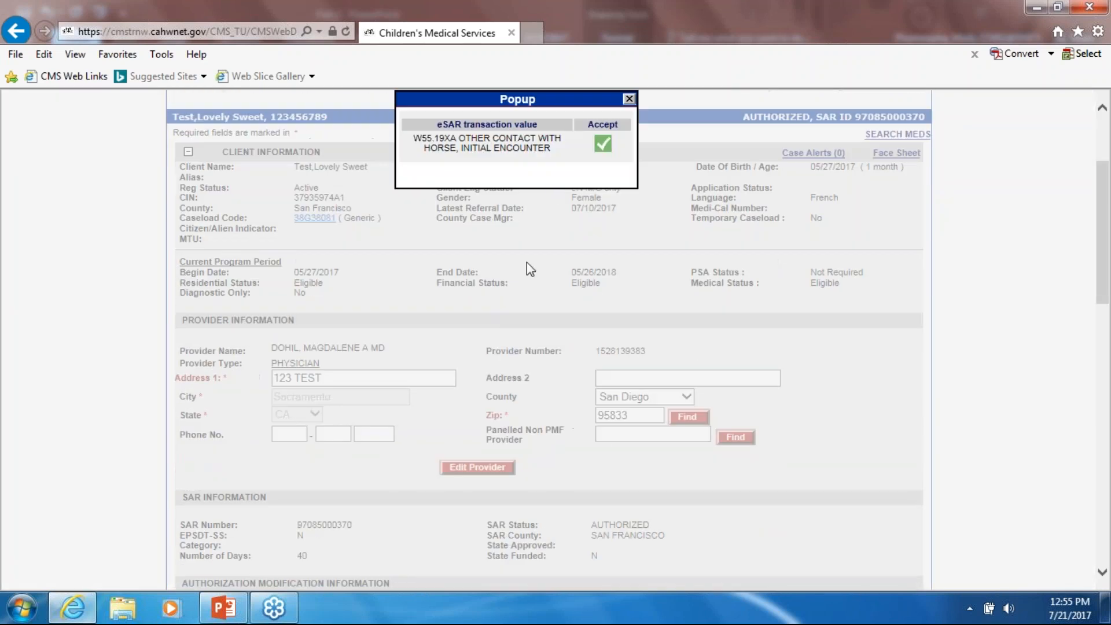
scroll(654, 301, down, 1)
scroll(653, 299, down, 5)
scroll(599, 176, up, 4)
drag(553, 185, 428, 443)
scroll(429, 442, down, 6)
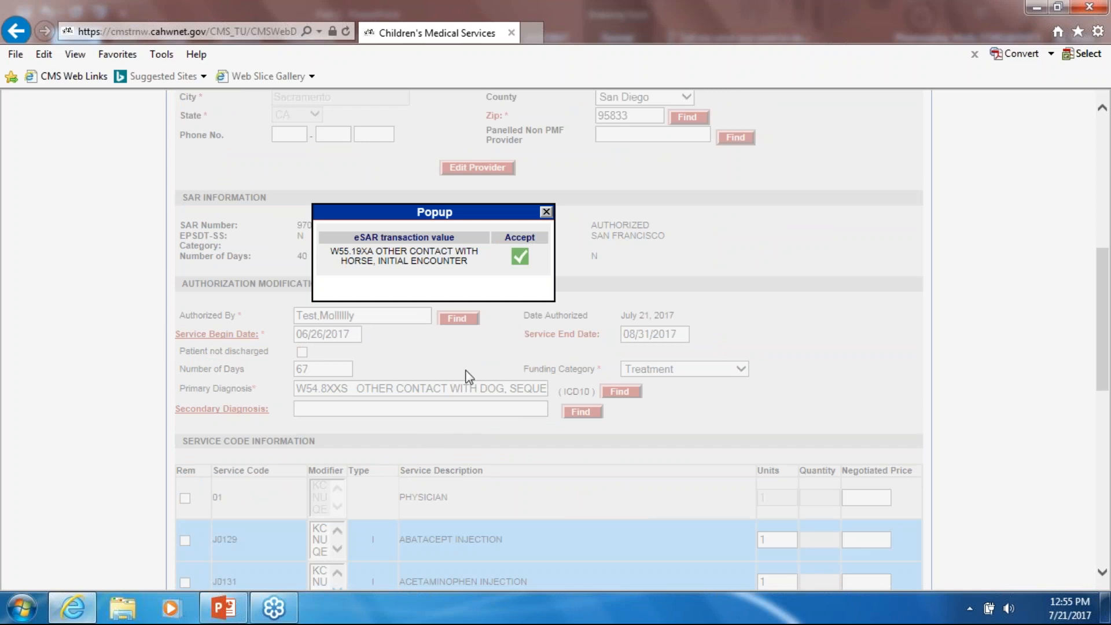
click(521, 256)
scroll(581, 400, down, 4)
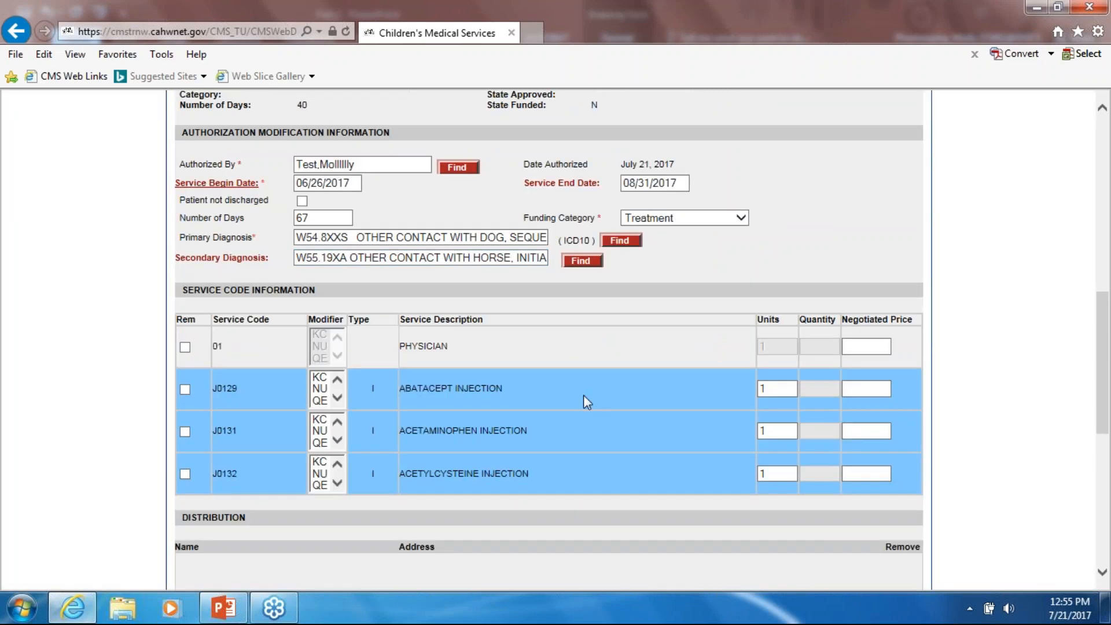
- Mark the J0129 abatacept injection line for removal
scroll(292, 222, down, 2)
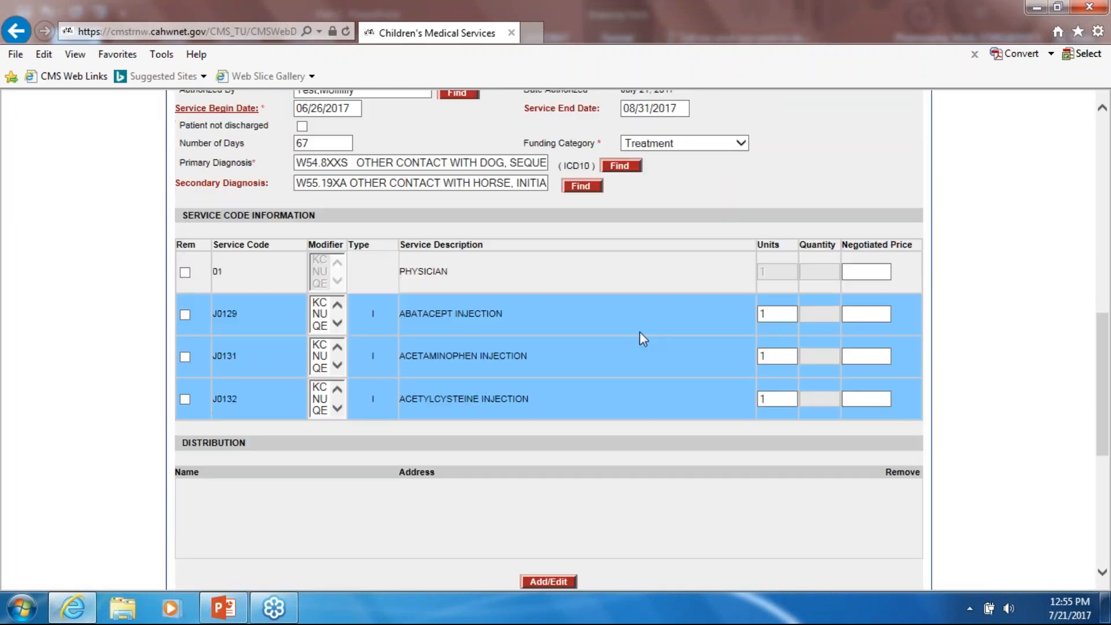
scroll(369, 242, down, 2)
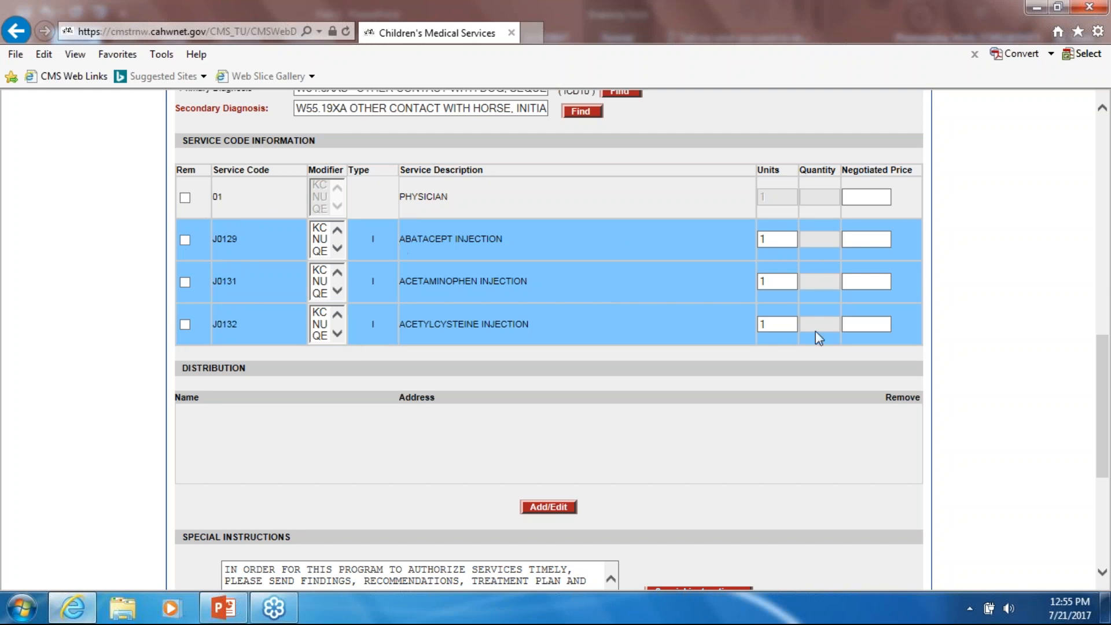
click(186, 244)
scroll(431, 370, down, 2)
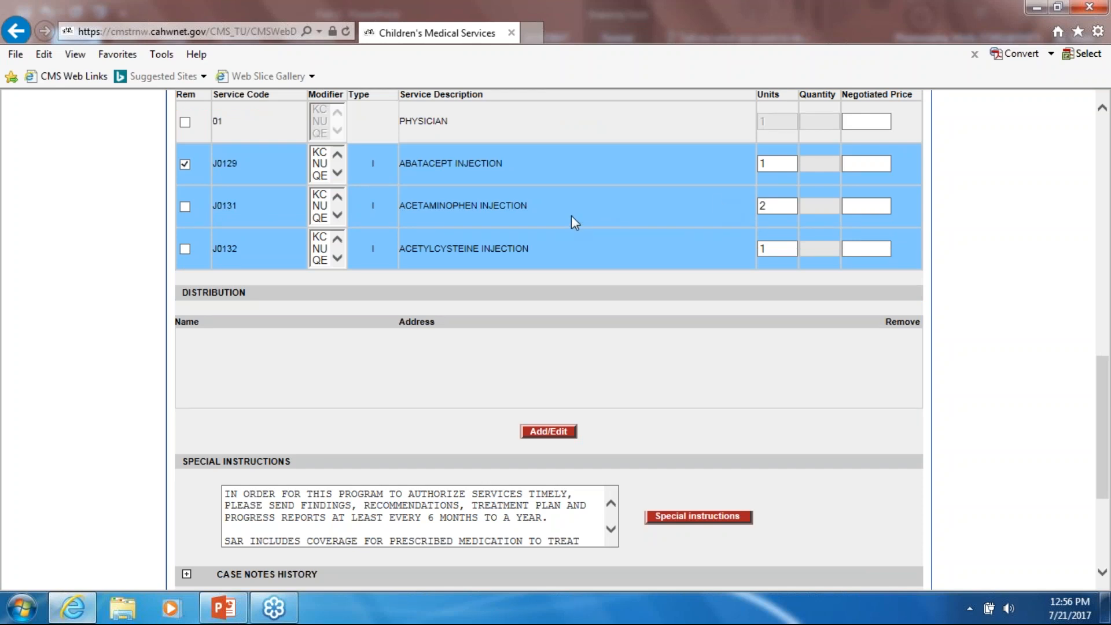
scroll(703, 272, up, 4)
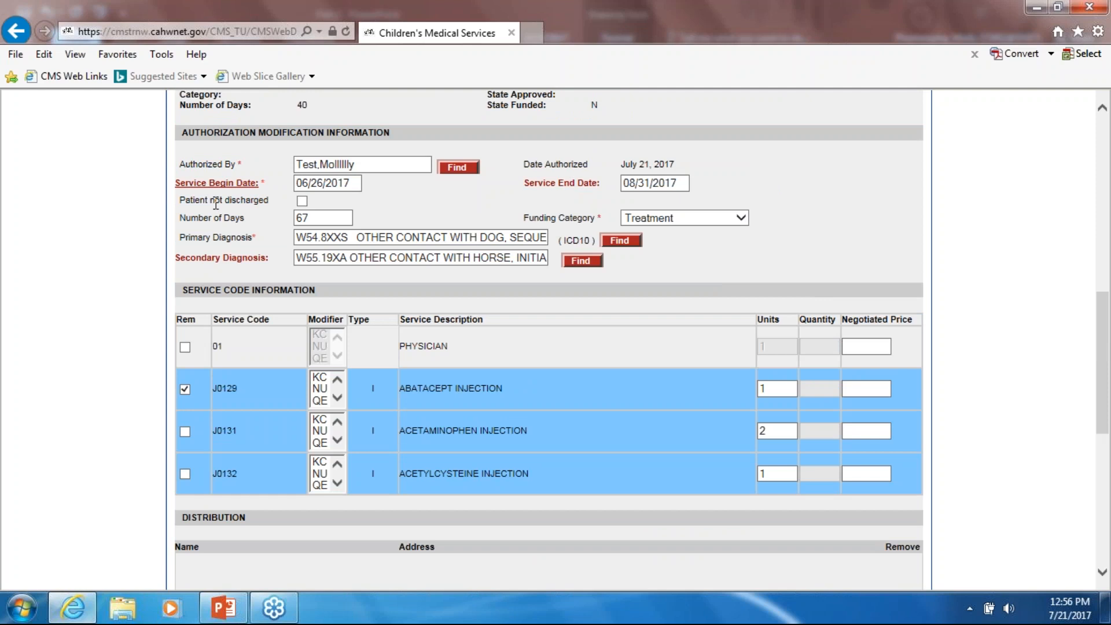
scroll(523, 404, down, 1)
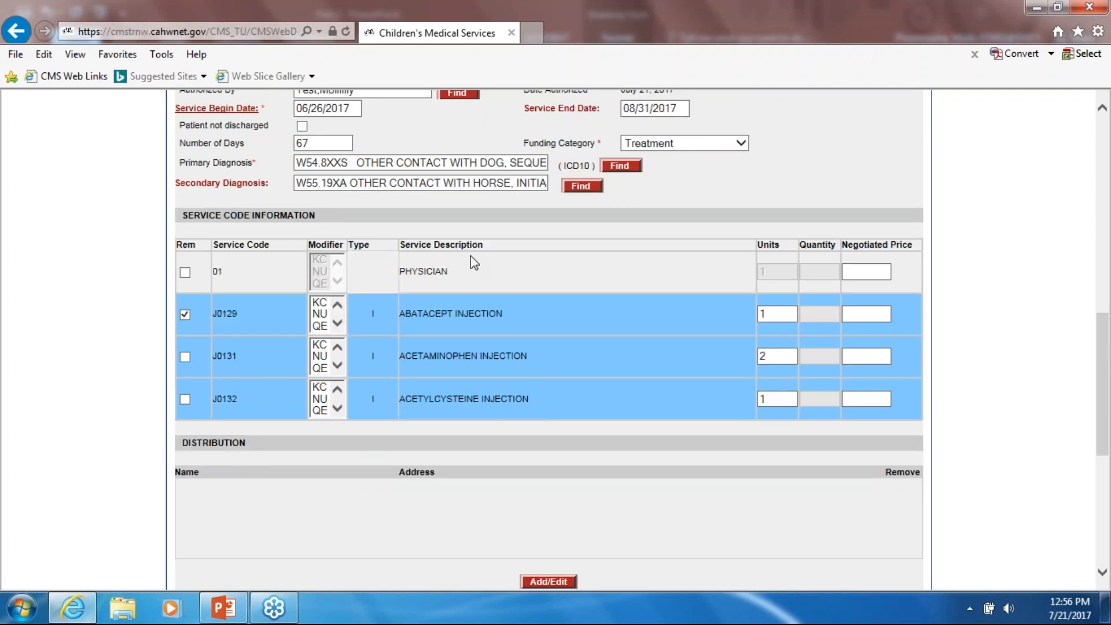
scroll(541, 376, down, 2)
scroll(582, 403, down, 3)
scroll(579, 418, up, 4)
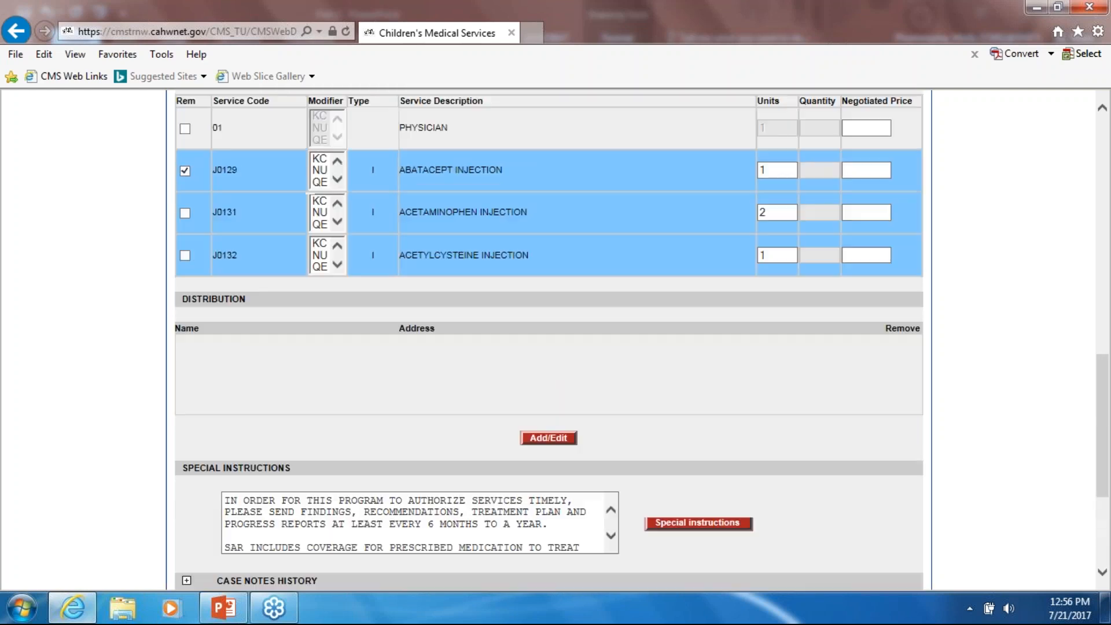
scroll(623, 404, down, 1)
scroll(622, 404, down, 4)
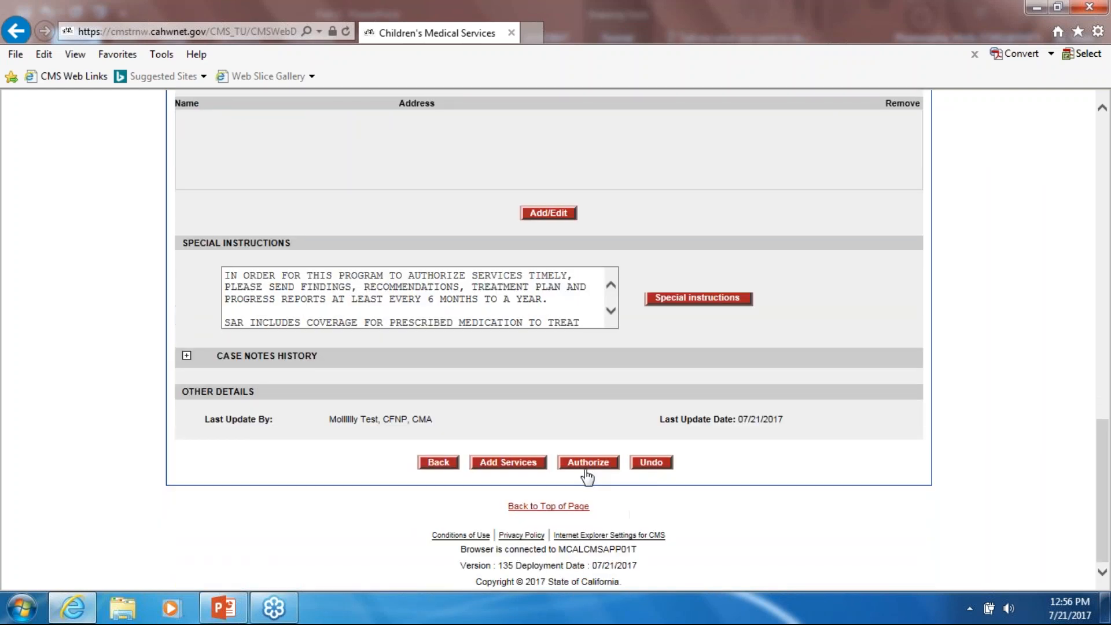
click(587, 463)
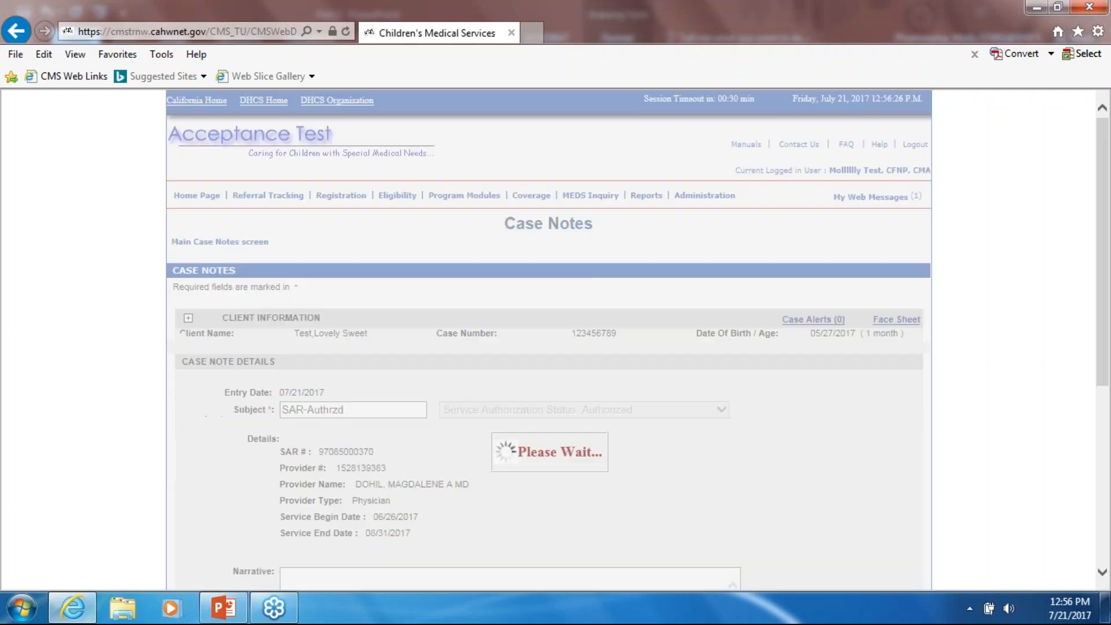
- Write the narrative 'Yahoo!' in the SAR-Authrzd case note and save it
scroll(699, 449, down, 5)
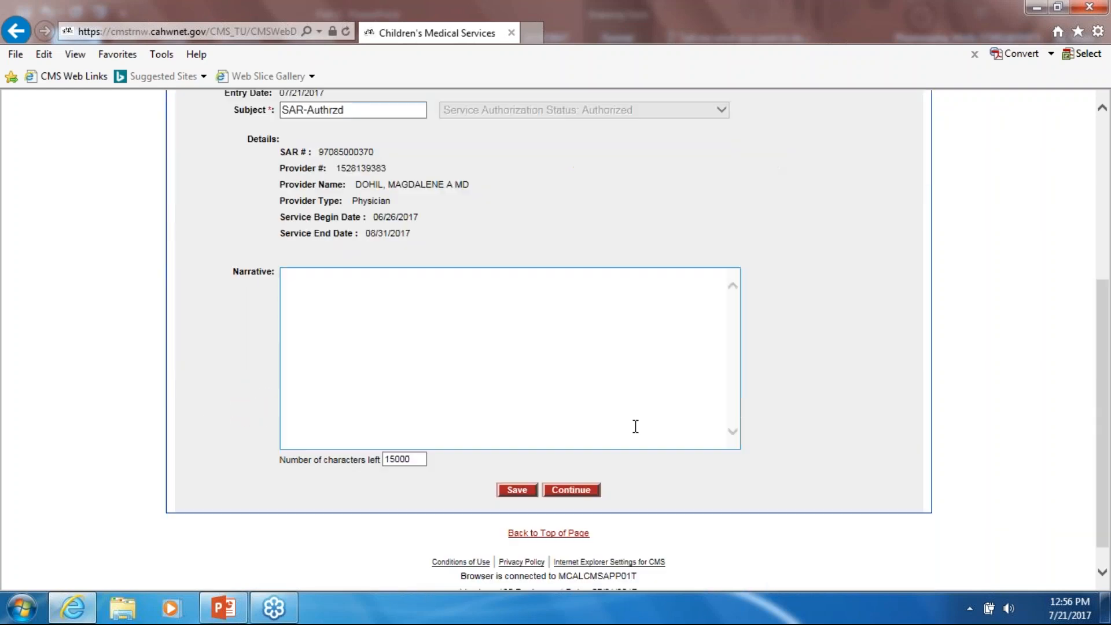
click(472, 369)
text(Yah)
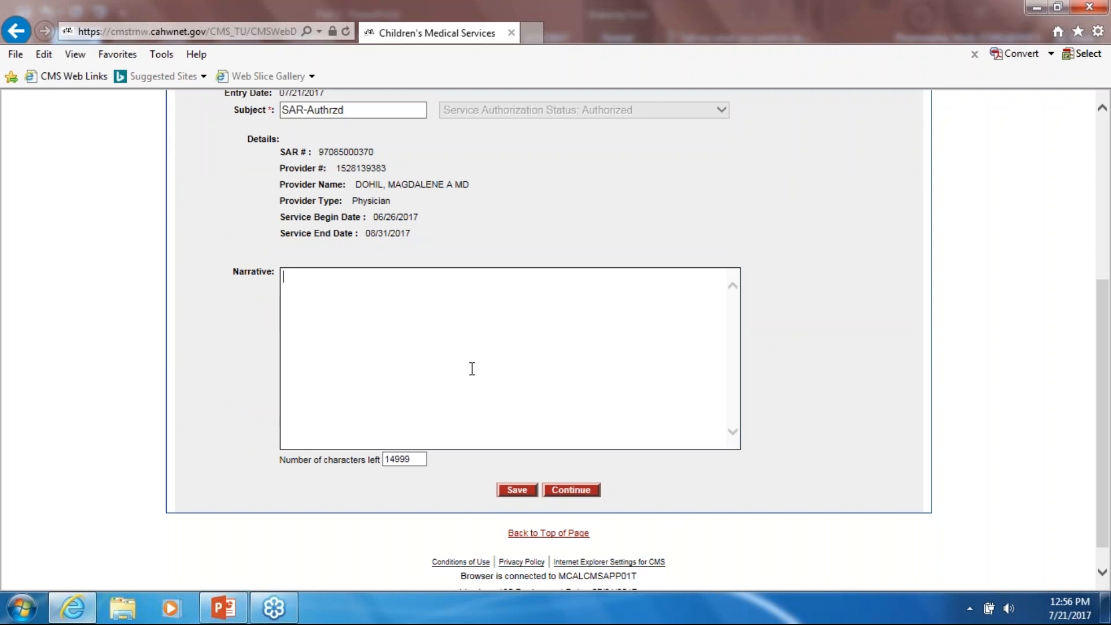
text(oo!)
click(526, 497)
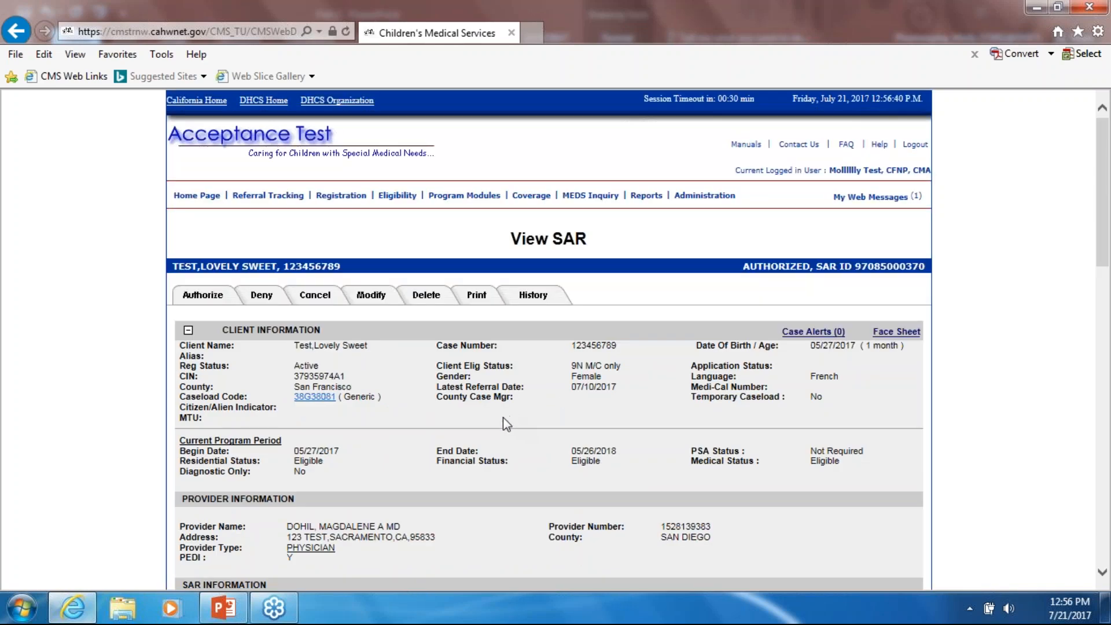
scroll(502, 431, down, 3)
scroll(400, 463, down, 15)
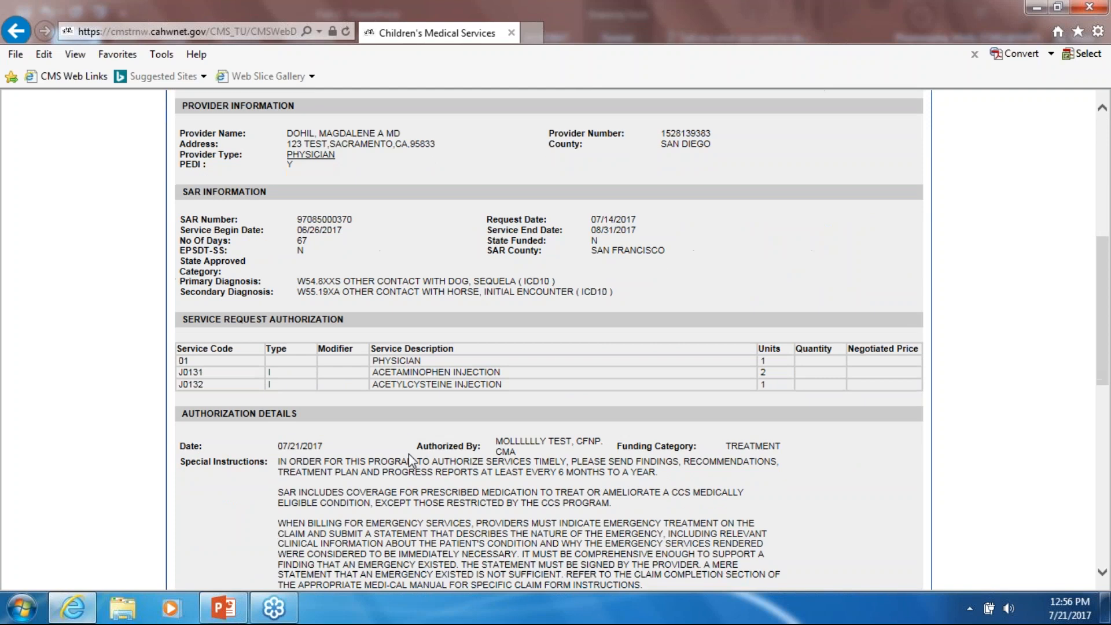
click(399, 463)
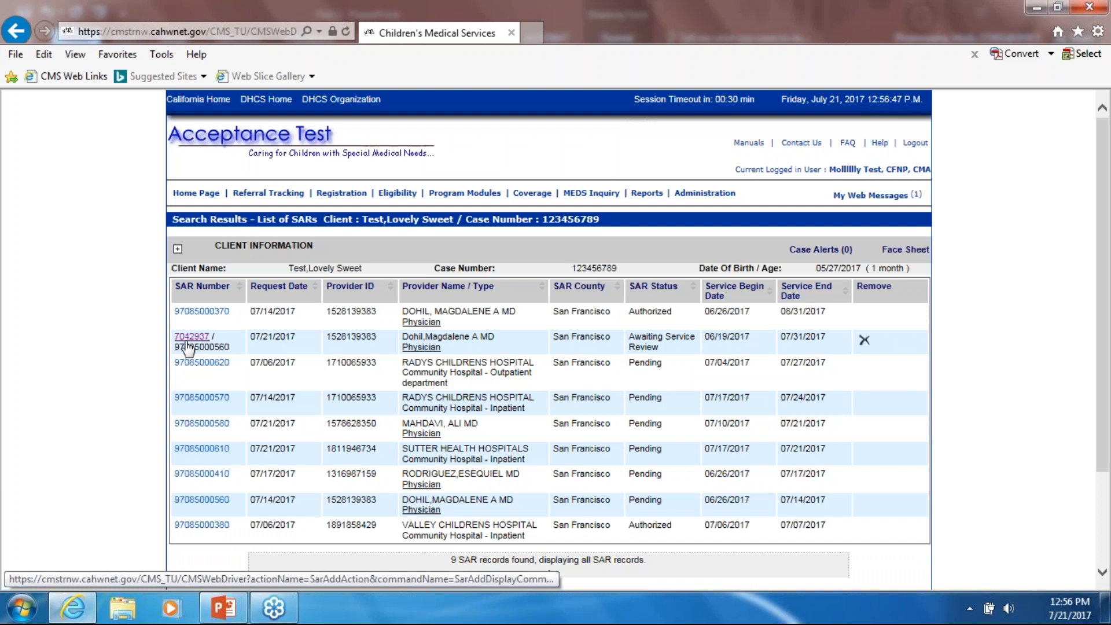
click(193, 339)
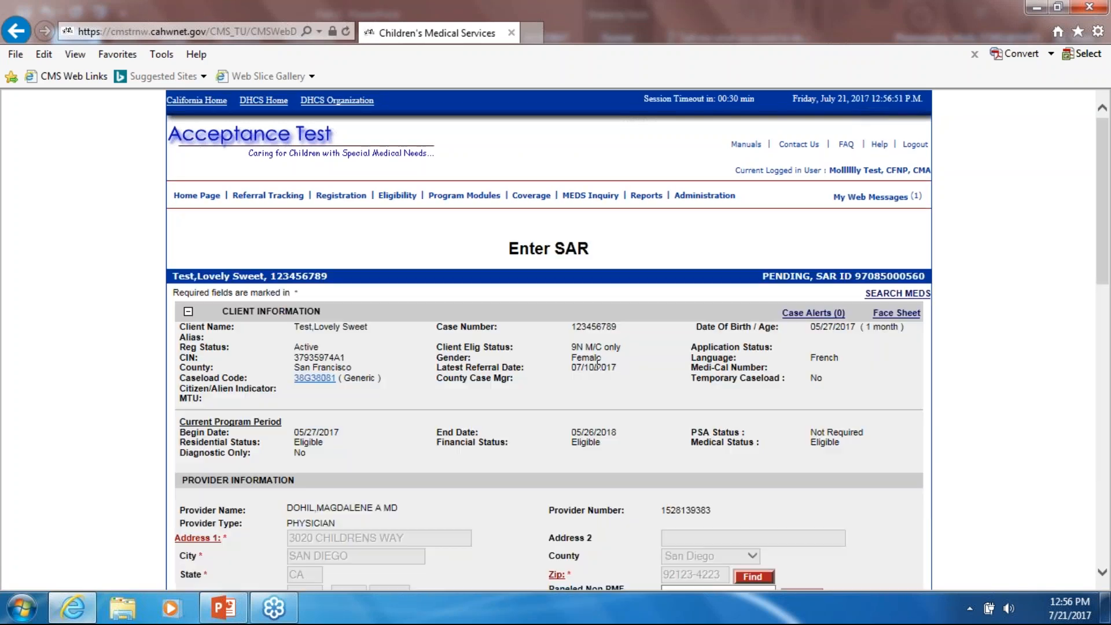
triple_click(602, 247)
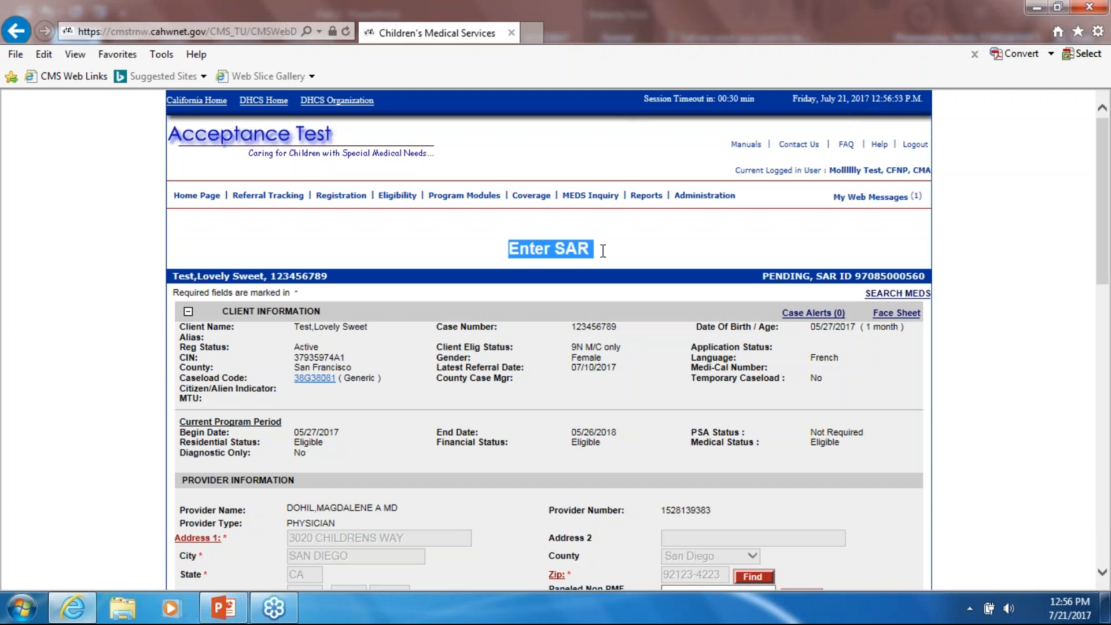
triple_click(879, 273)
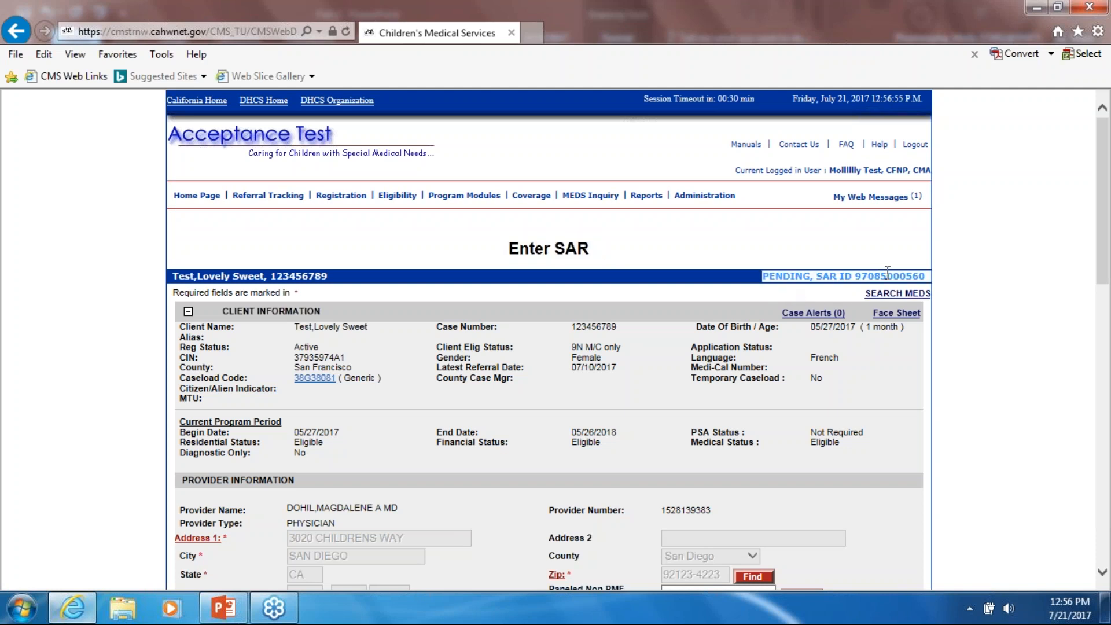
click(853, 275)
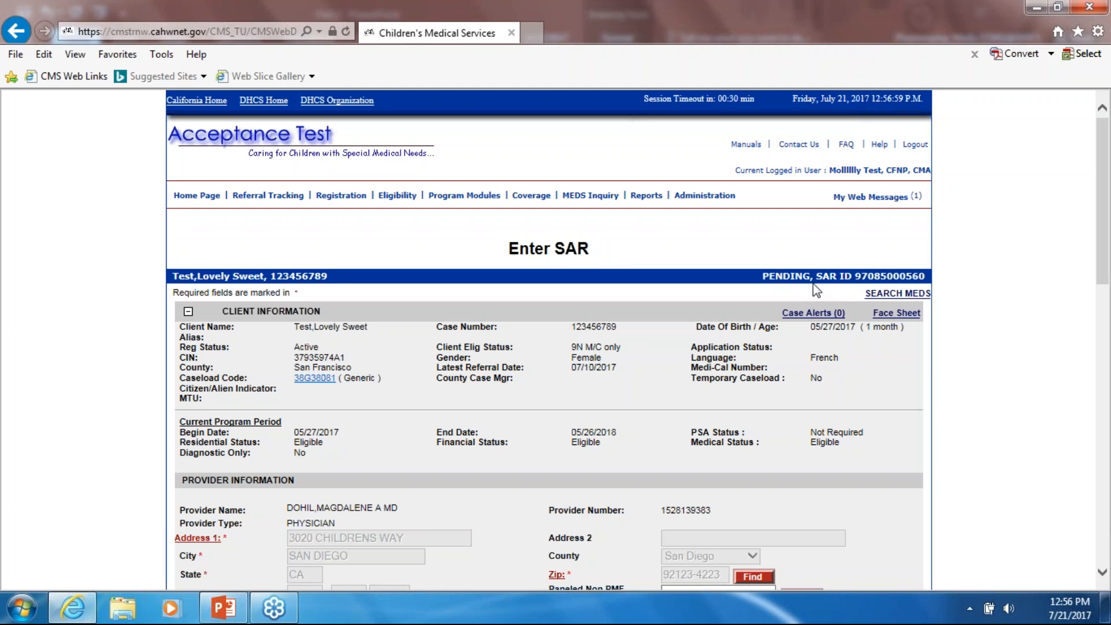
scroll(815, 279, down, 1)
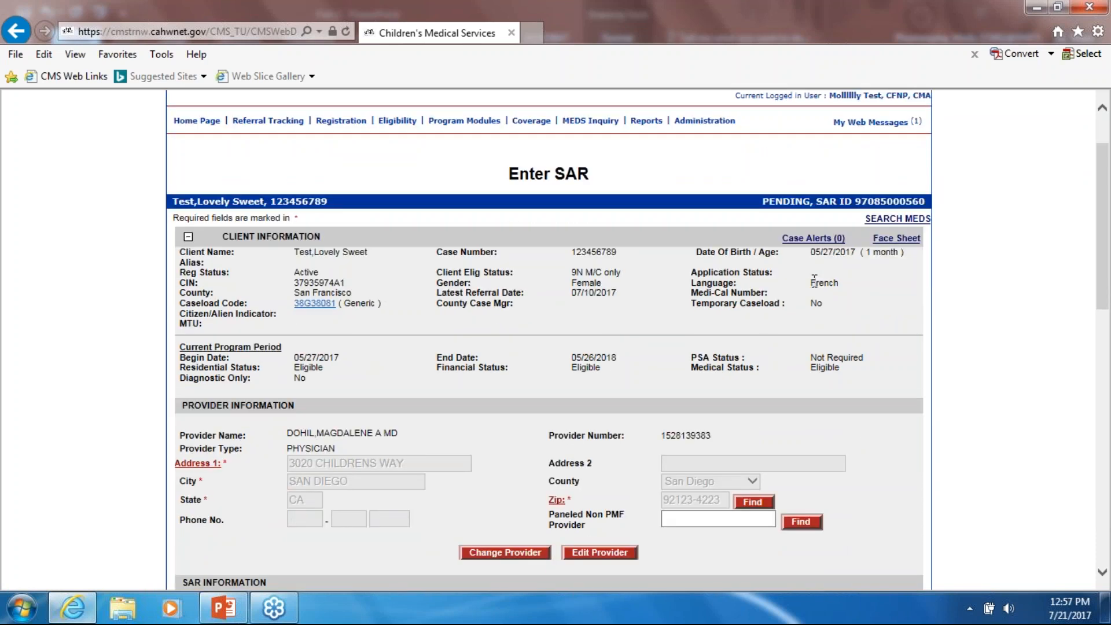
scroll(556, 249, down, 1)
scroll(563, 250, up, 1)
scroll(467, 338, down, 2)
scroll(300, 367, down, 2)
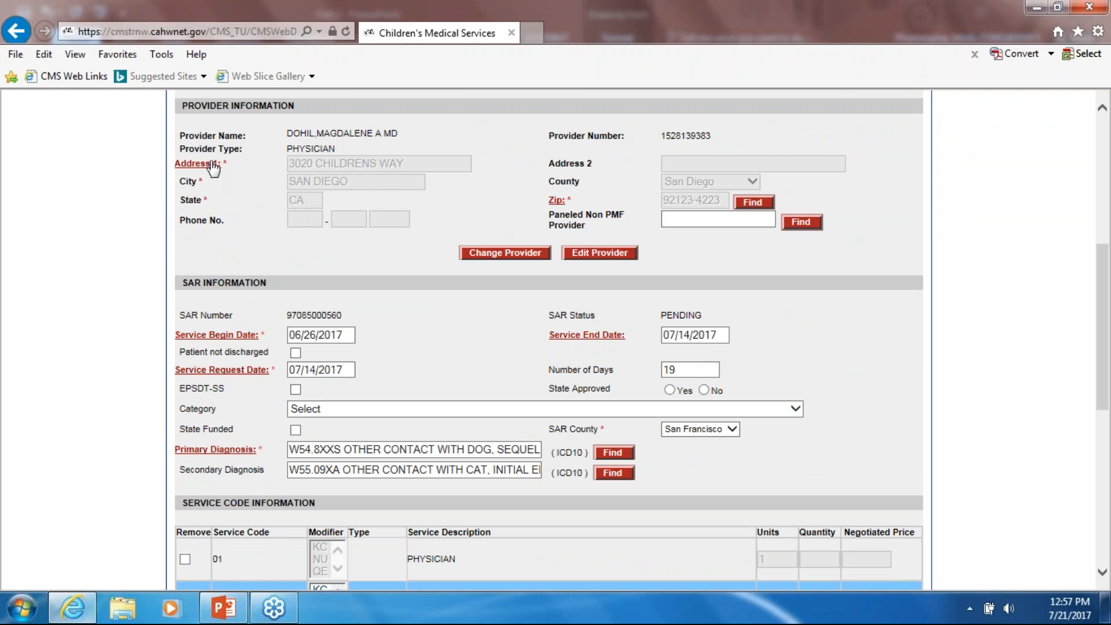
scroll(437, 347, down, 3)
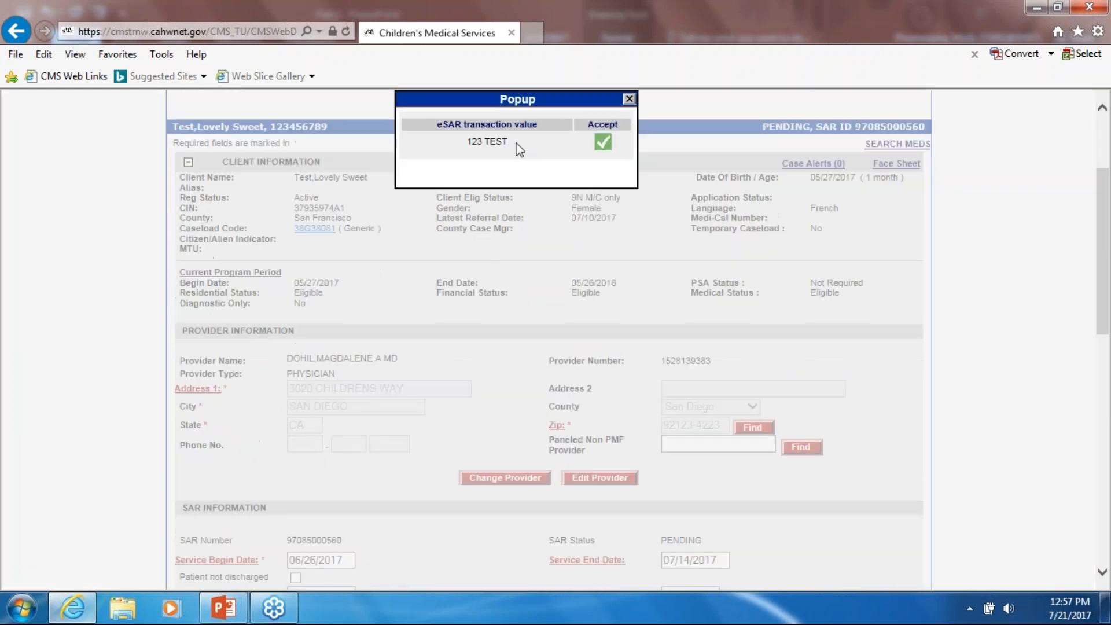
- Accept the eSAR provider address 123 TEST and zip code 95833 into the SAR
drag(528, 100, 433, 264)
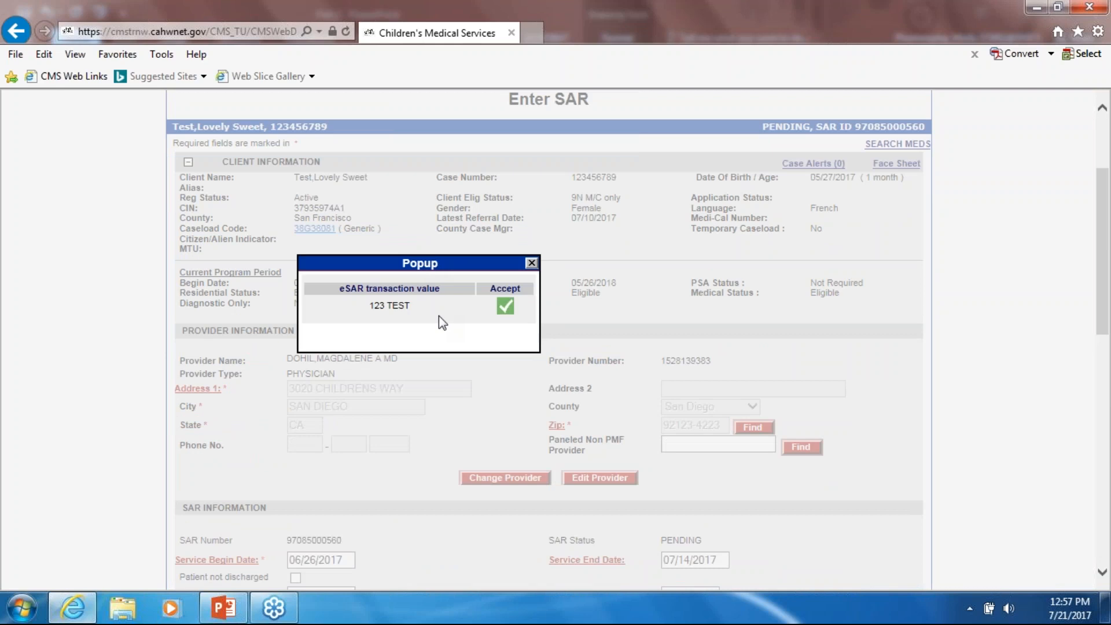
click(506, 307)
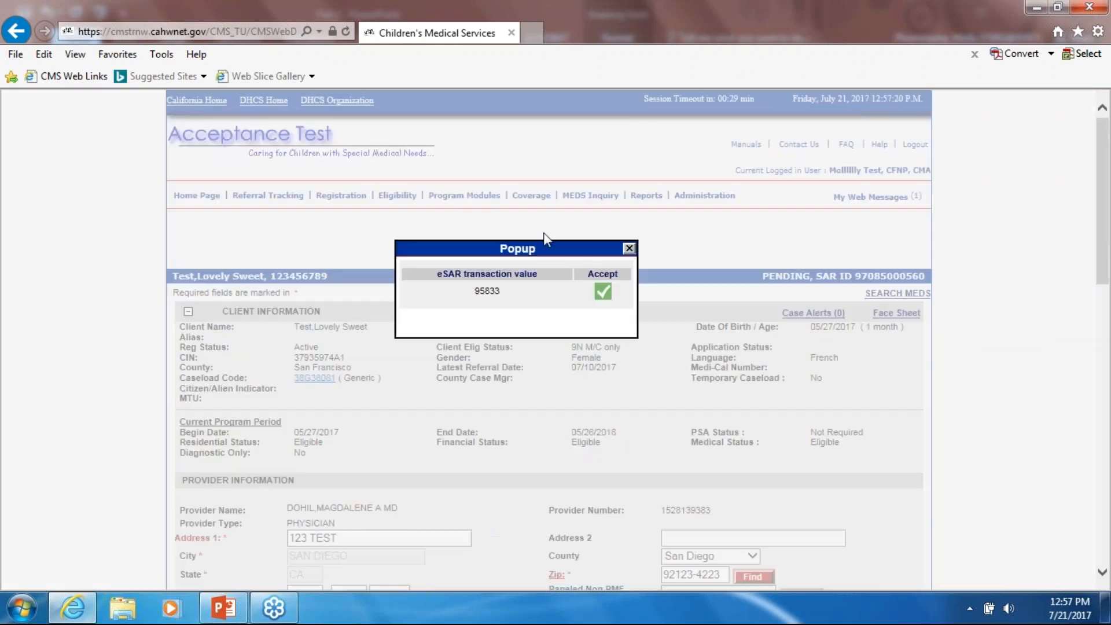
click(603, 292)
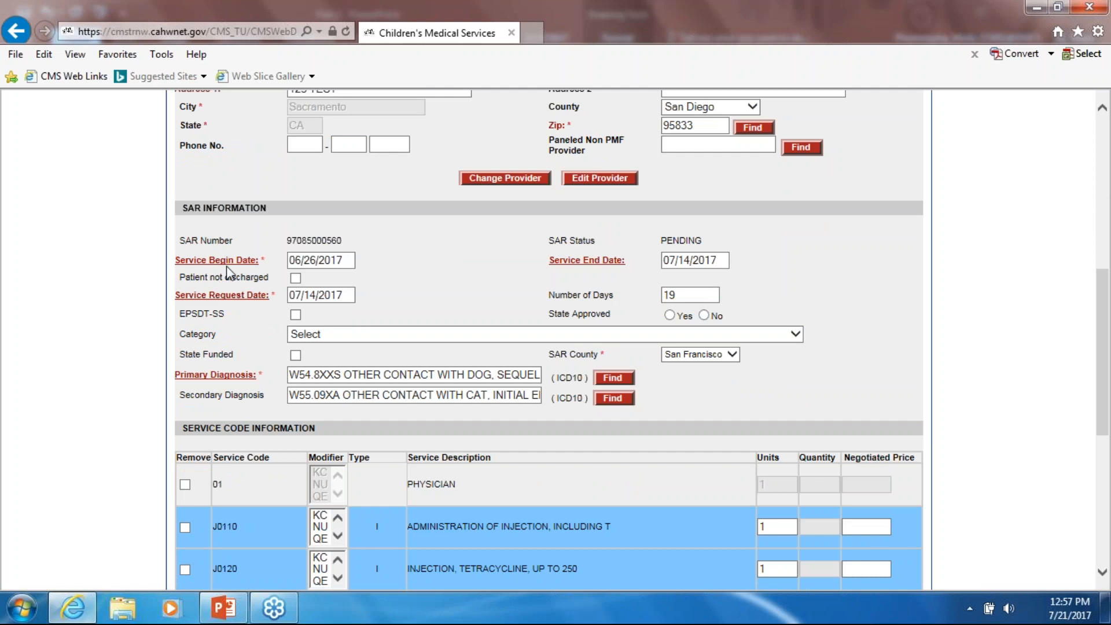
- Accept the eSAR service begin date 06/19/2017, making the SAR 26 days long
click(227, 264)
scroll(475, 341, down, 3)
scroll(512, 313, up, 1)
scroll(513, 313, up, 2)
drag(503, 248, 443, 464)
scroll(445, 460, down, 4)
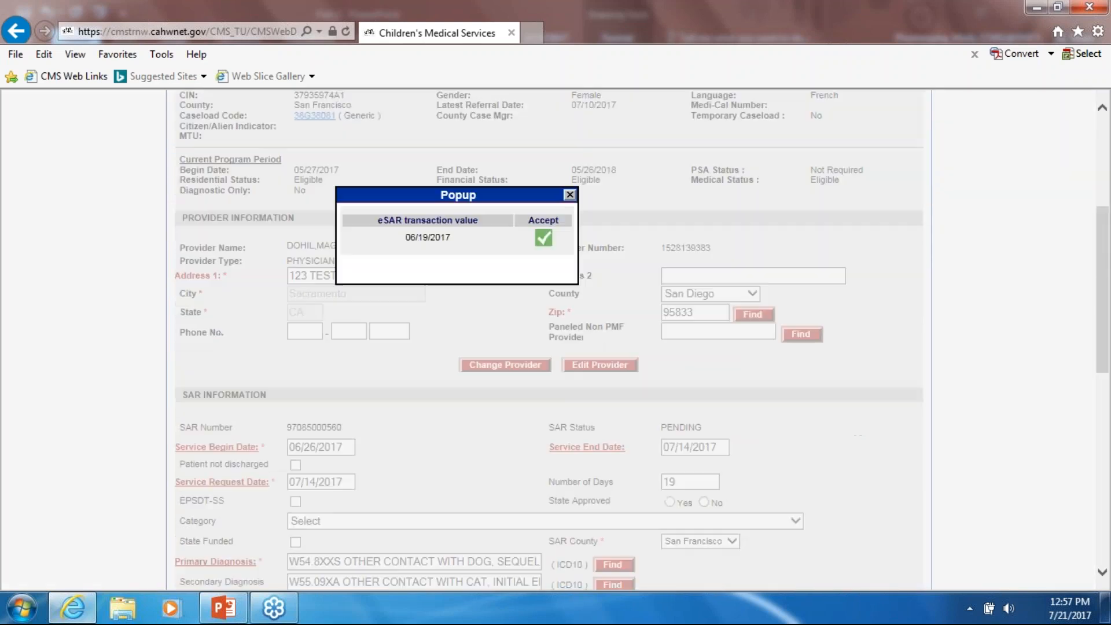
drag(493, 155, 514, 223)
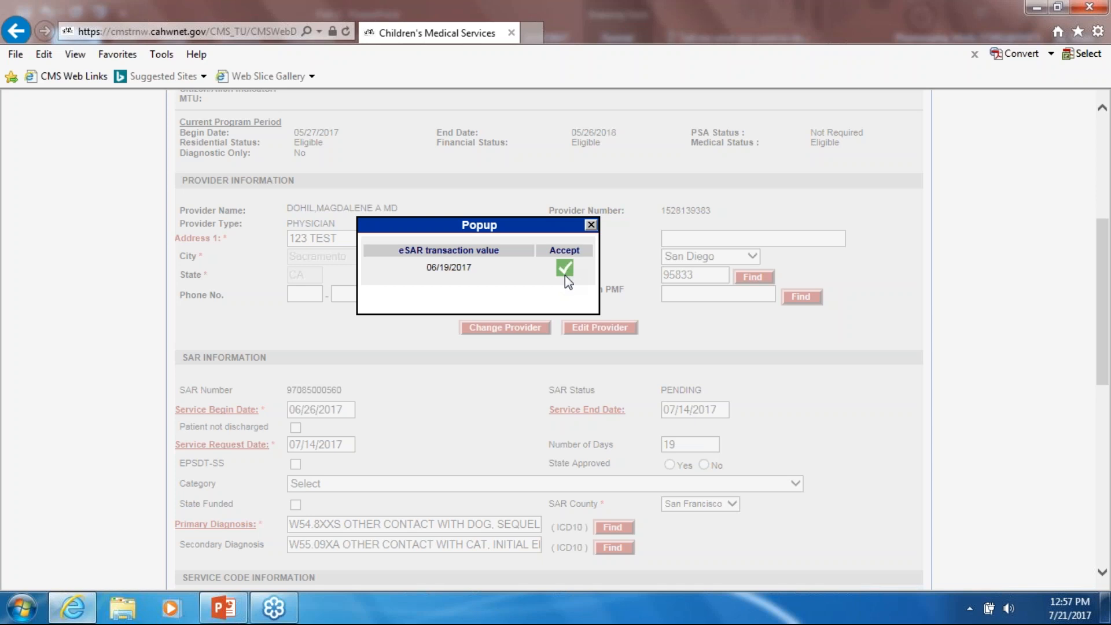
drag(565, 277, 567, 278)
click(564, 271)
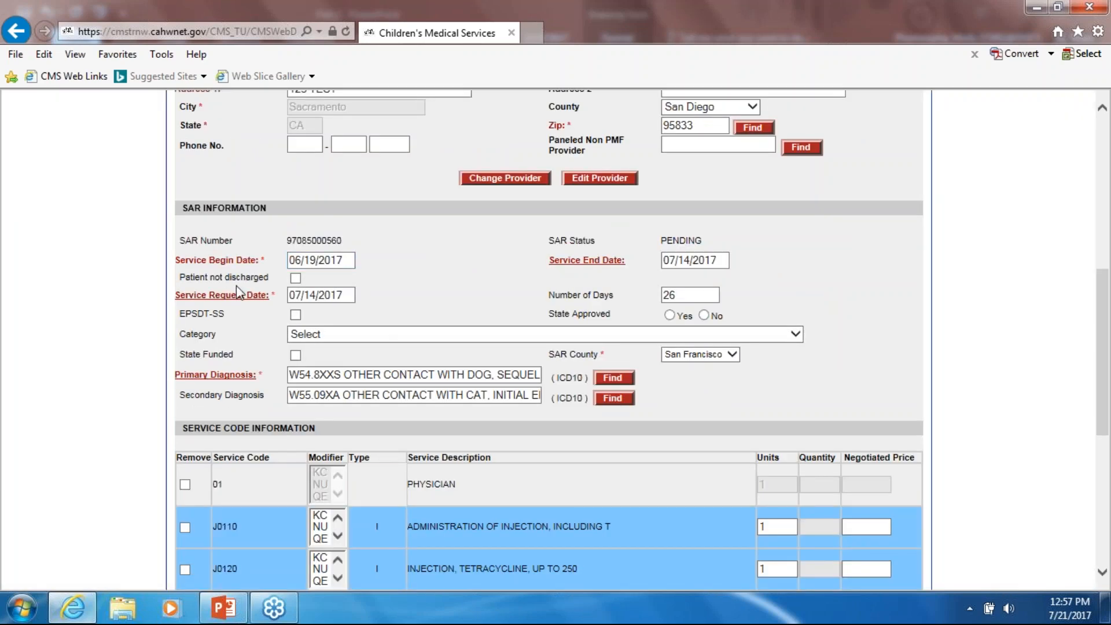
click(612, 268)
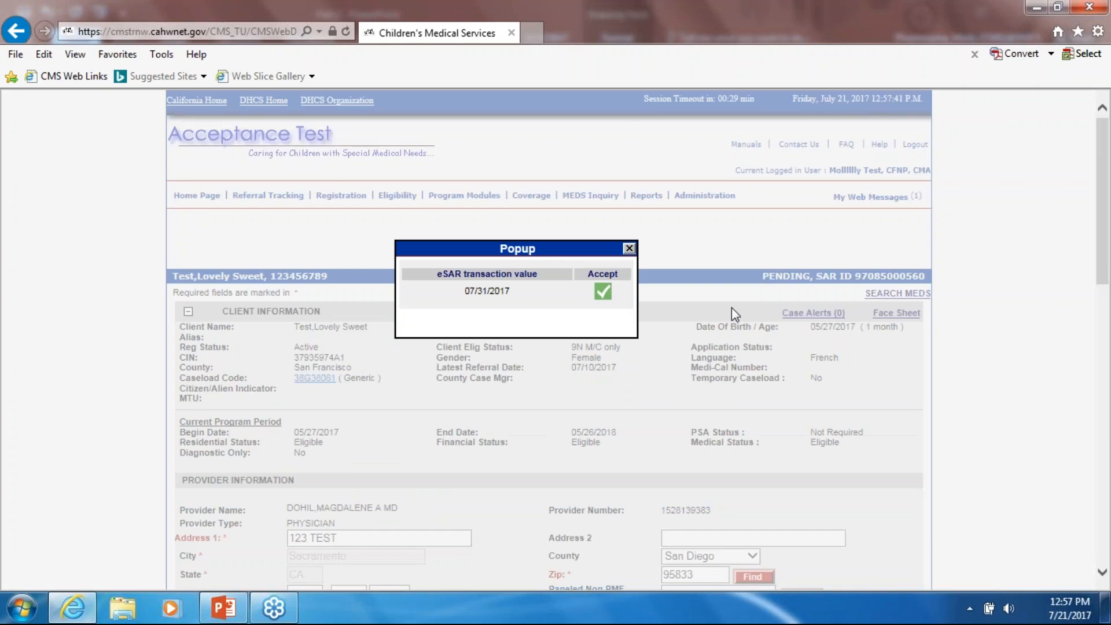
- Accept the eSAR service end date 07/31/2017, extending the SAR to 43 days
scroll(570, 232, down, 2)
drag(563, 97, 680, 291)
scroll(658, 298, down, 3)
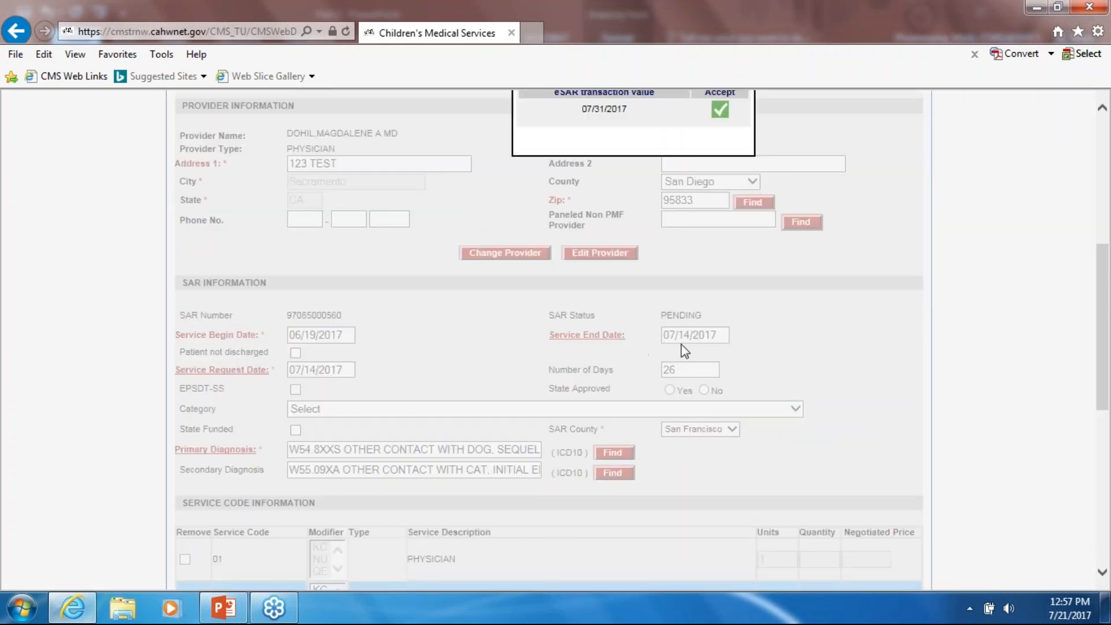
scroll(643, 250, up, 3)
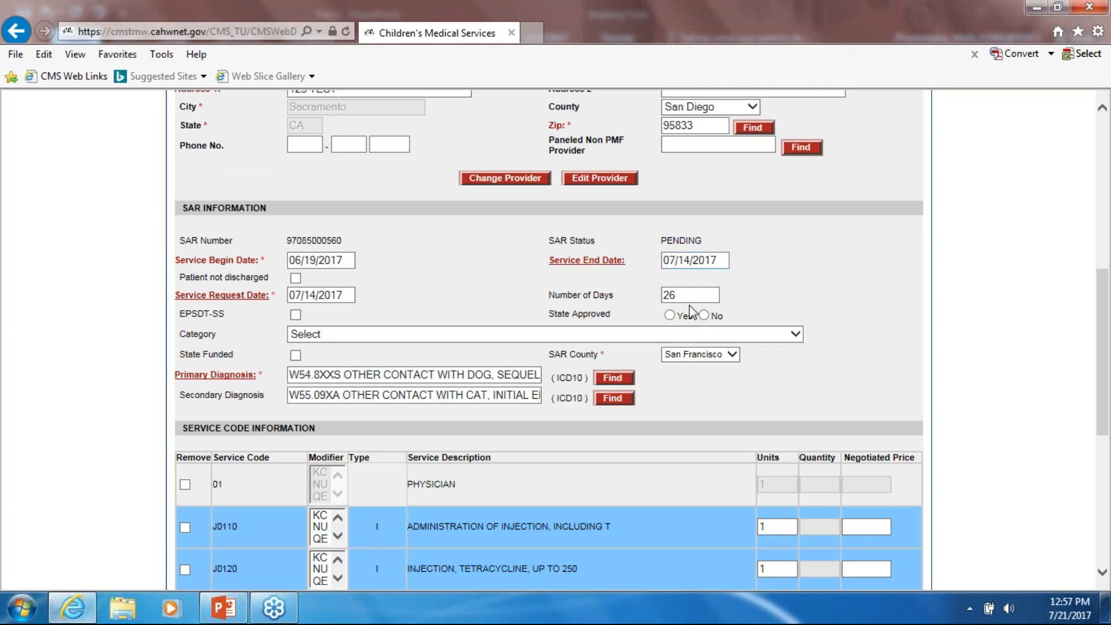
click(597, 263)
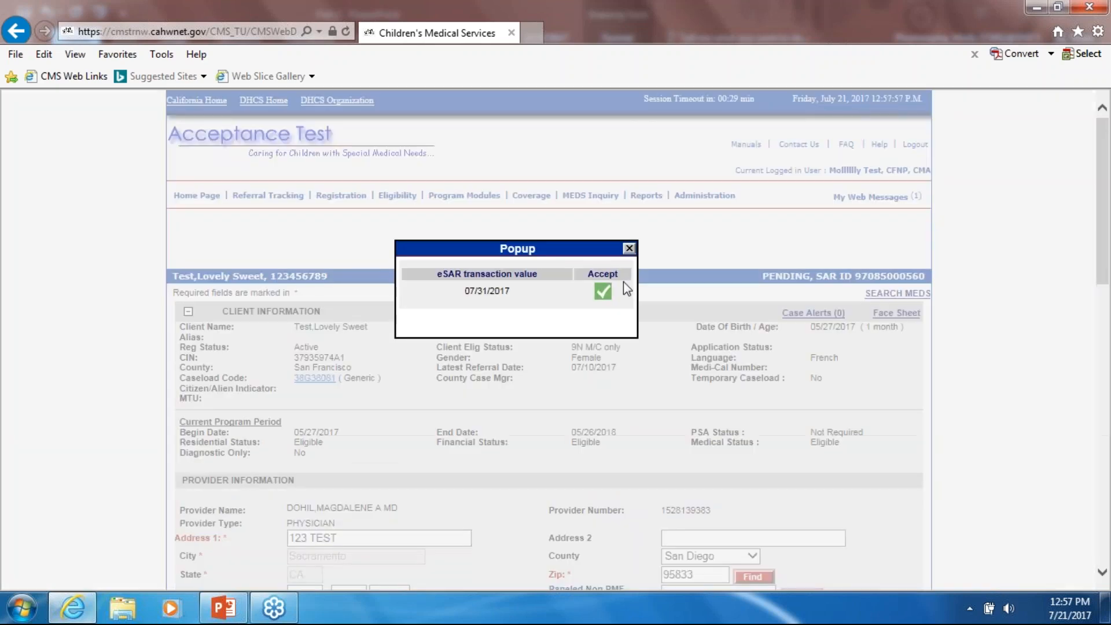
click(603, 291)
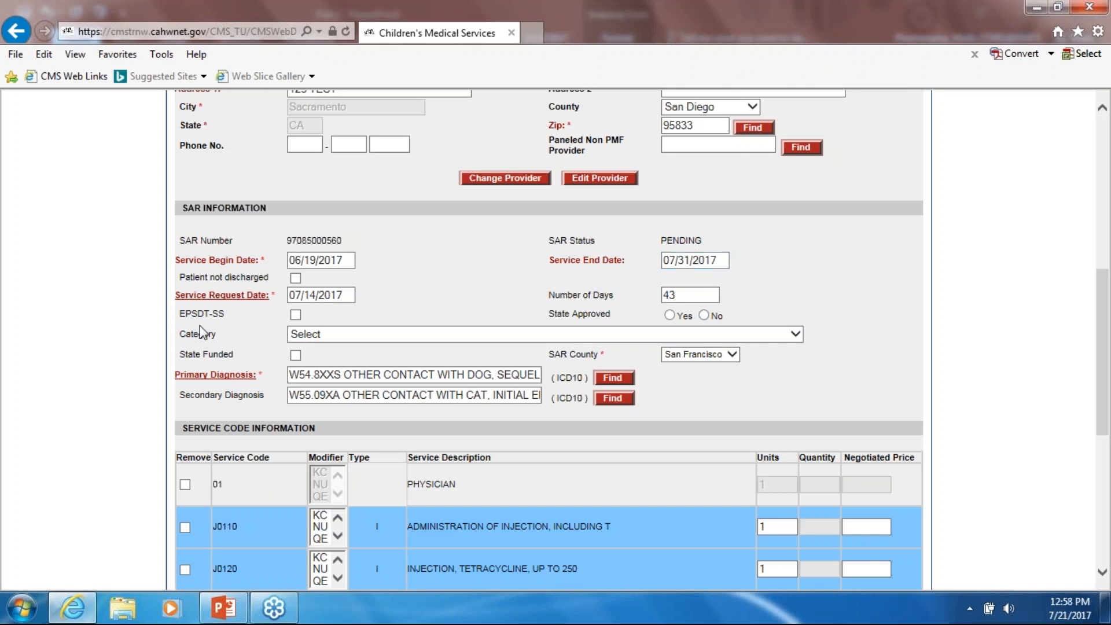
- Leave the other eSAR date 07/21/2017 unaccepted and move down to Primary Diagnosis
click(254, 295)
scroll(524, 323, down, 3)
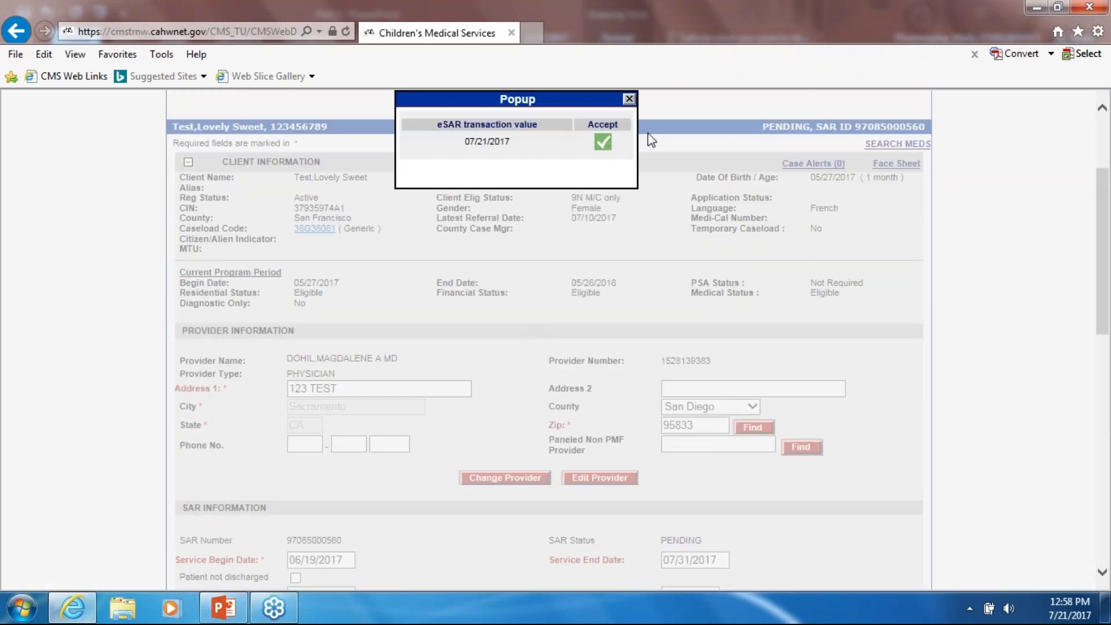
click(630, 98)
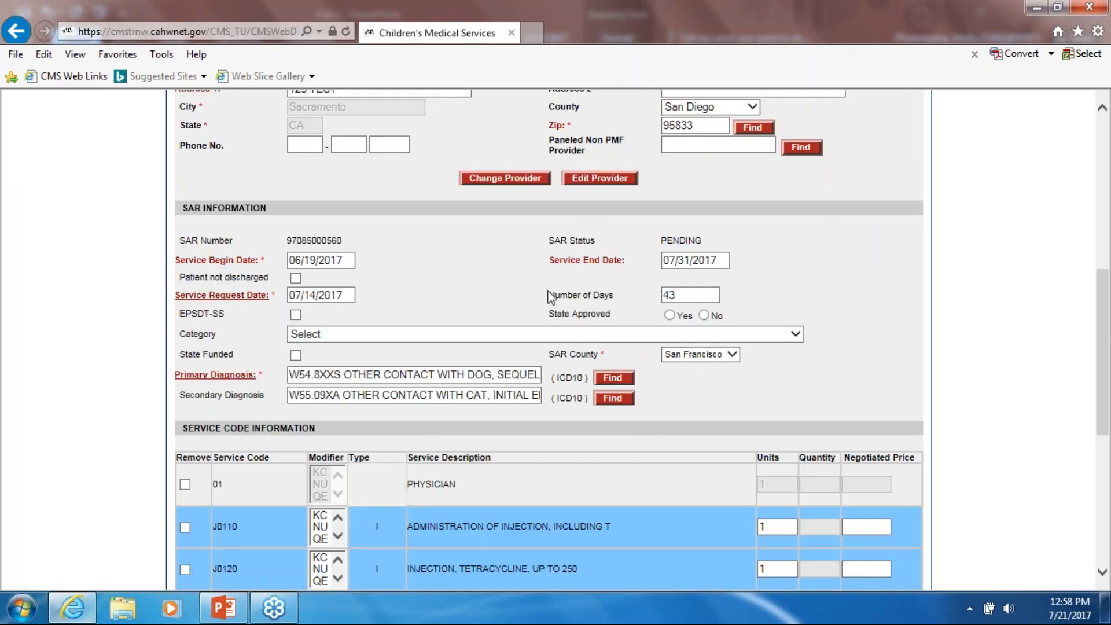
scroll(550, 299, down, 1)
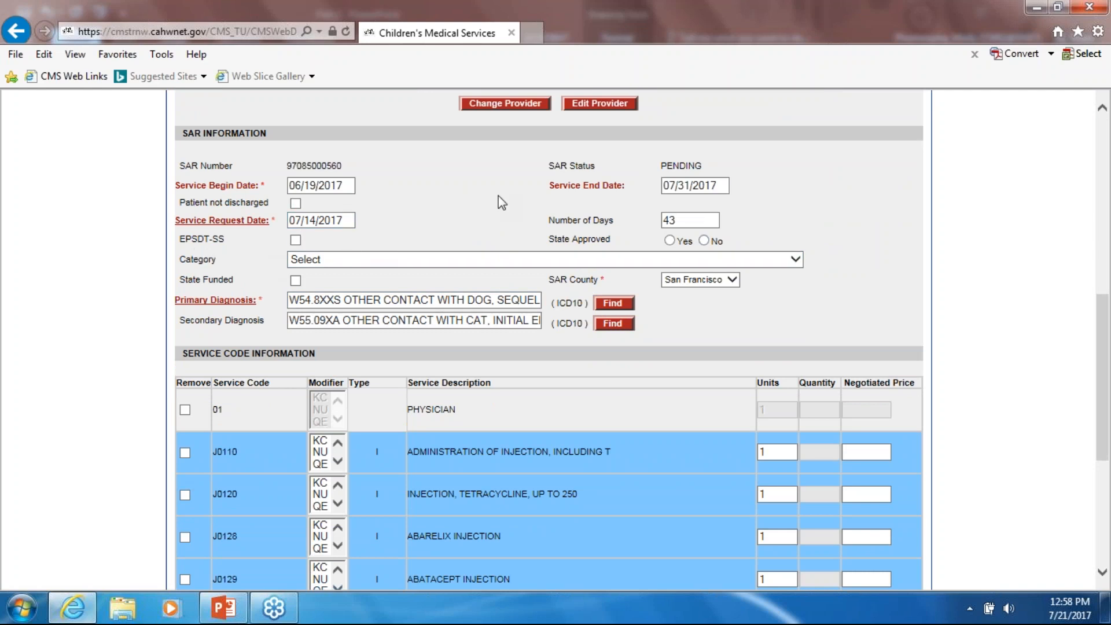
scroll(294, 296, down, 2)
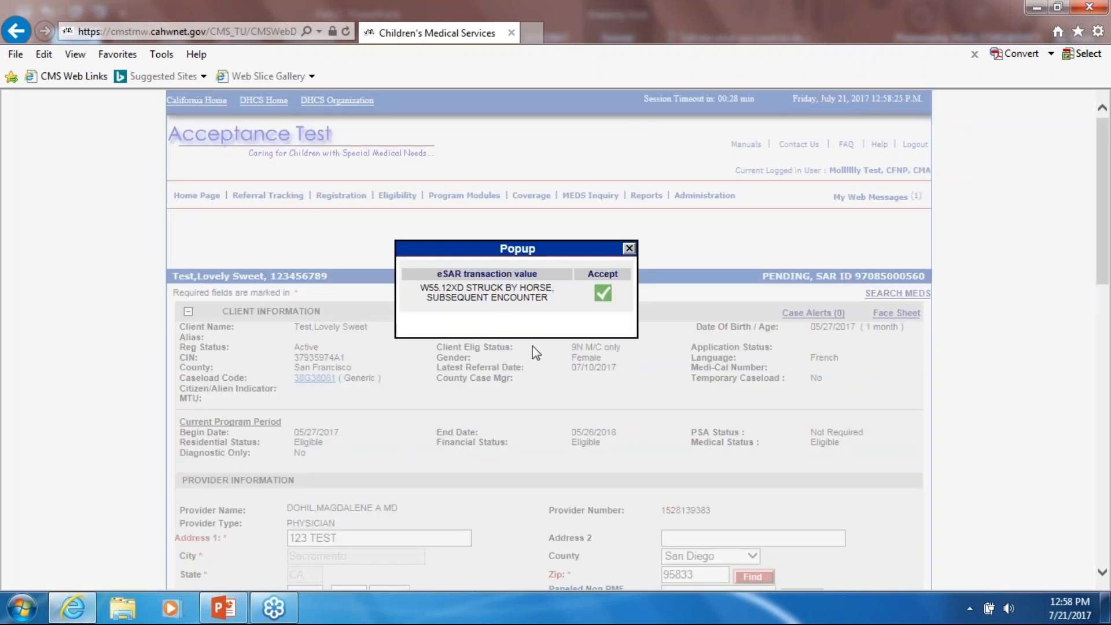
- Accept W55.12XD (struck by horse) as the SAR's primary diagnosis
scroll(518, 317, down, 2)
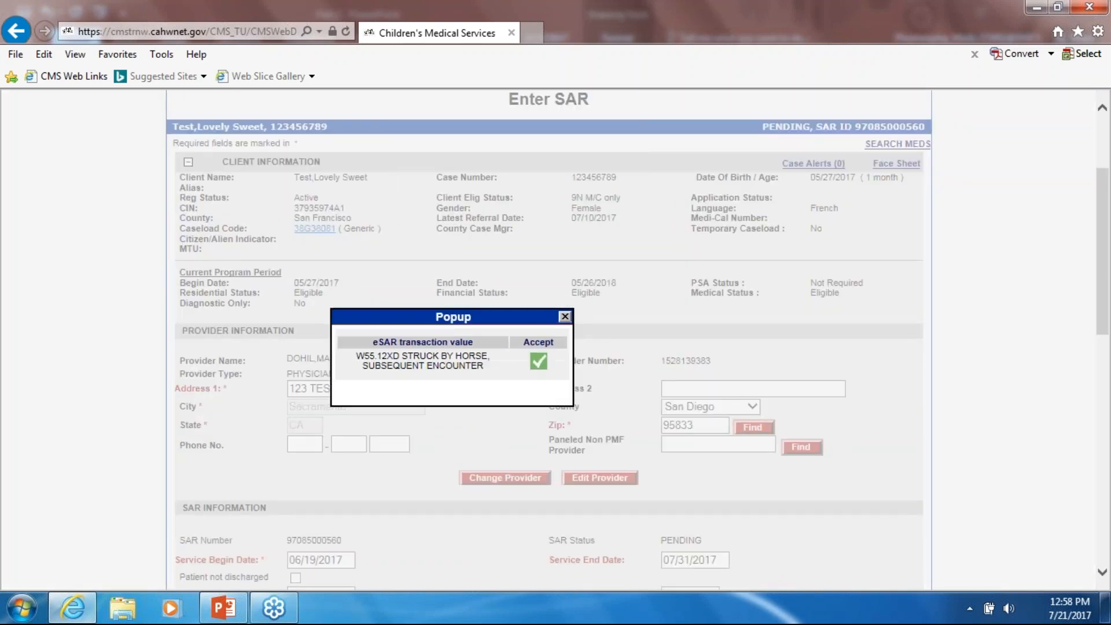
scroll(463, 228, down, 5)
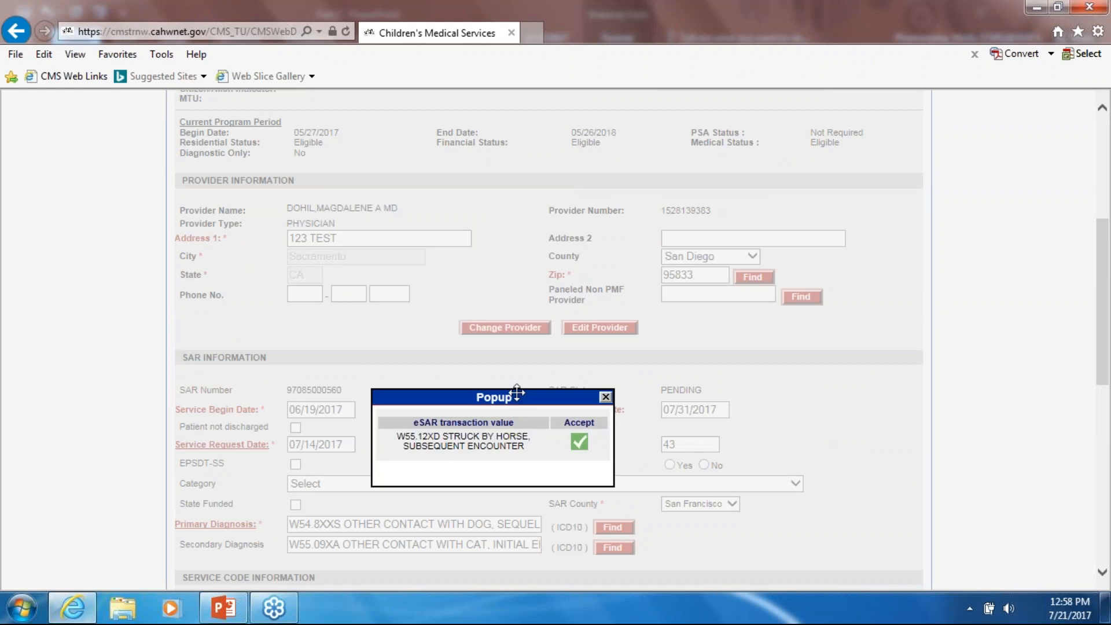
scroll(402, 387, down, 1)
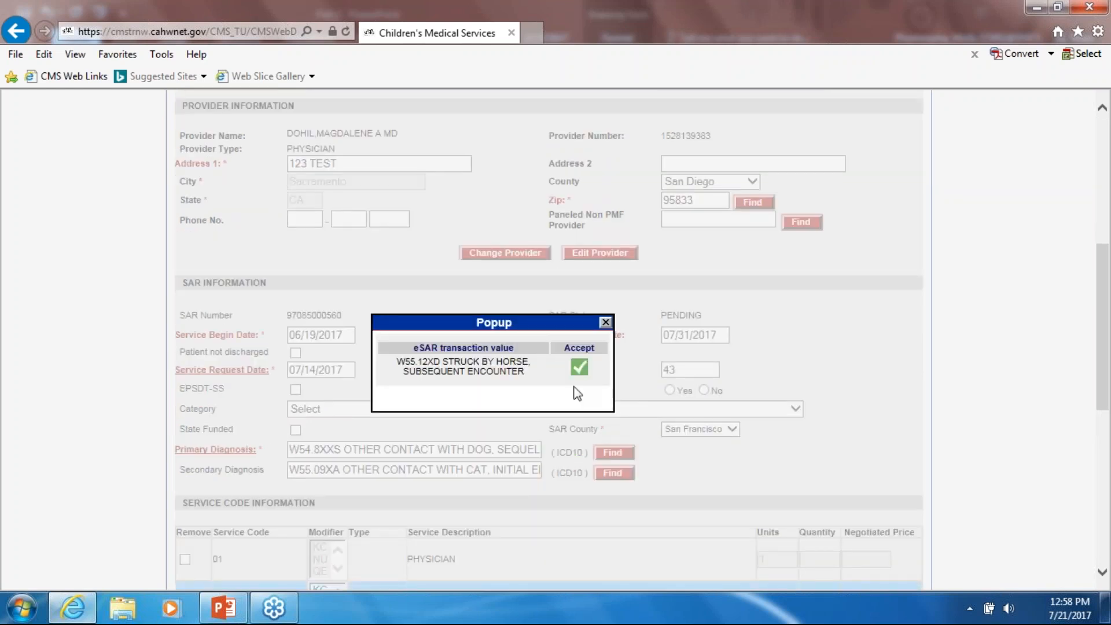
click(579, 367)
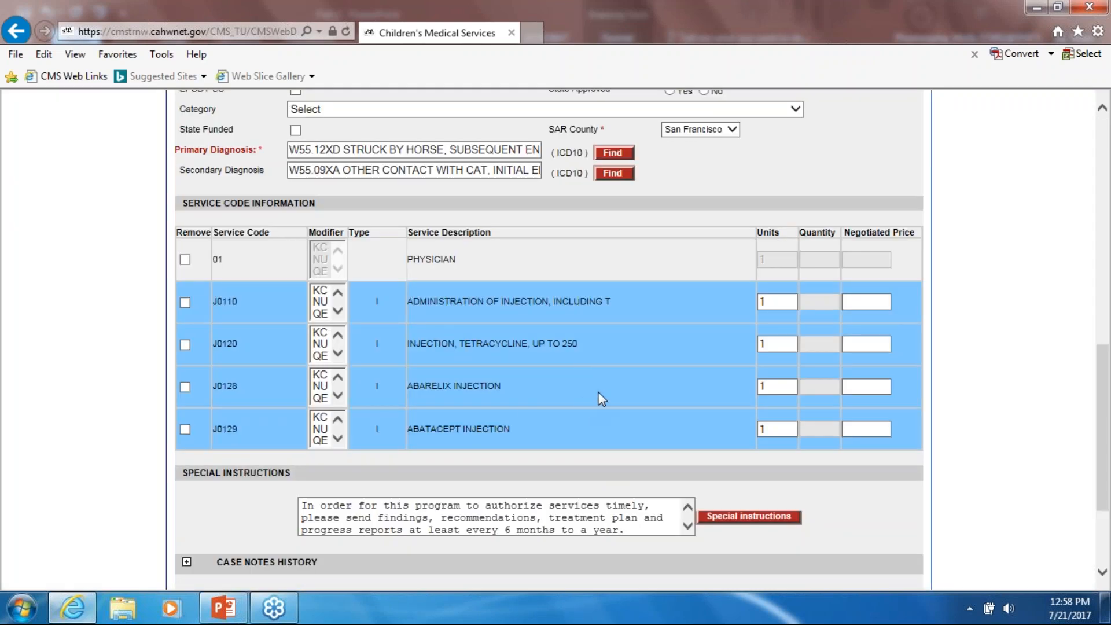
- Mark services J0120, J0128 and J0129 for removal, keeping 01 and J0110
scroll(591, 399, down, 3)
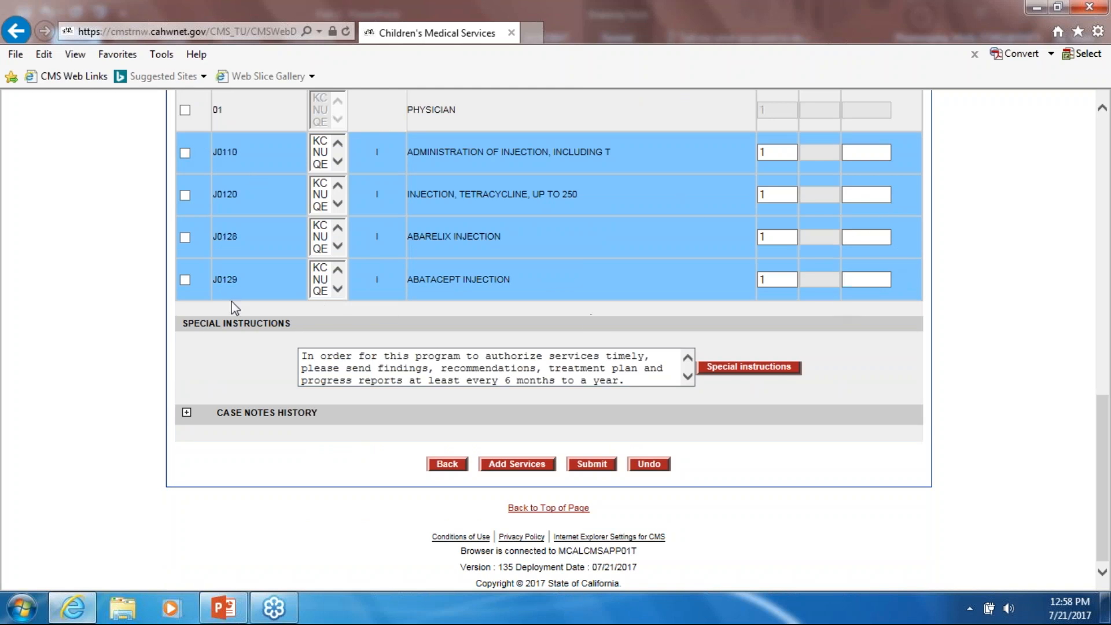
click(184, 279)
click(185, 238)
click(185, 195)
click(185, 153)
click(184, 154)
- Submit the edited SAR, skip the case note narrative, and return to the client's SAR list
click(594, 467)
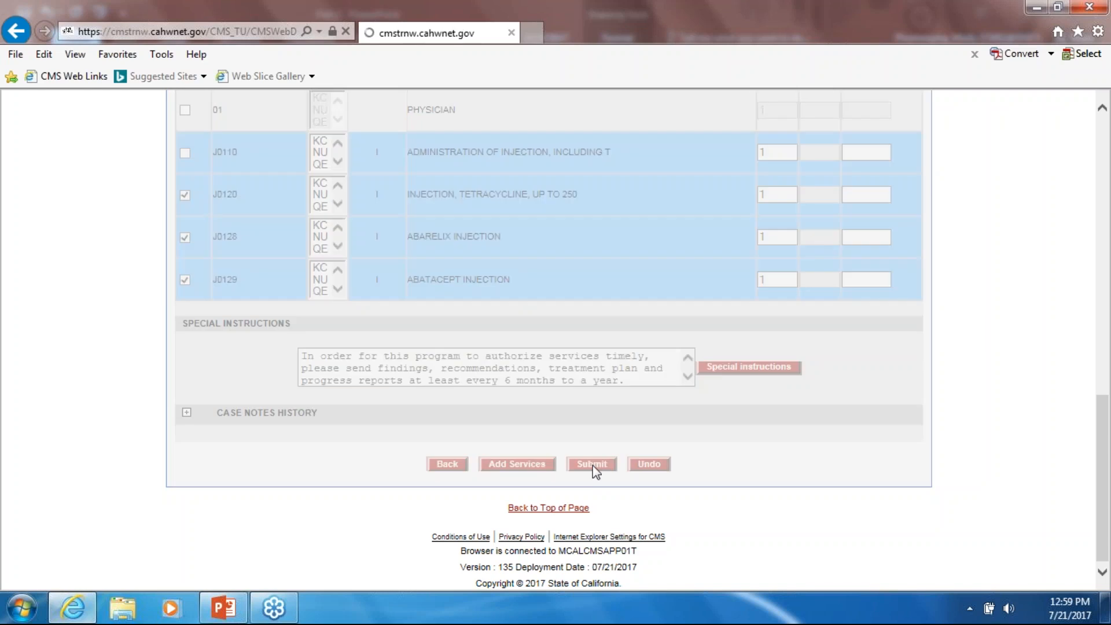
scroll(578, 399, down, 5)
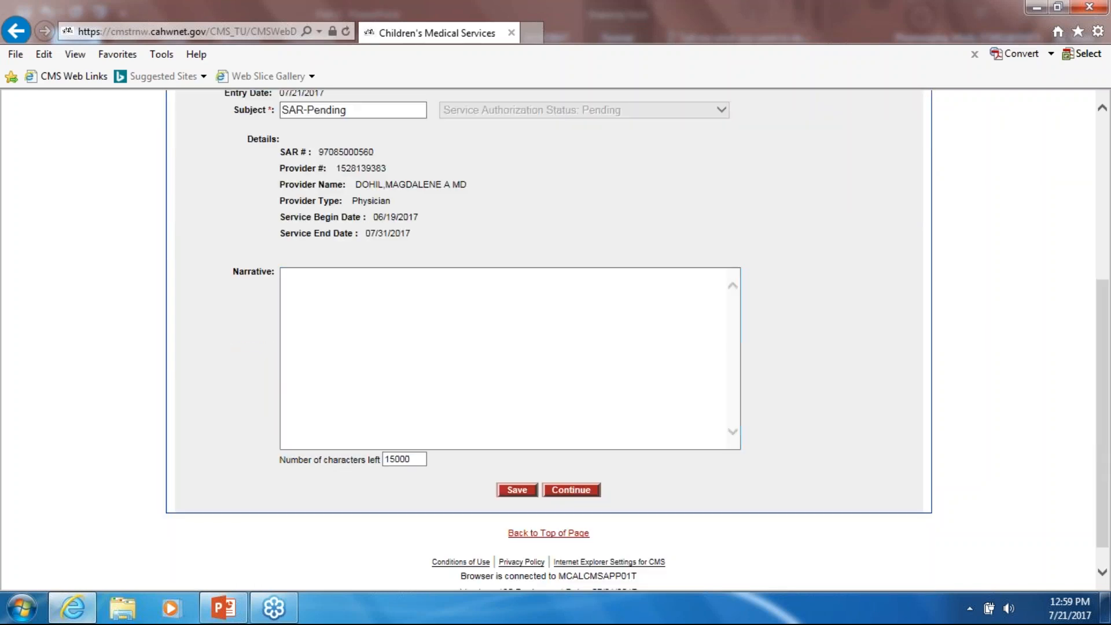
click(572, 496)
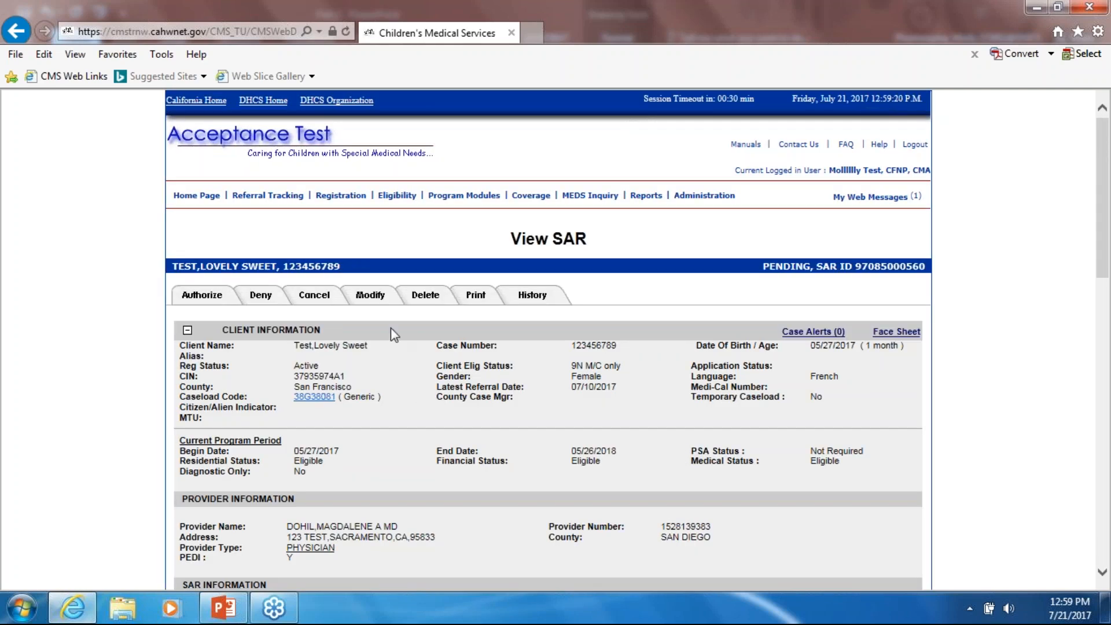
scroll(668, 280, down, 6)
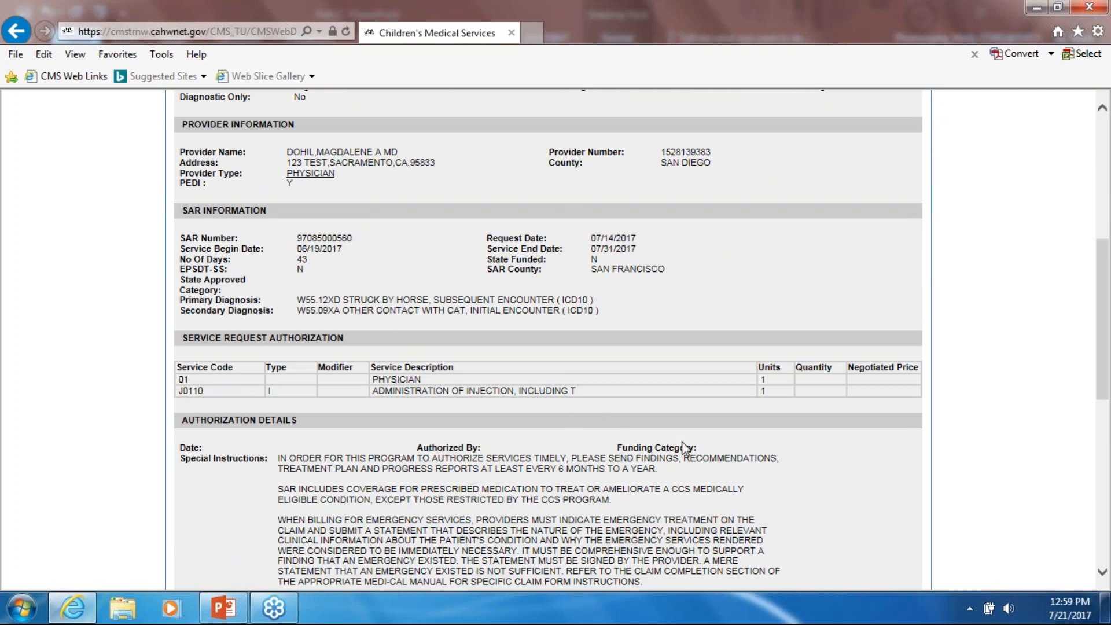
scroll(685, 448, down, 5)
scroll(677, 450, up, 11)
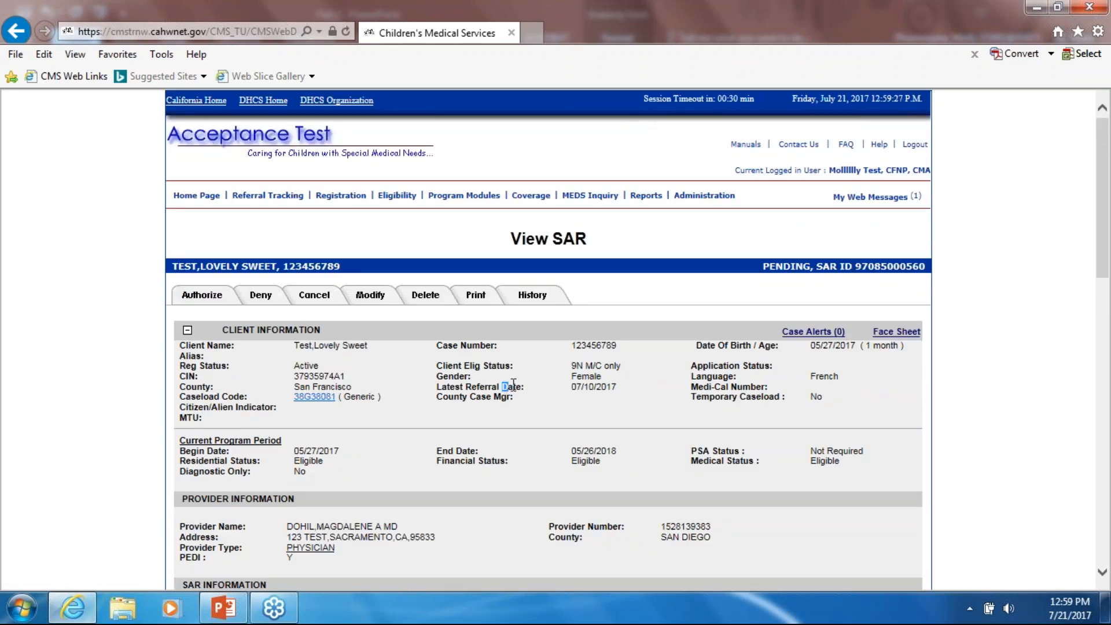
scroll(506, 386, down, 13)
click(400, 463)
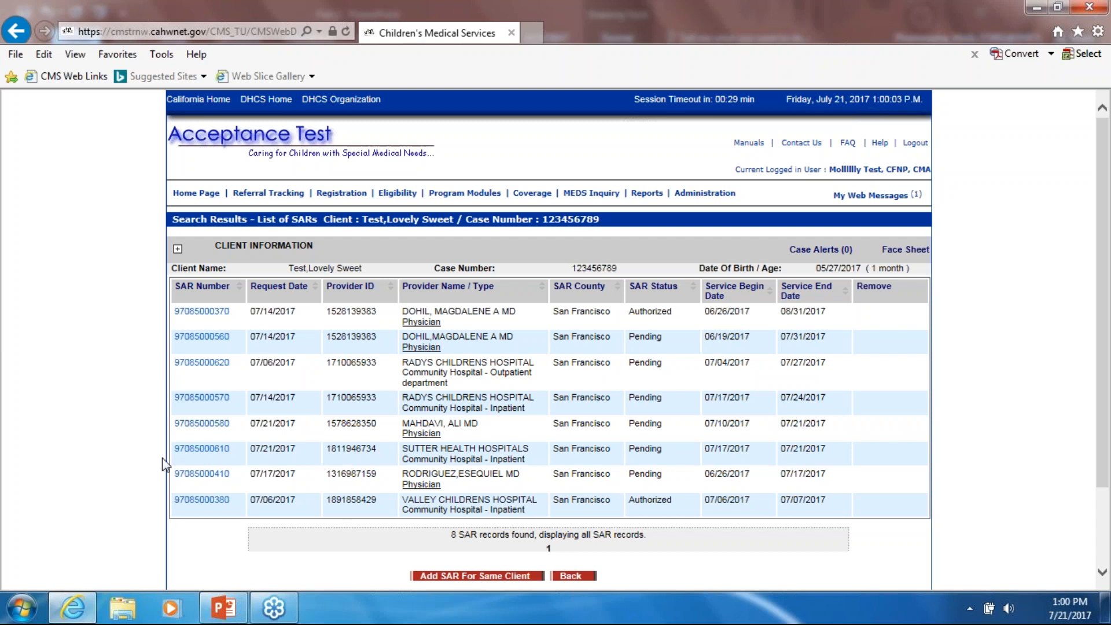
click(191, 476)
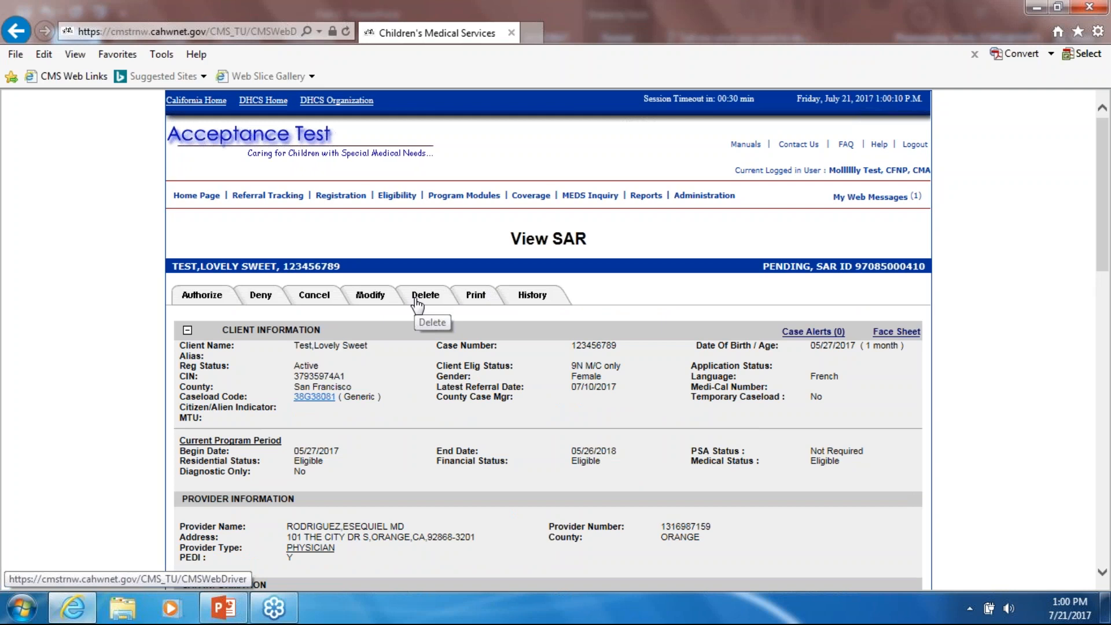
- Start deleting the SAR and select Date of Birth Follows, Date of Death Precedes and Input Errors
click(417, 302)
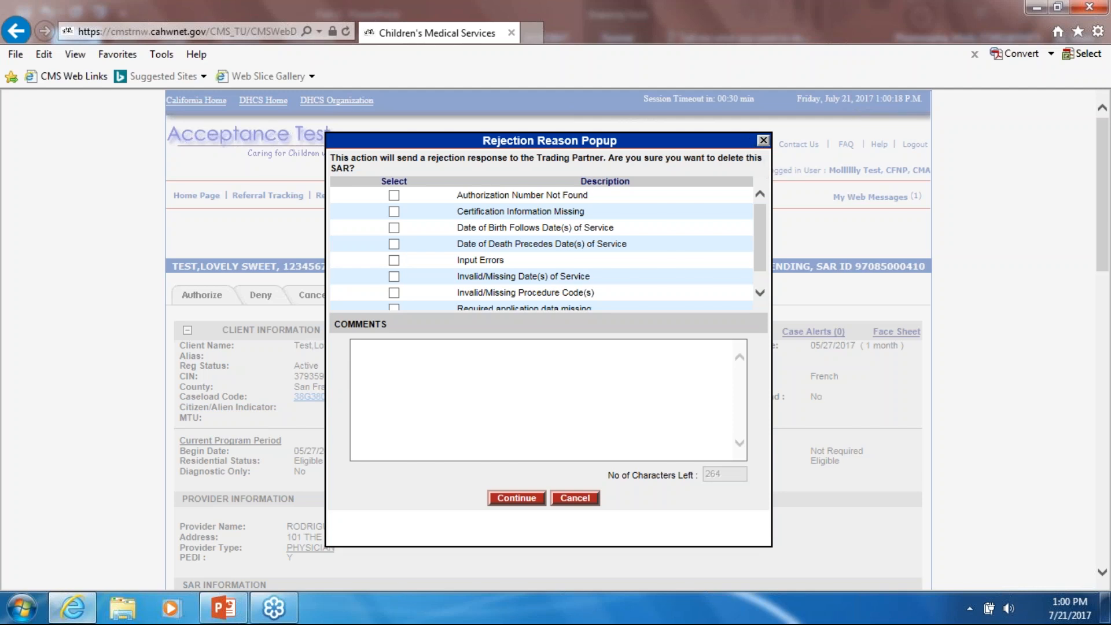
drag(640, 142, 680, 152)
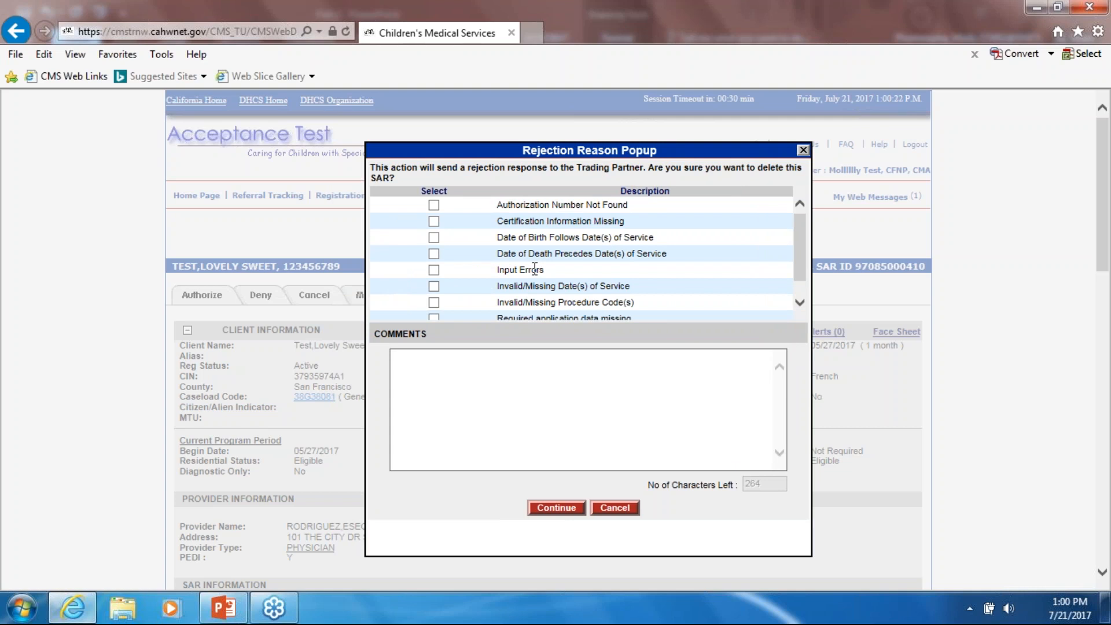
scroll(535, 269, down, 4)
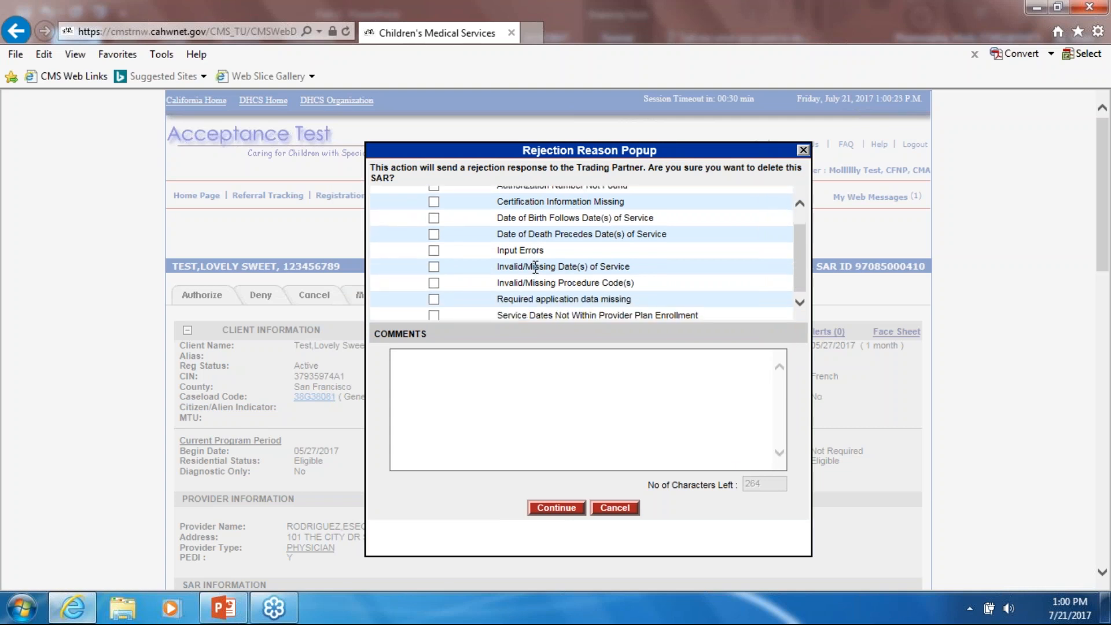
scroll(522, 267, up, 1)
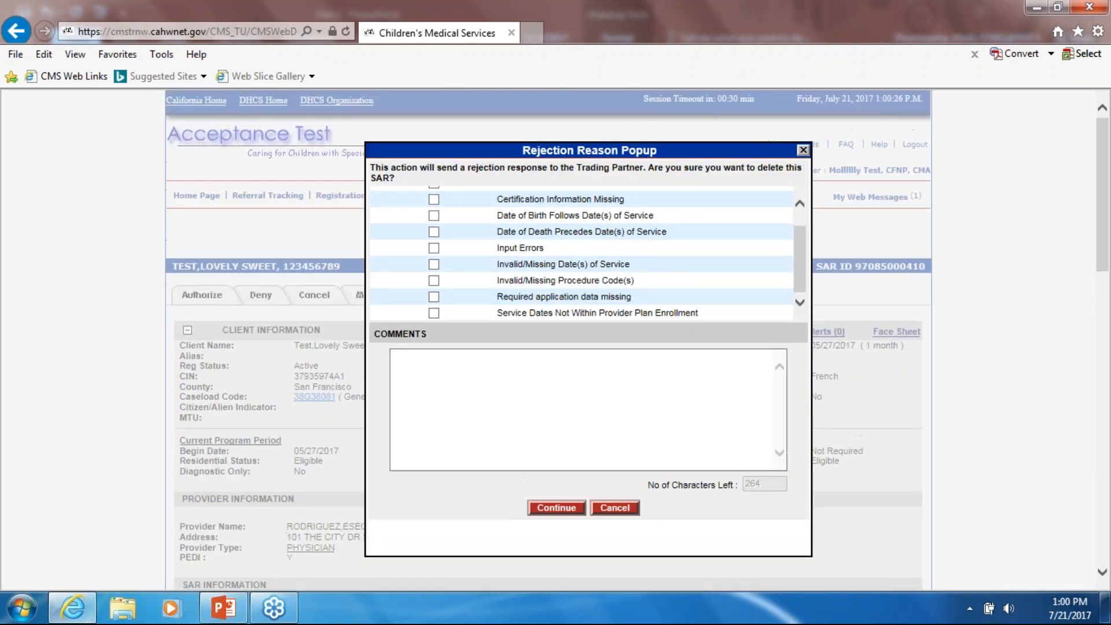
click(434, 215)
click(434, 232)
click(434, 248)
- Add a comment explaining why the pending SAR is being deleted and confirm the deletion
click(431, 384)
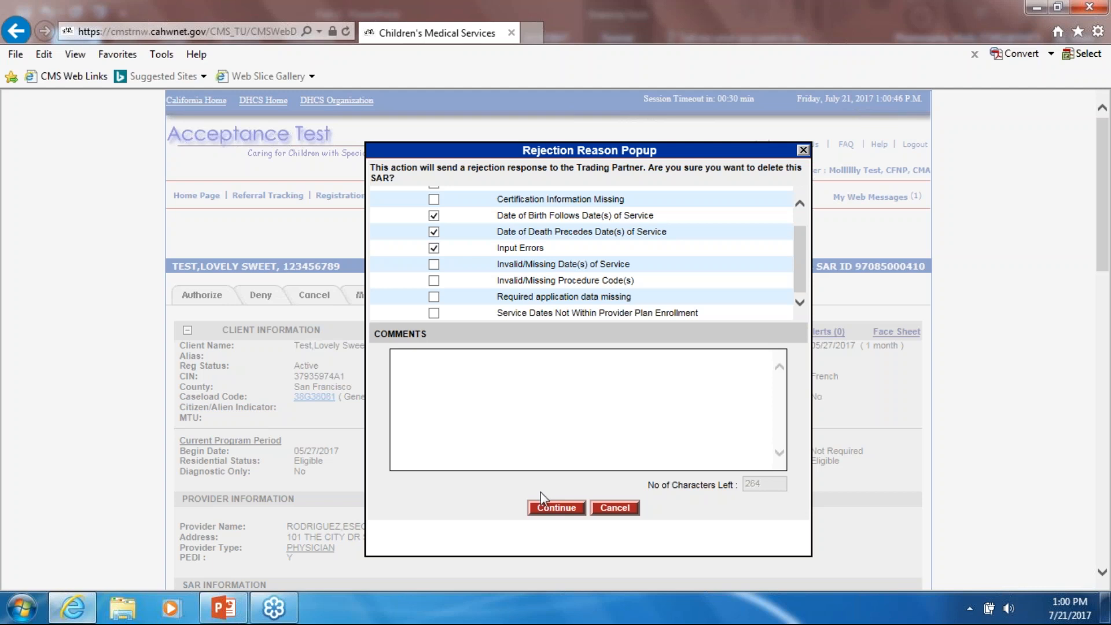
text(this is my note)
key(BackSpace)
key(BackSpace)
key(BackSpace)
key(BackSpace)
text(note of)
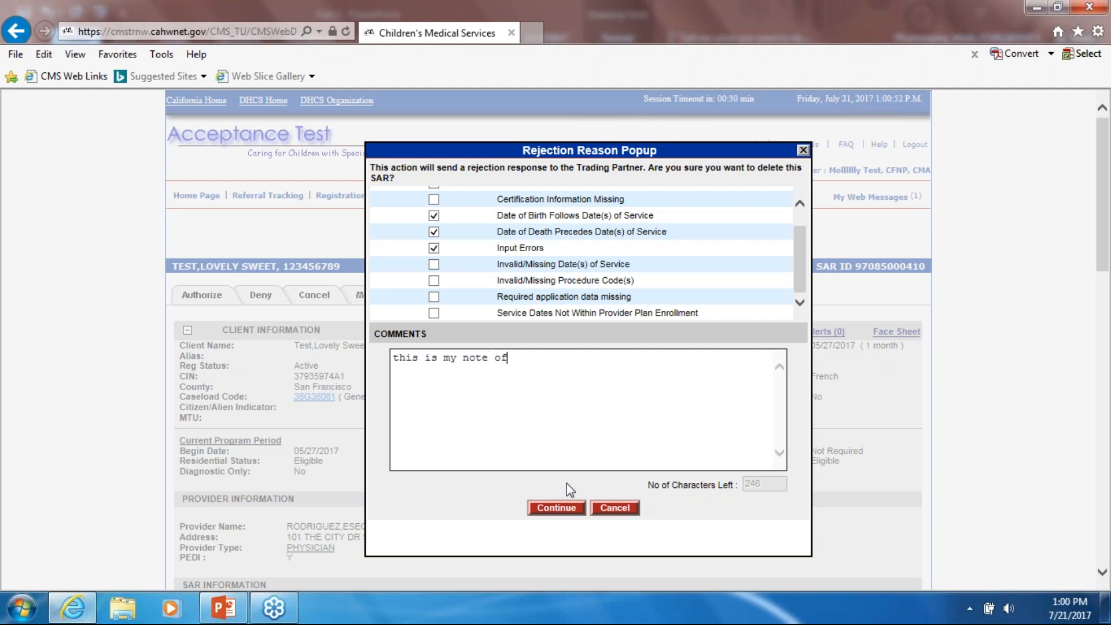
text( why i'm deleting this pending )
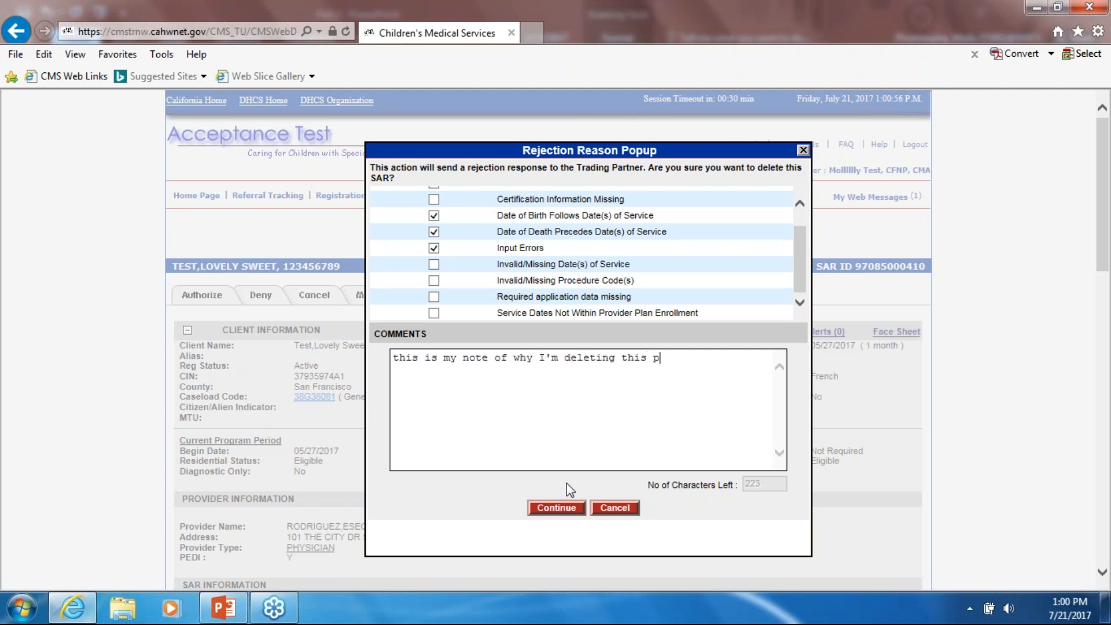
text(sr)
key(BackSpace)
key(BackSpace)
text(l)
key(BackSpace)
text(SAR)
click(553, 509)
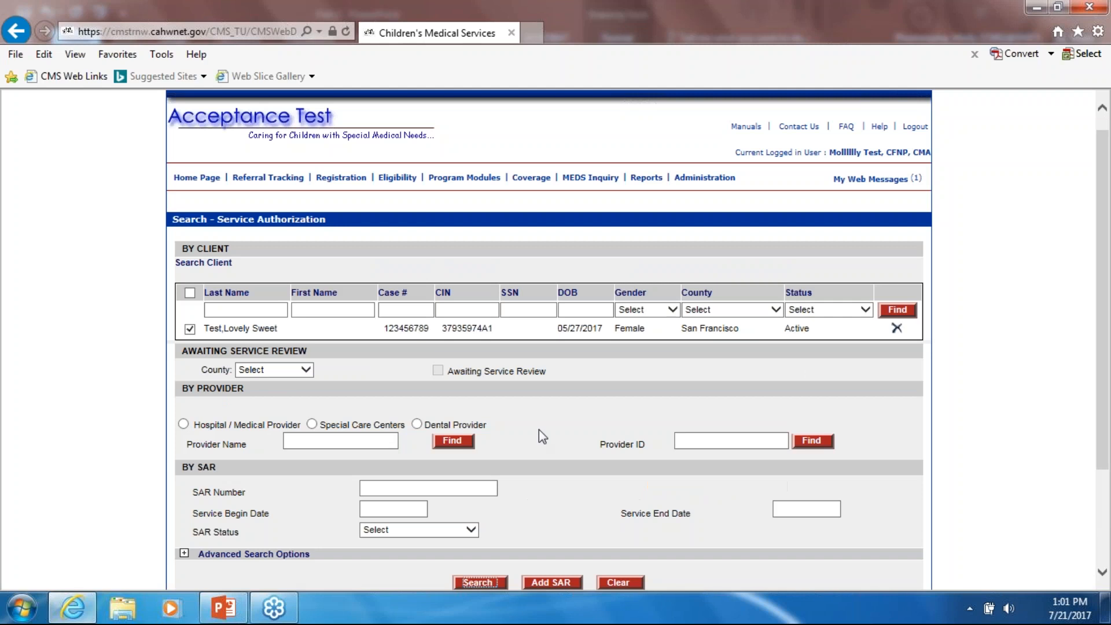
scroll(552, 429, down, 1)
click(484, 508)
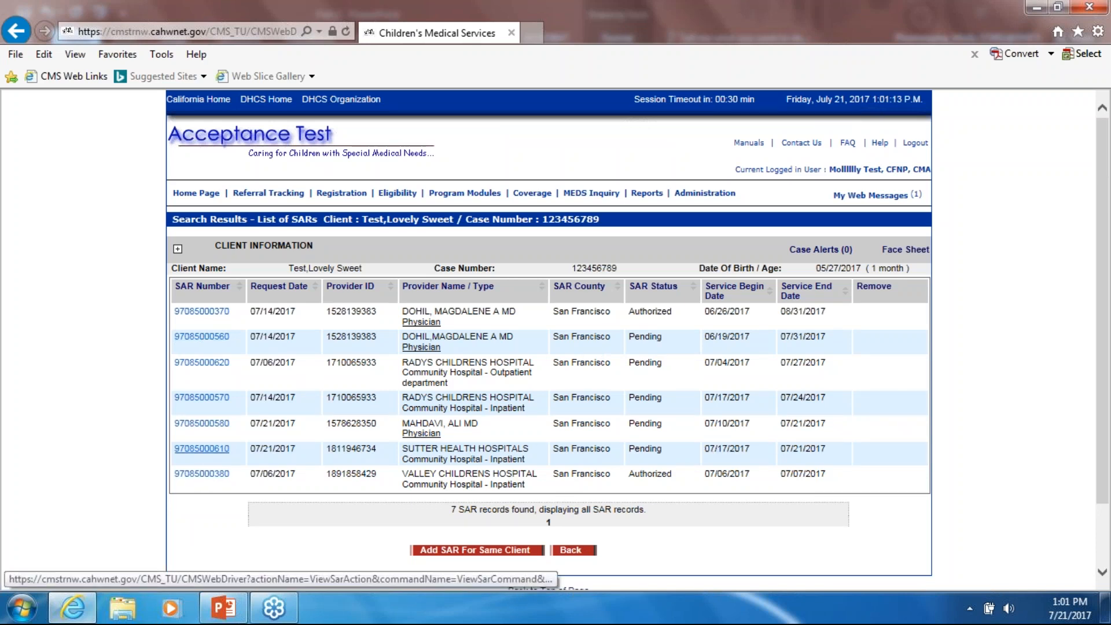
click(207, 451)
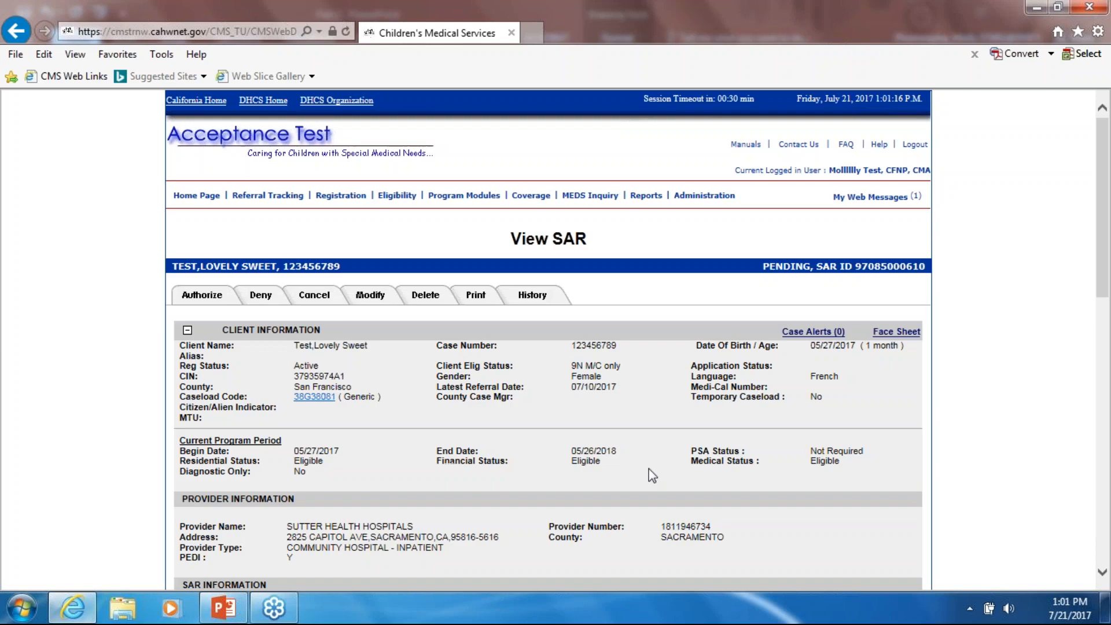
click(420, 298)
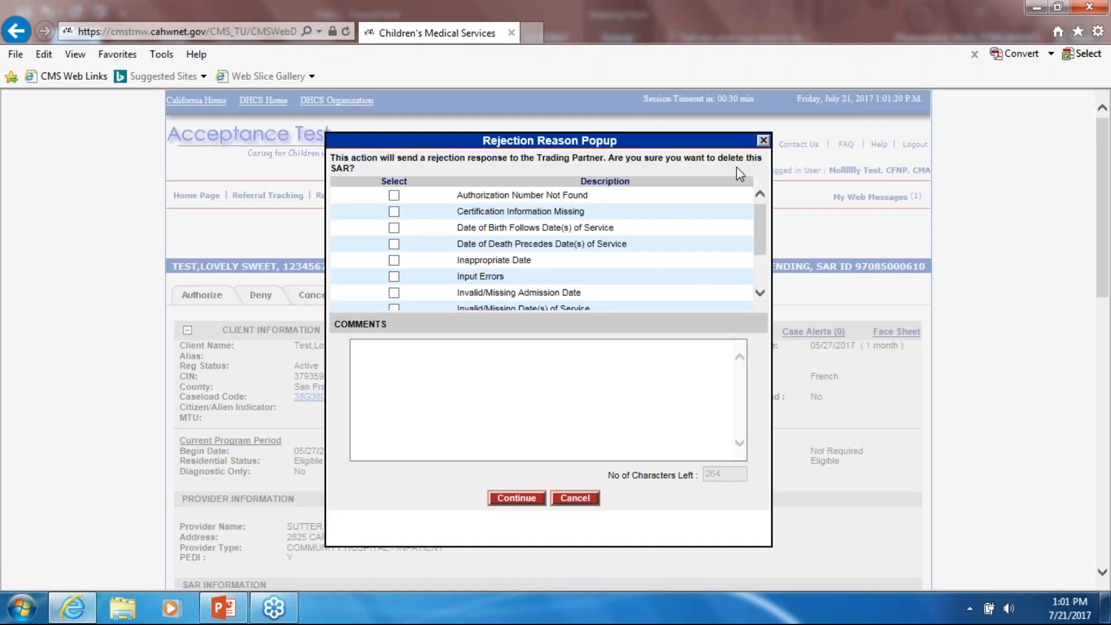
click(763, 141)
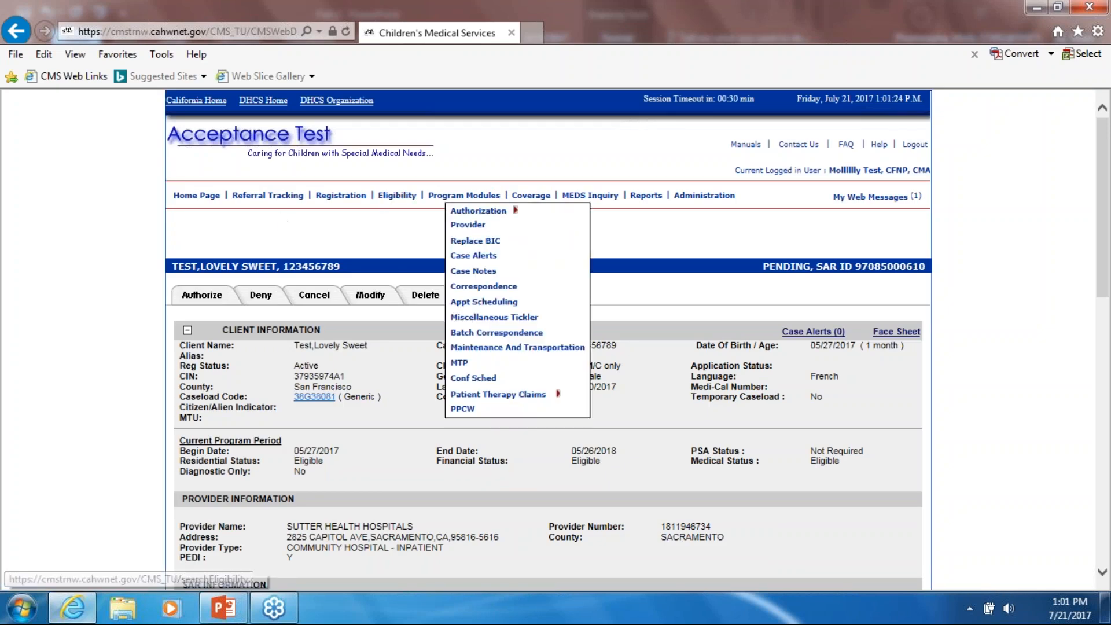
- Find the client by case number in Service Authorization and search their SARs
click(466, 210)
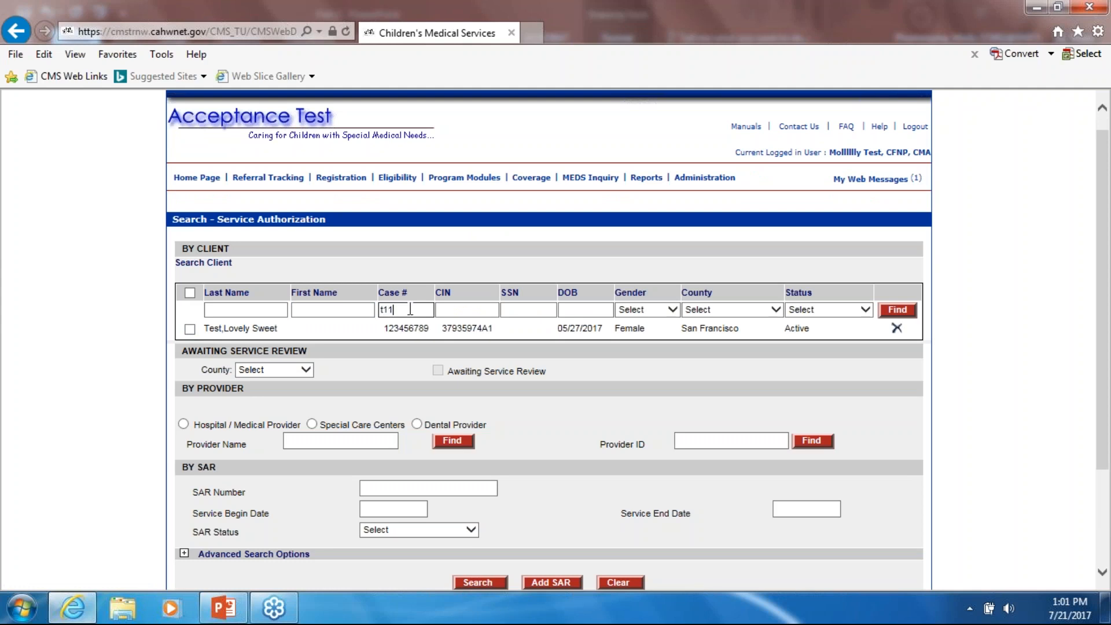
click(410, 310)
key(Return)
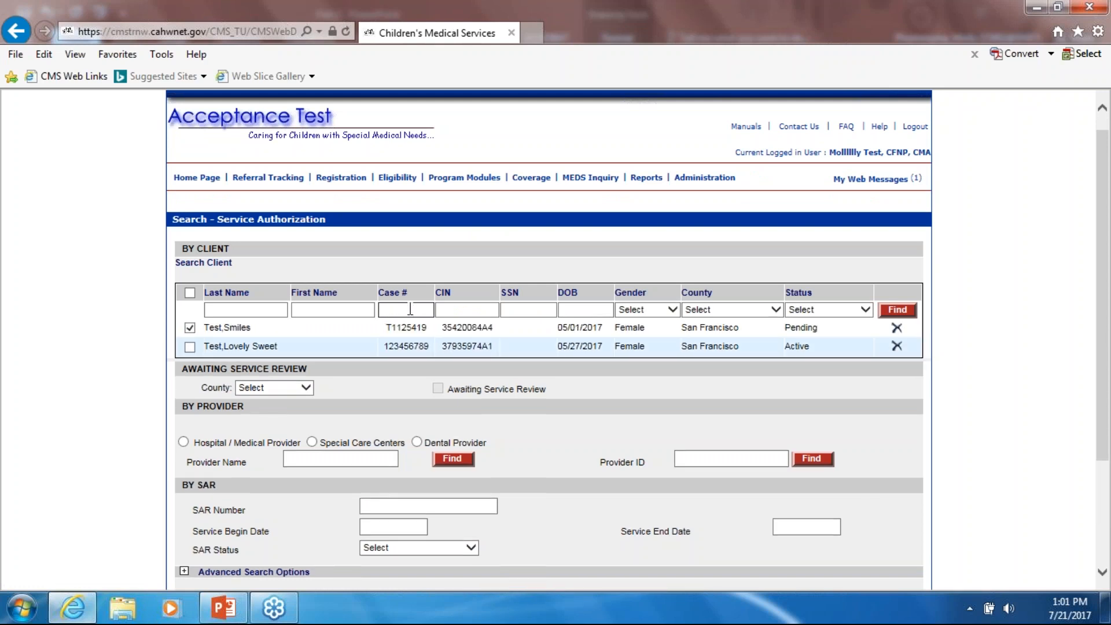
scroll(410, 310, down, 3)
click(480, 447)
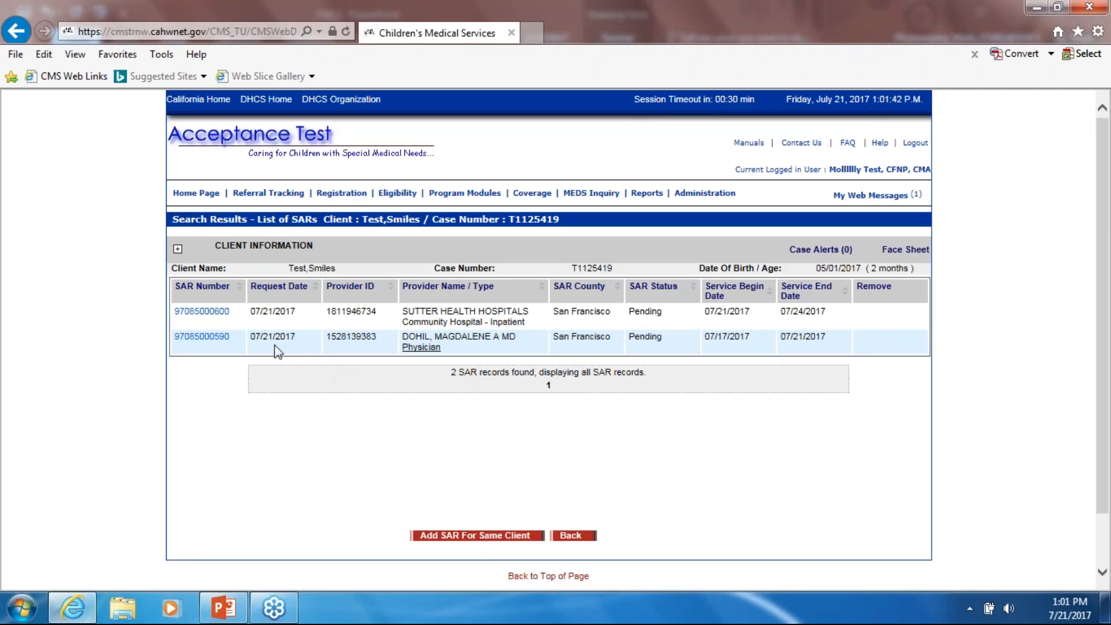
click(210, 342)
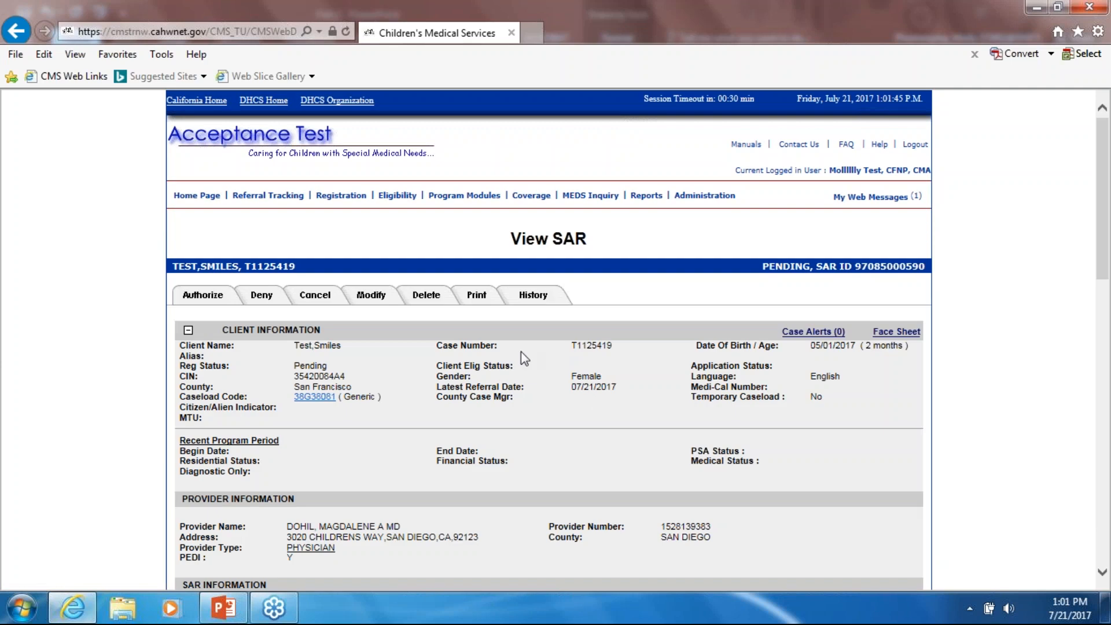
click(427, 295)
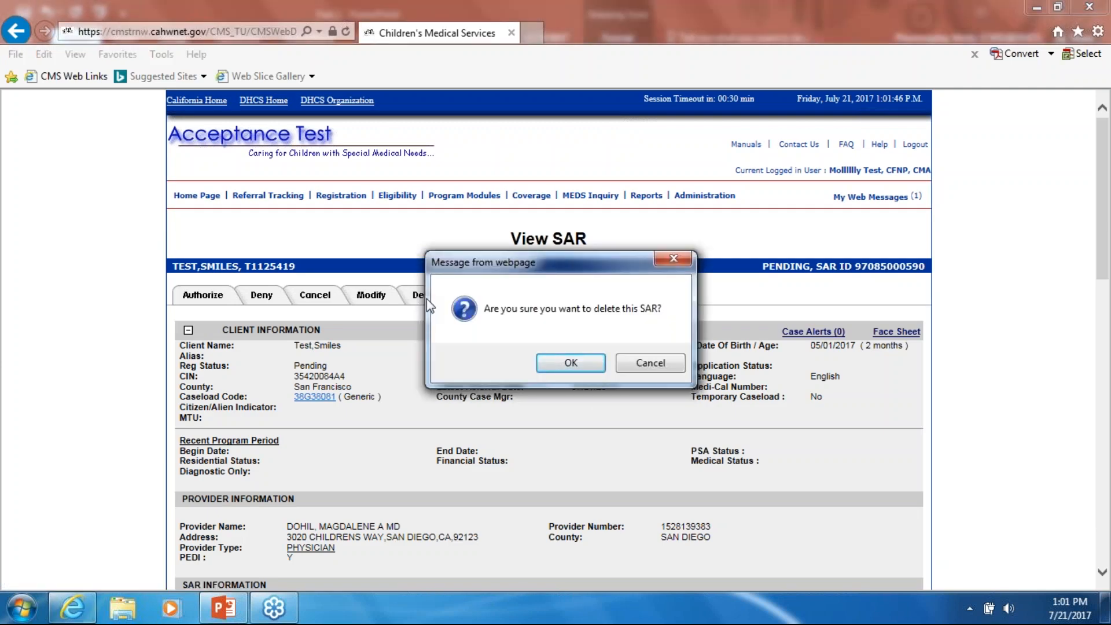
drag(605, 265, 601, 351)
drag(523, 360, 549, 236)
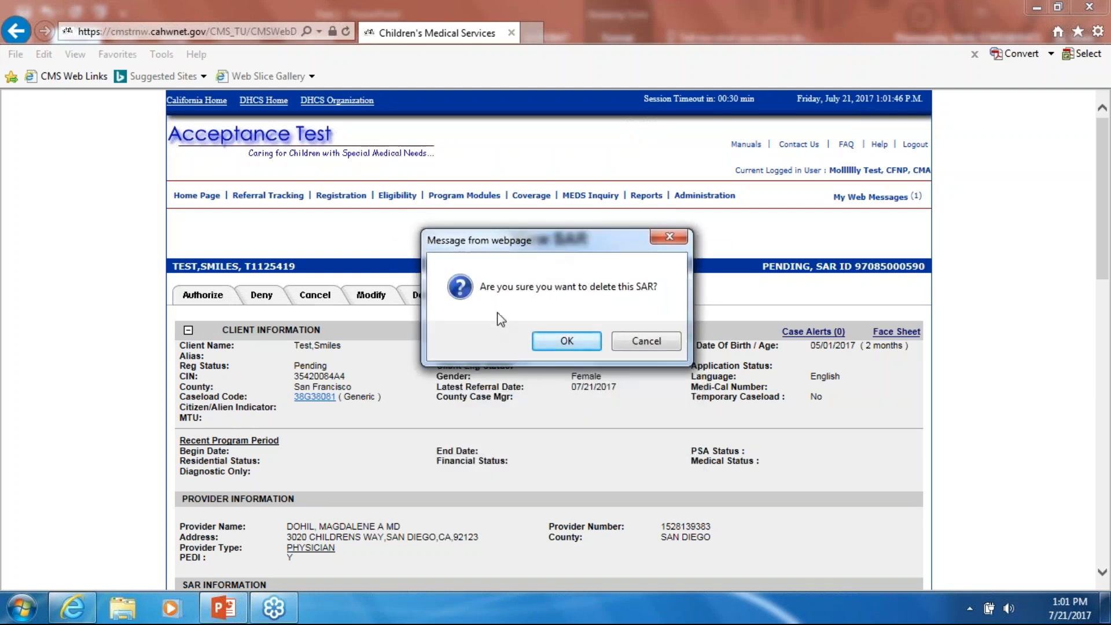
click(581, 342)
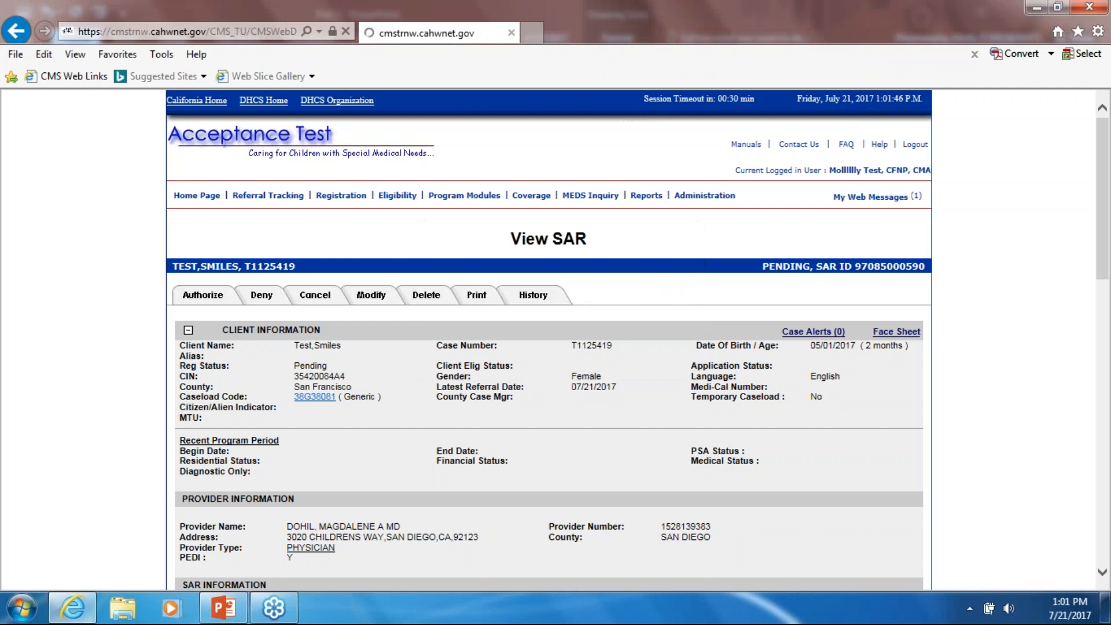
scroll(587, 381, down, 3)
click(475, 420)
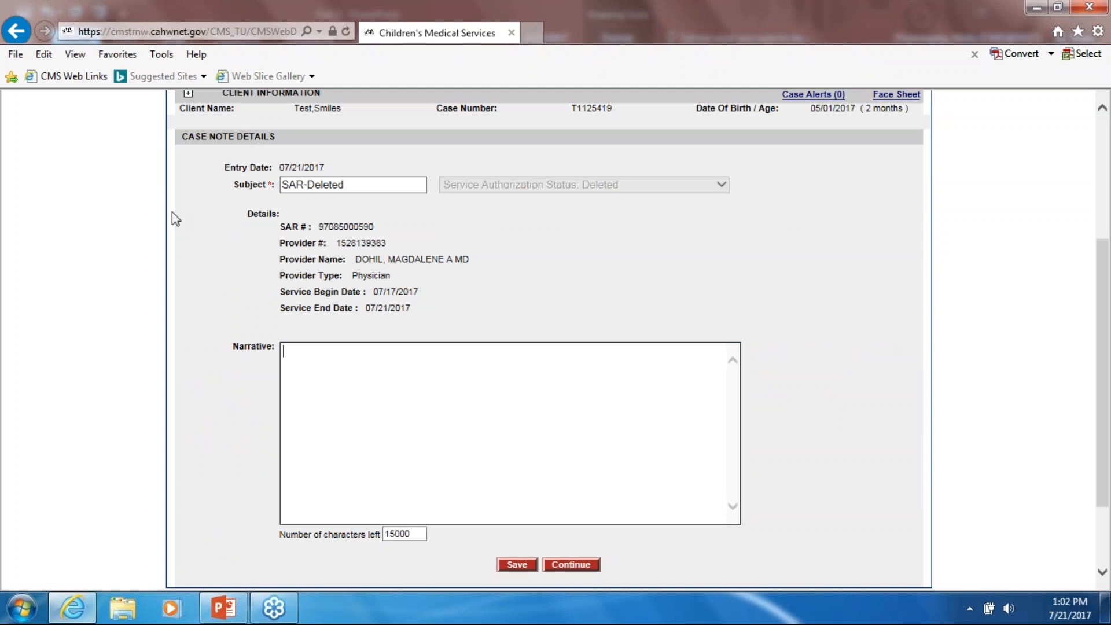
click(564, 566)
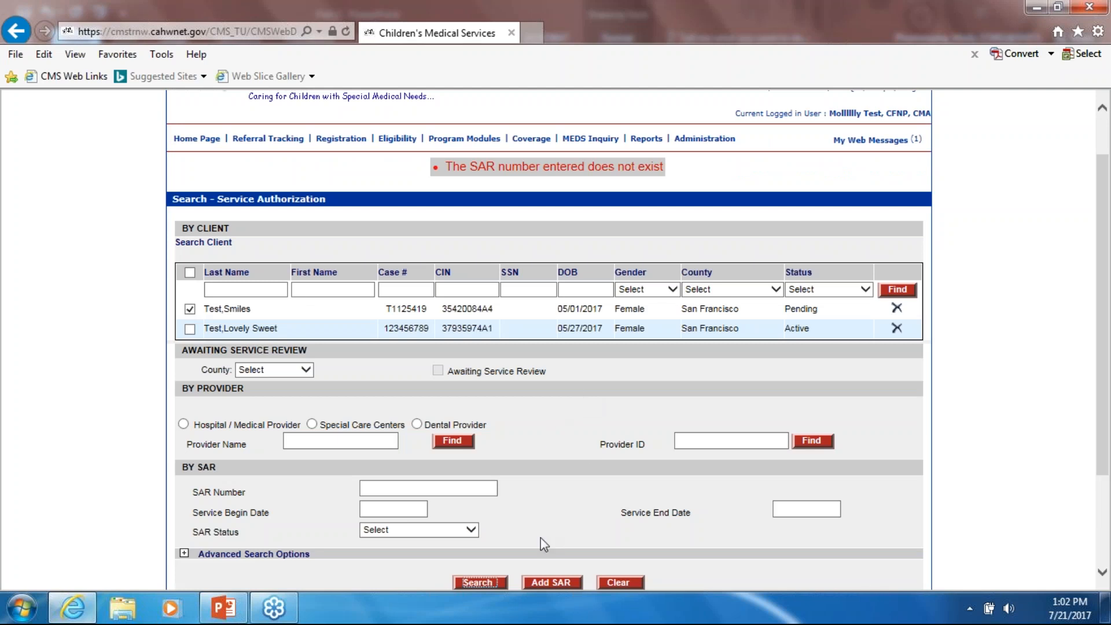
click(481, 583)
click(203, 315)
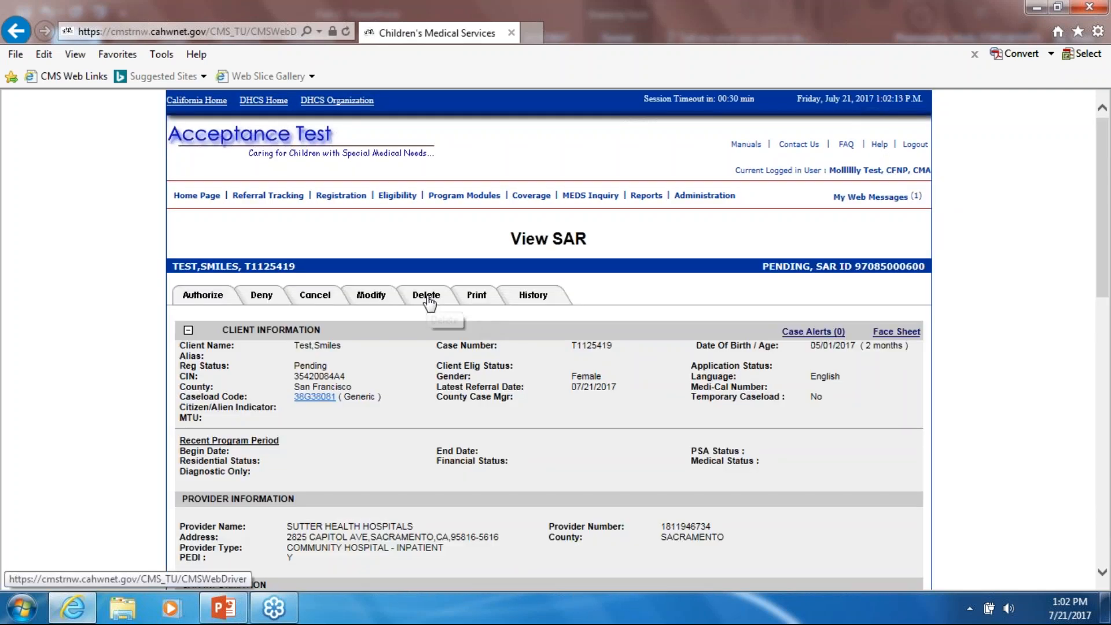
- Delete it citing Date of Death Precedes and Inappropriate Date, with the comment 'hello'
click(427, 297)
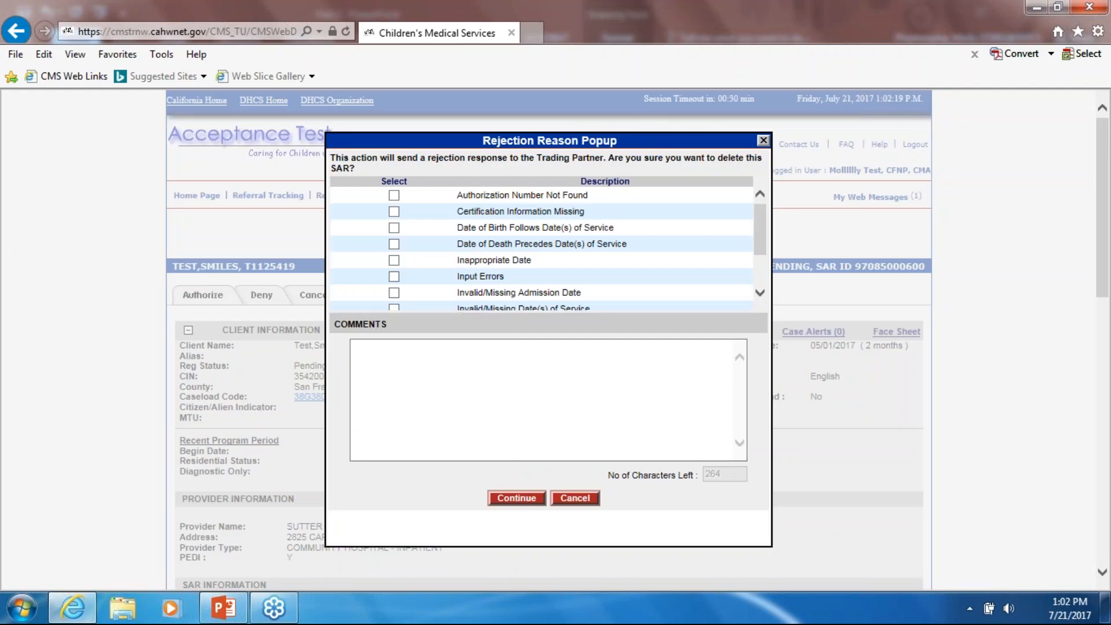
click(394, 243)
click(394, 260)
click(423, 367)
text(hello)
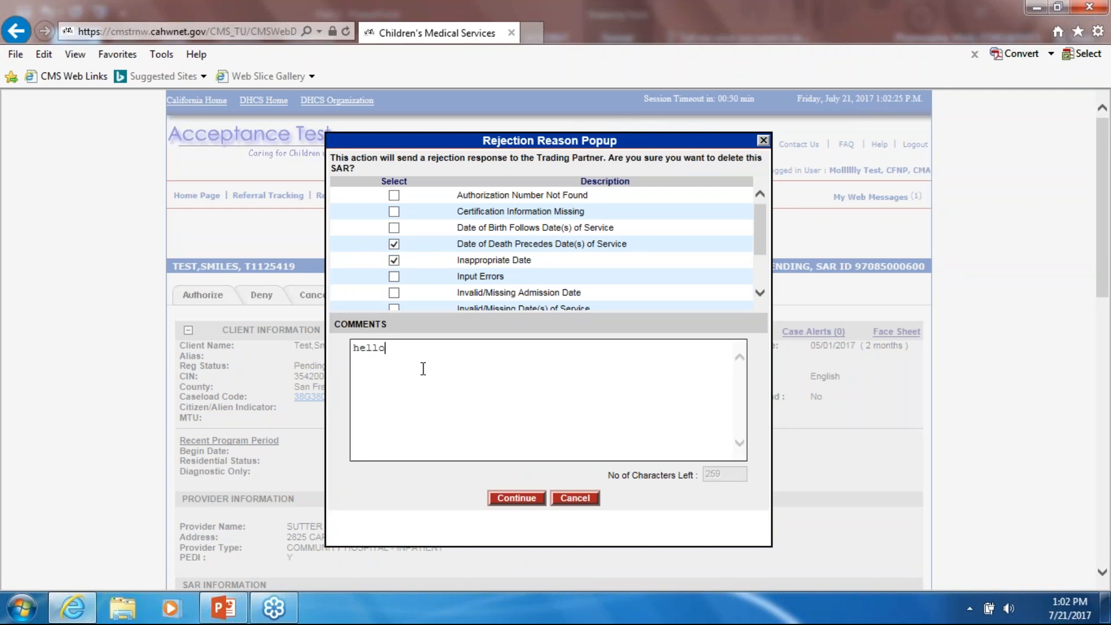
click(514, 498)
scroll(577, 417, down, 3)
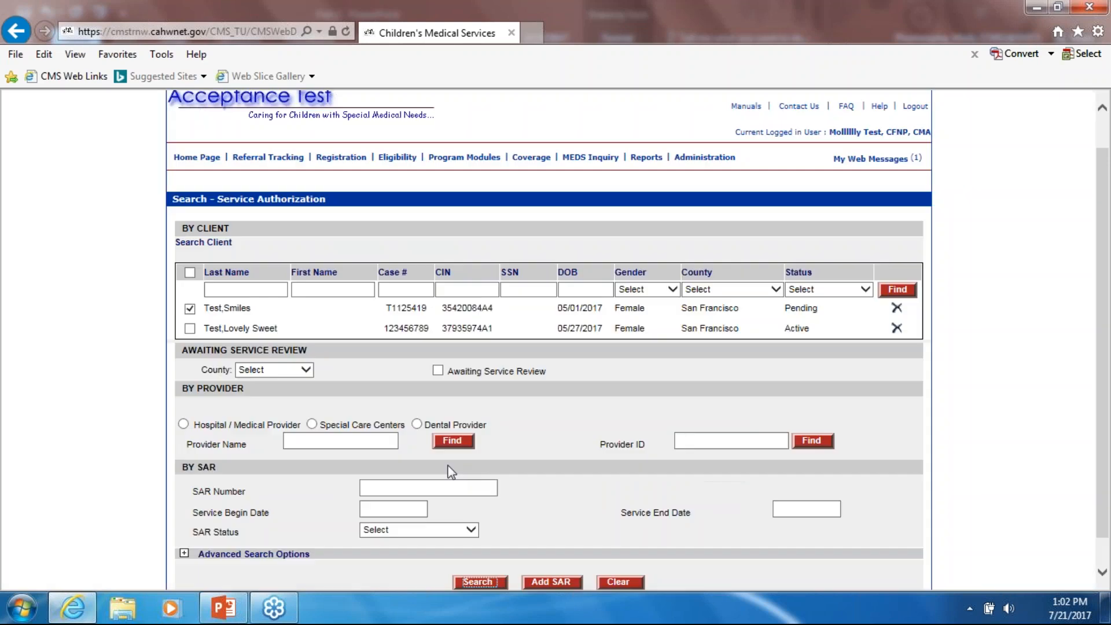
- Confirm the client has no SARs left, then list the 5 SARs awaiting service review
click(474, 448)
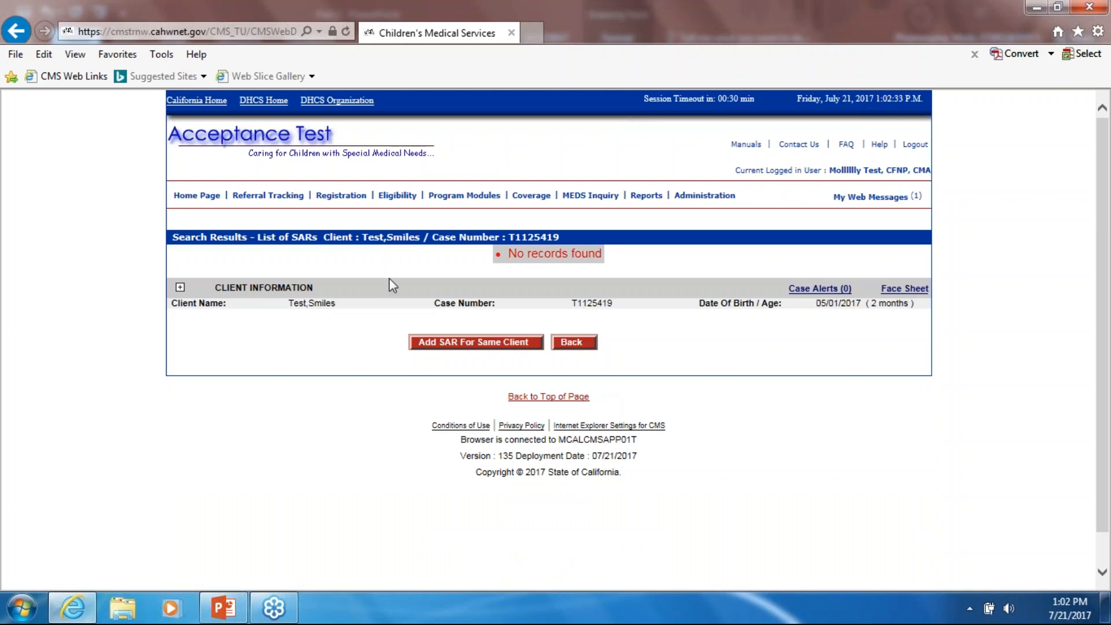
click(197, 195)
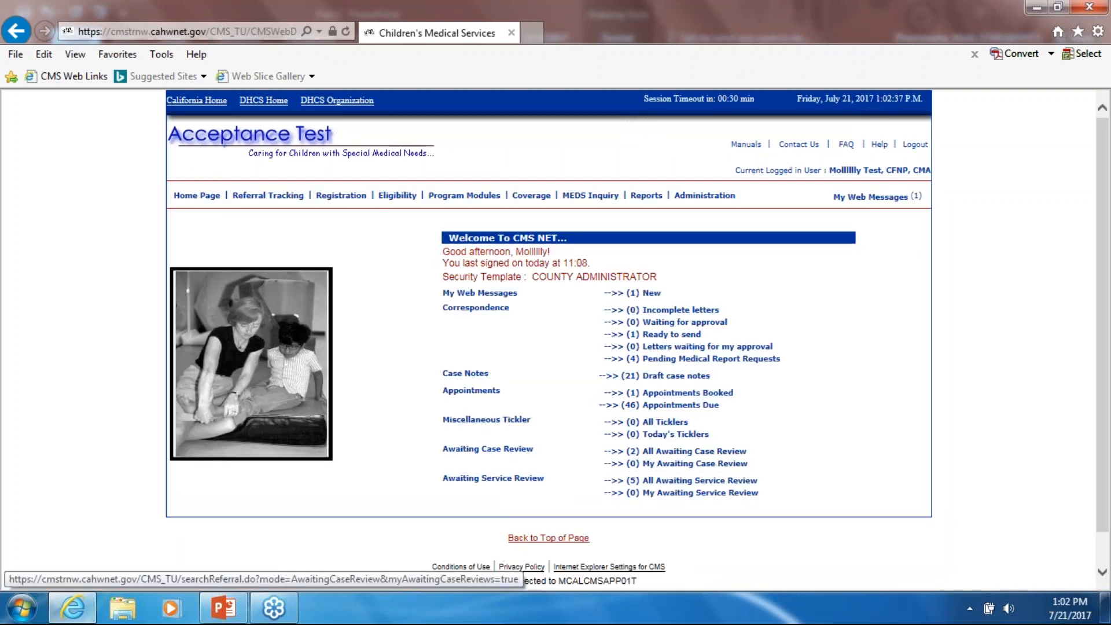
click(669, 484)
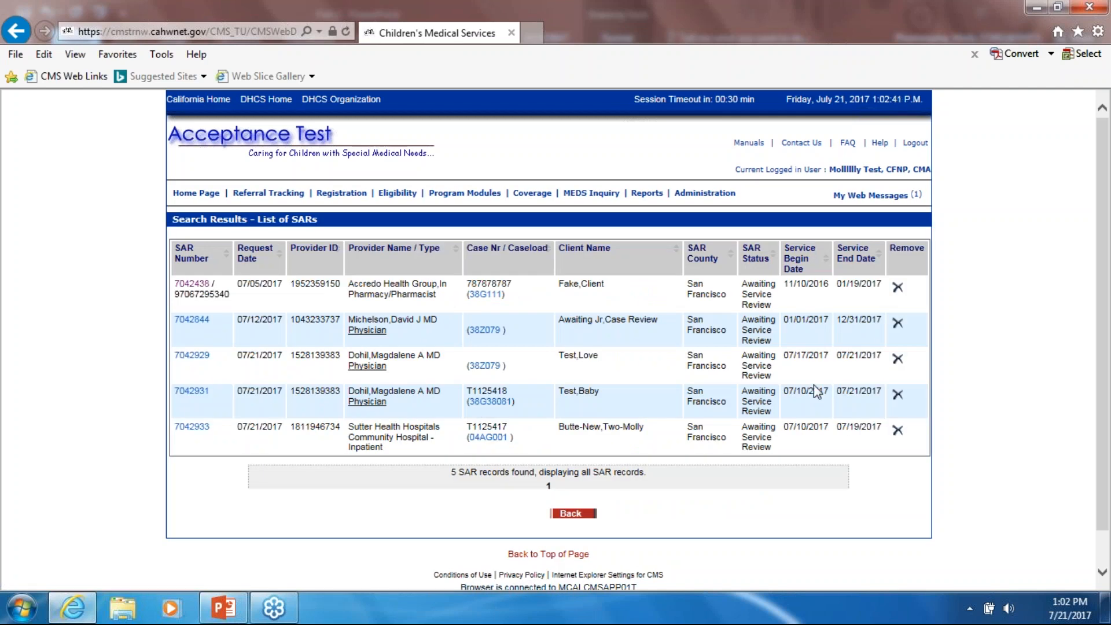
- Reopen the Service Authorization search via Program Modules > Authorization
mouse_move(470, 213)
mouse_move(465, 194)
click(477, 212)
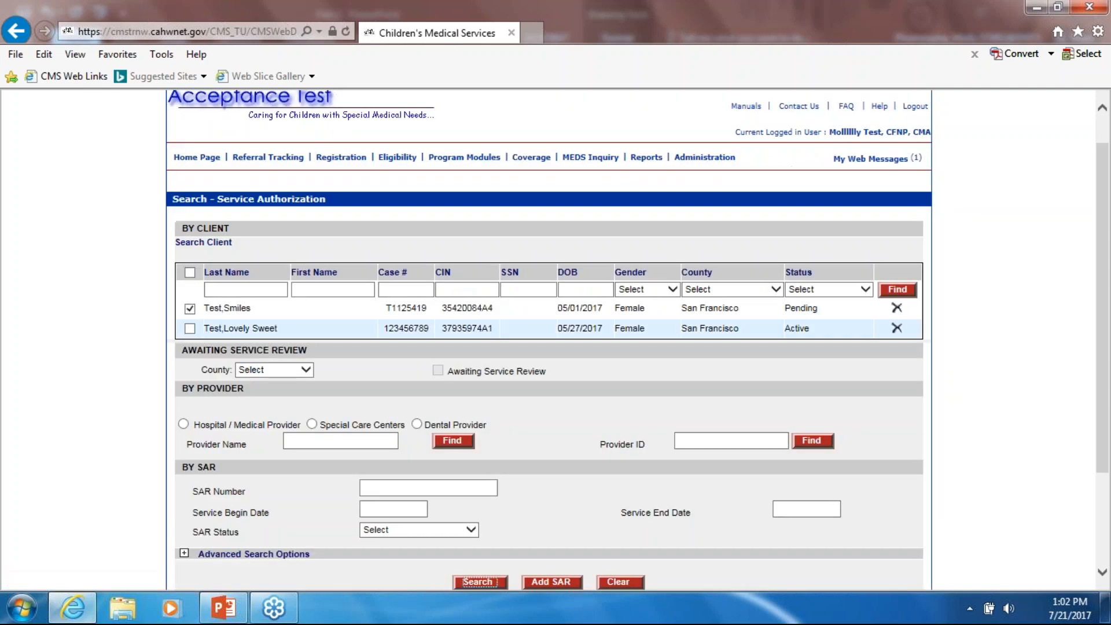
- Clear the previous client search and set the County filter to San Francisco
click(190, 309)
click(192, 311)
scroll(572, 408, down, 4)
click(621, 450)
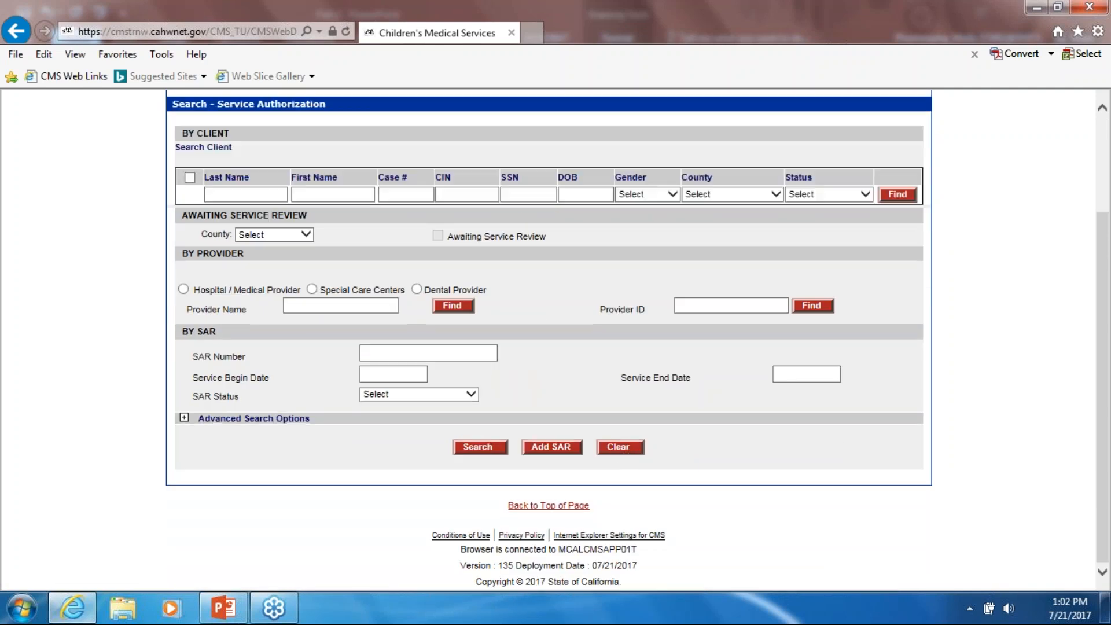
click(306, 238)
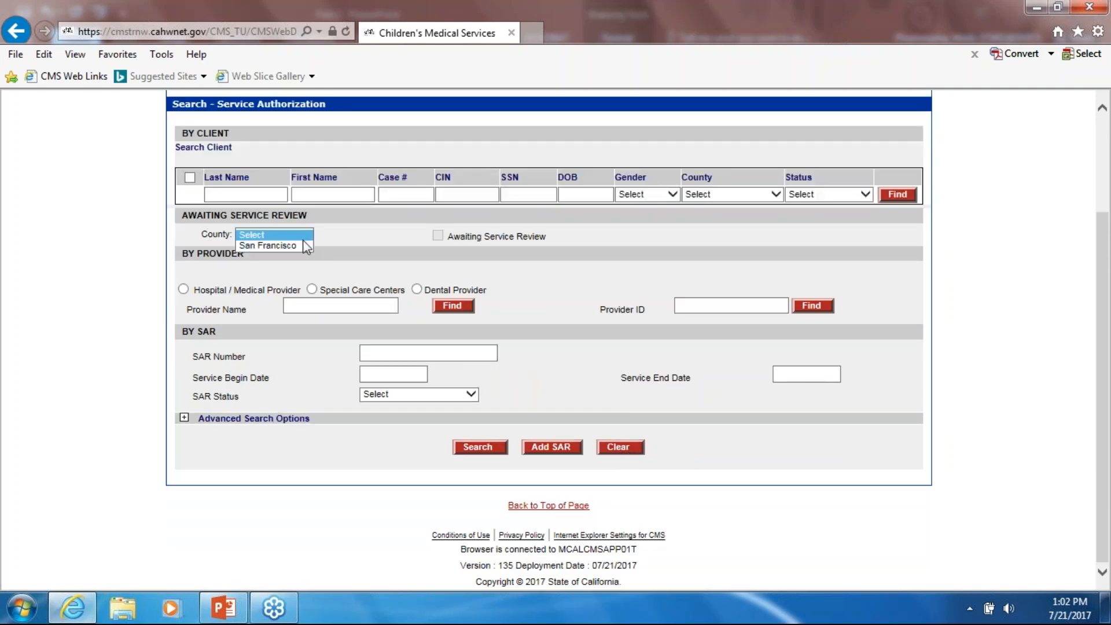
click(294, 245)
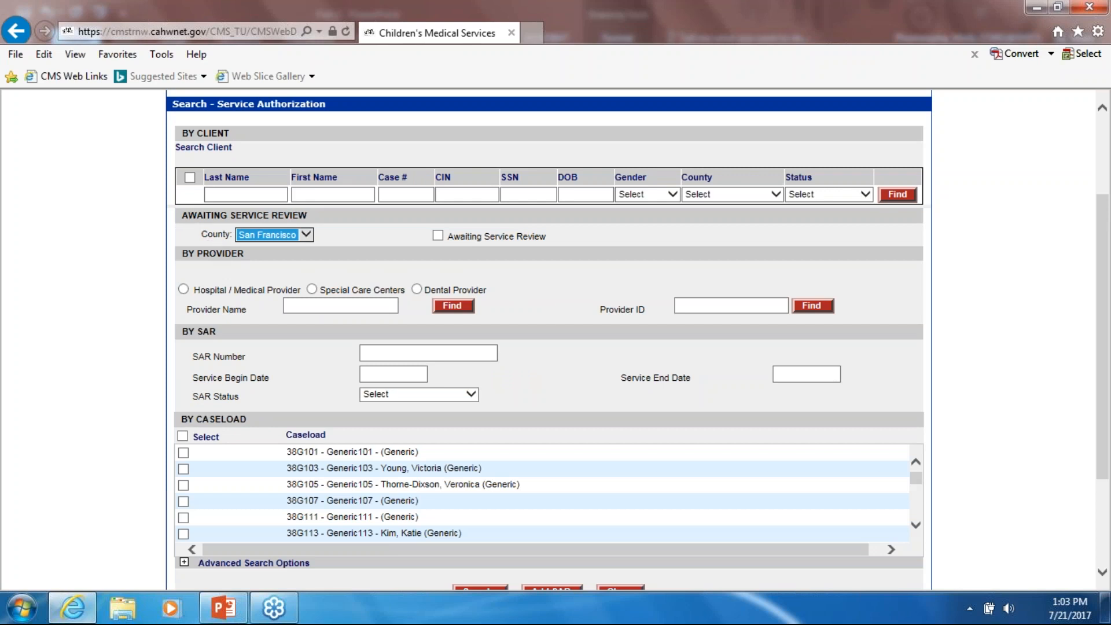
click(310, 238)
click(310, 236)
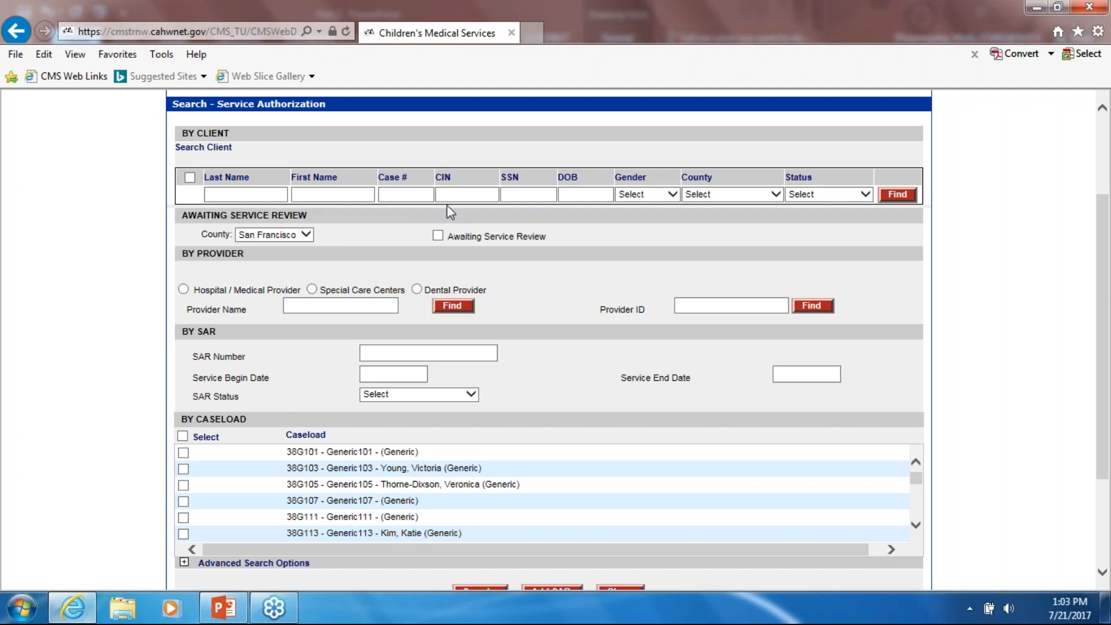
- Restrict to Awaiting Service Review and run the search, returning five San Francisco SARs
click(437, 235)
scroll(318, 370, down, 2)
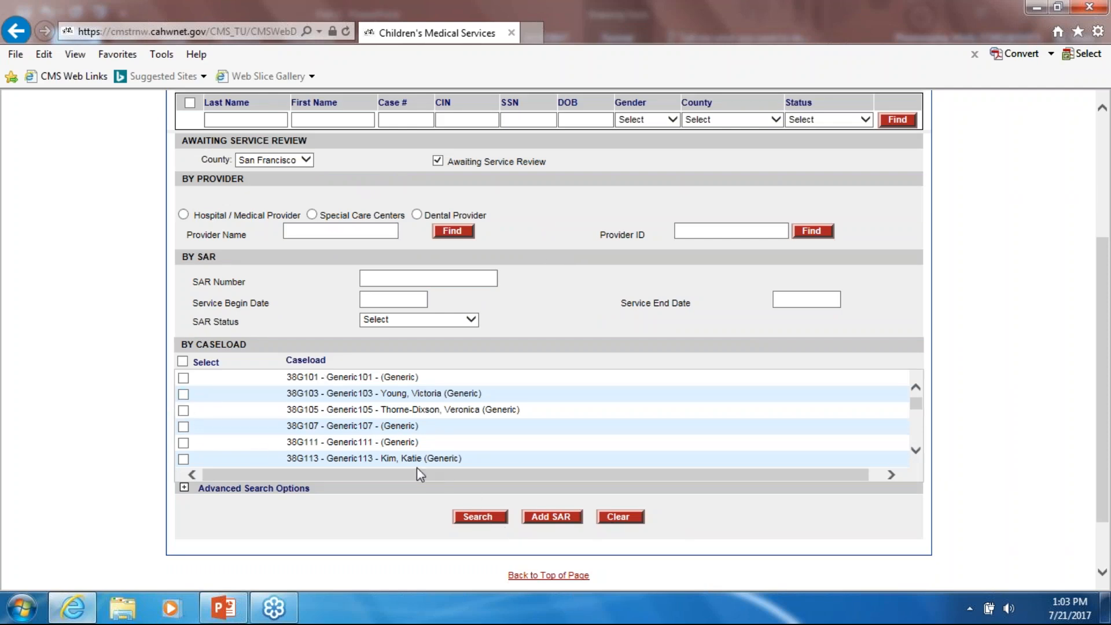
click(478, 517)
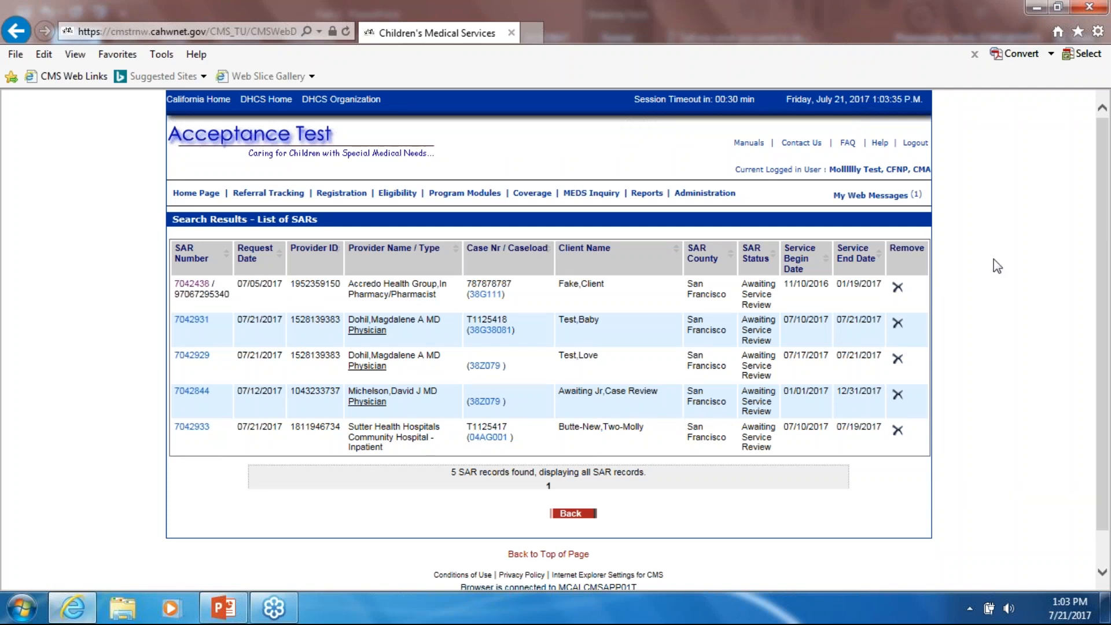
click(1103, 32)
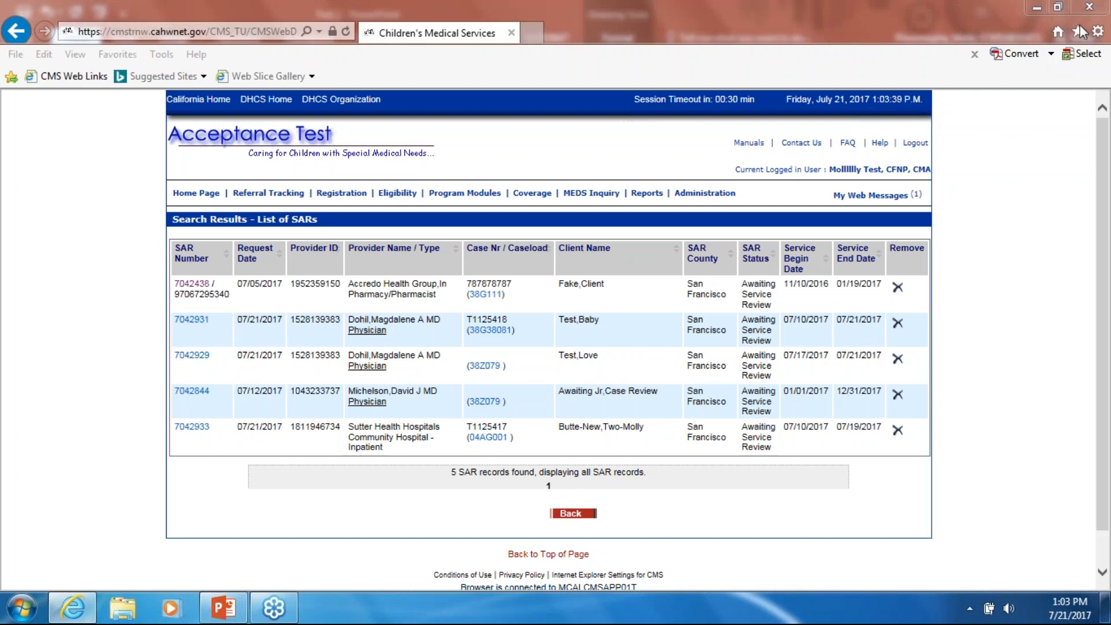